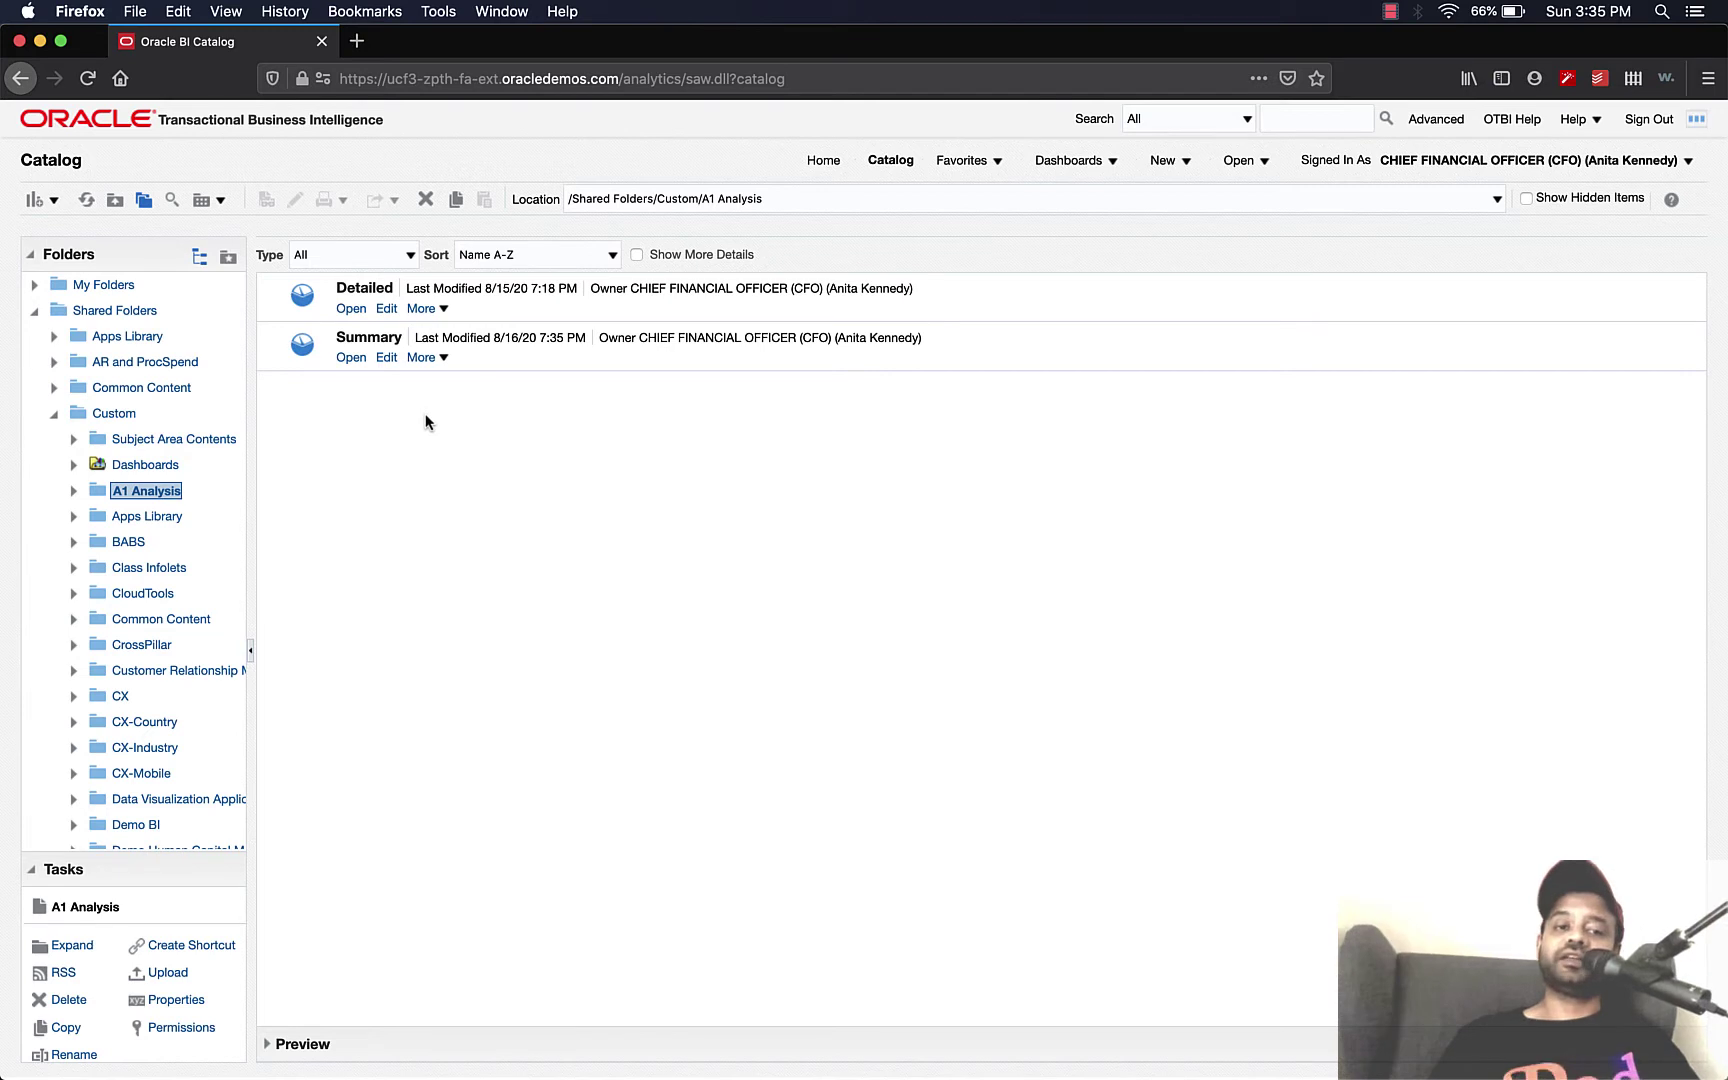
# - Run the Summary analysis in Shared Folders/Custom/A1 Analysis to see its invoice table and bar chart
pyautogui.click(355, 390)
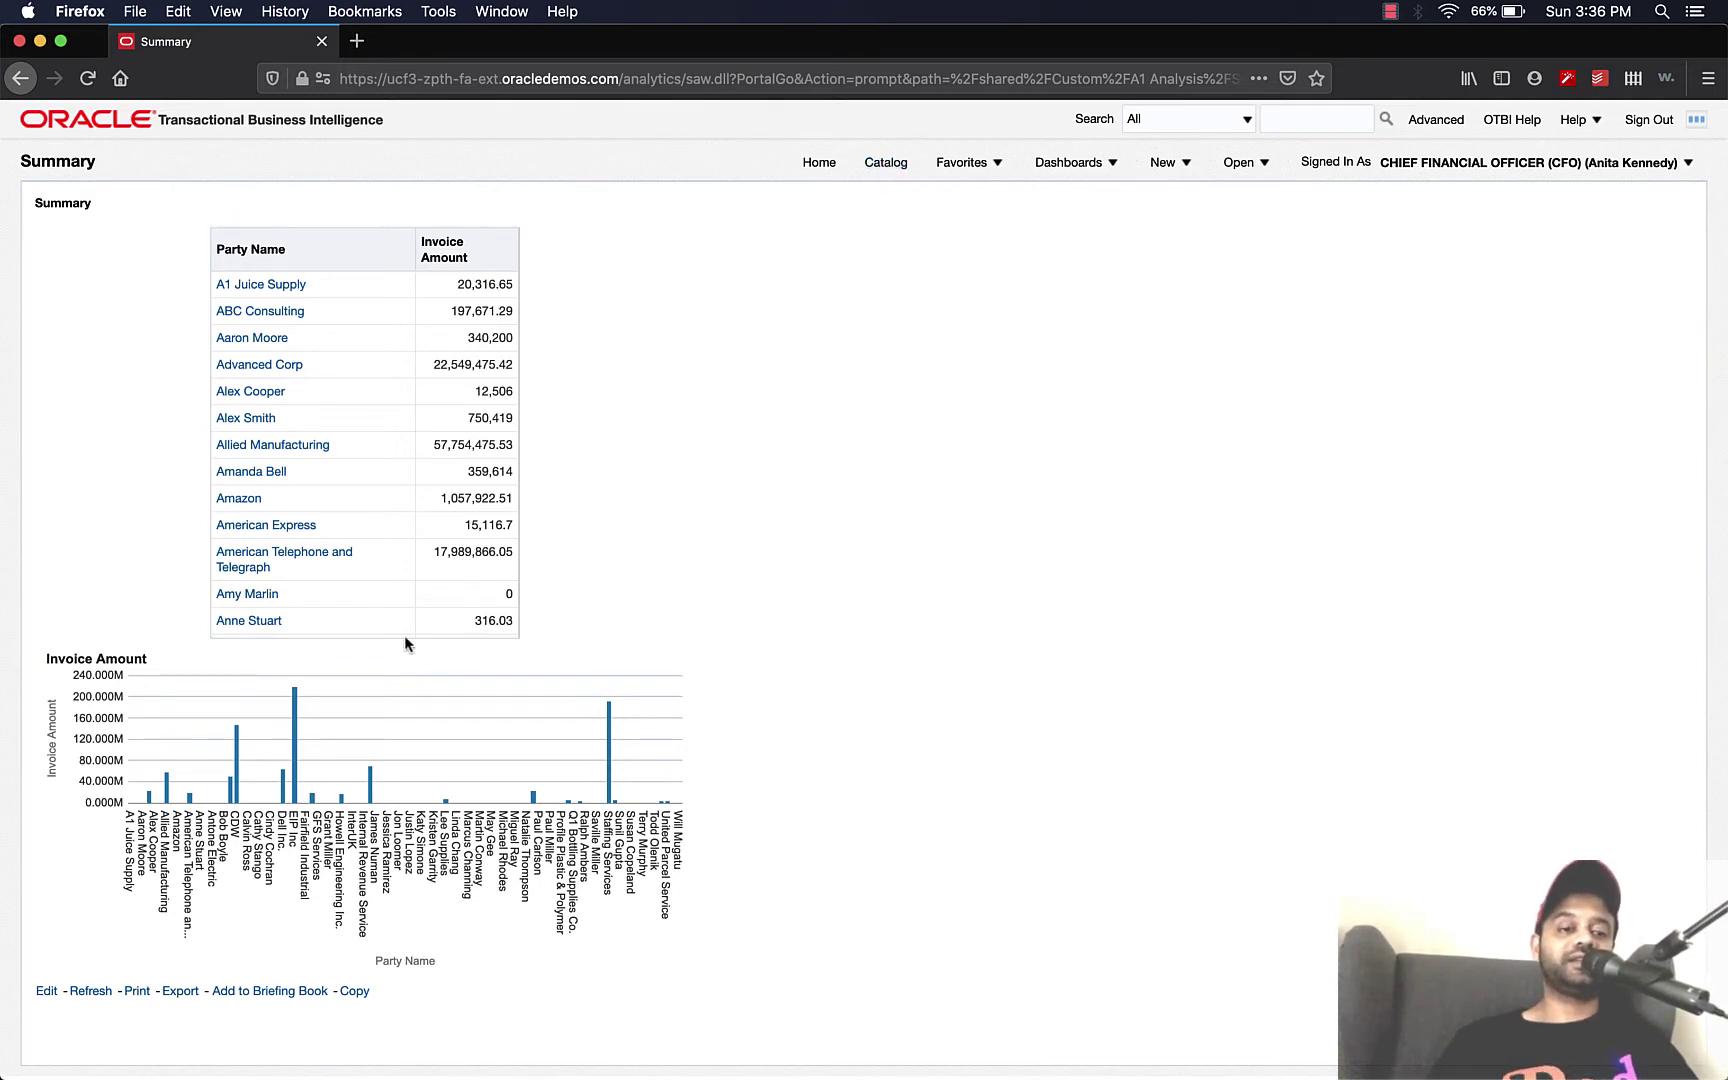
# - In the Summary editor, view Party Name's View Invoice Details action link to Detailed under Column Properties
pyautogui.click(47, 993)
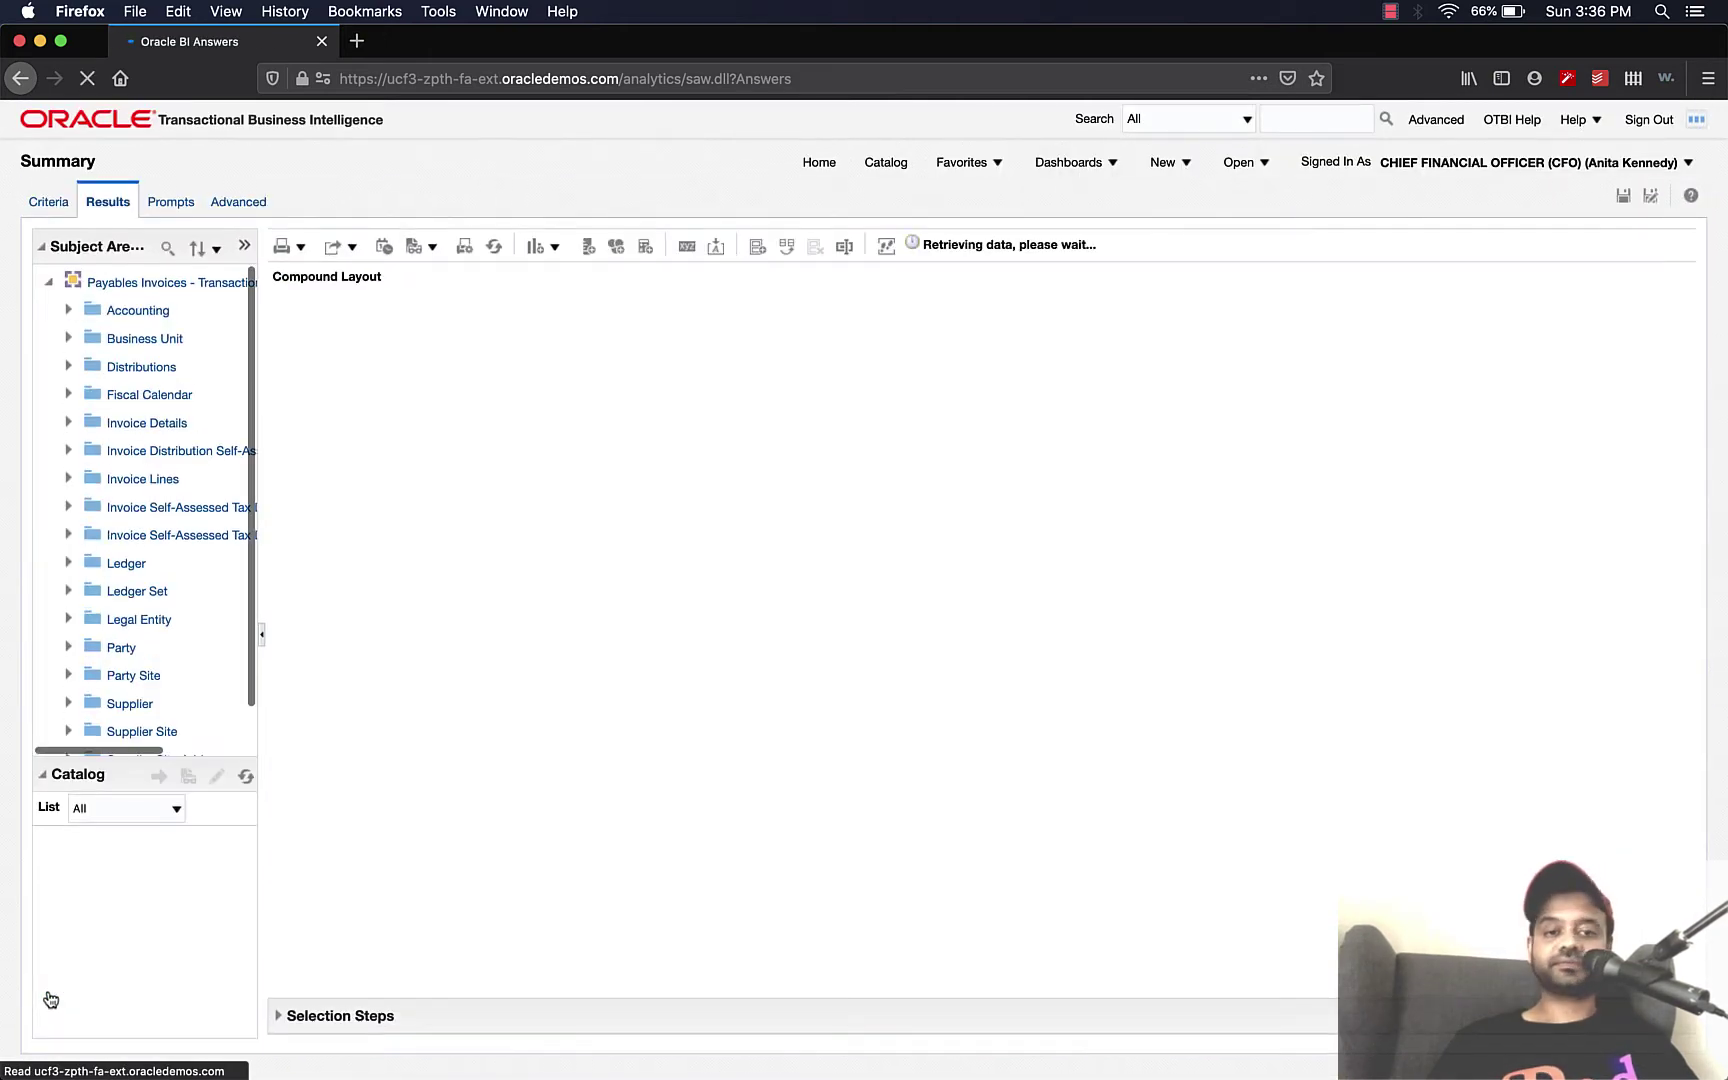
pyautogui.click(53, 204)
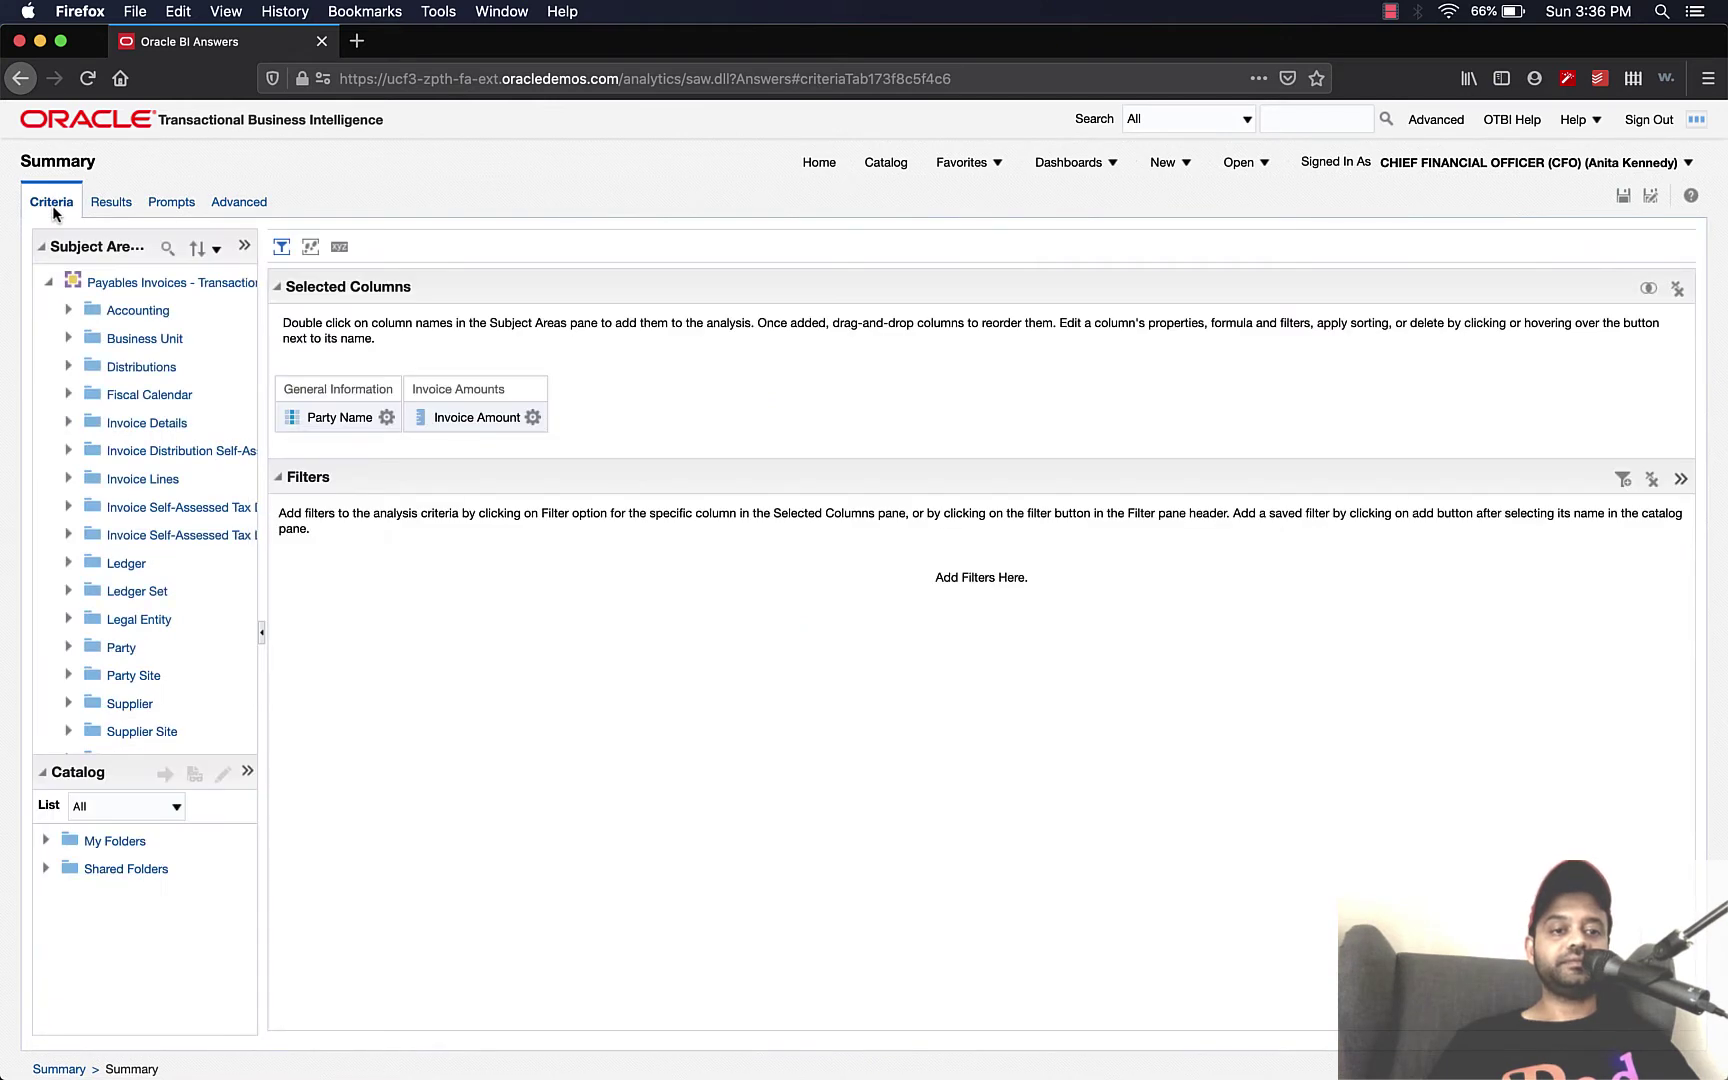
pyautogui.click(386, 417)
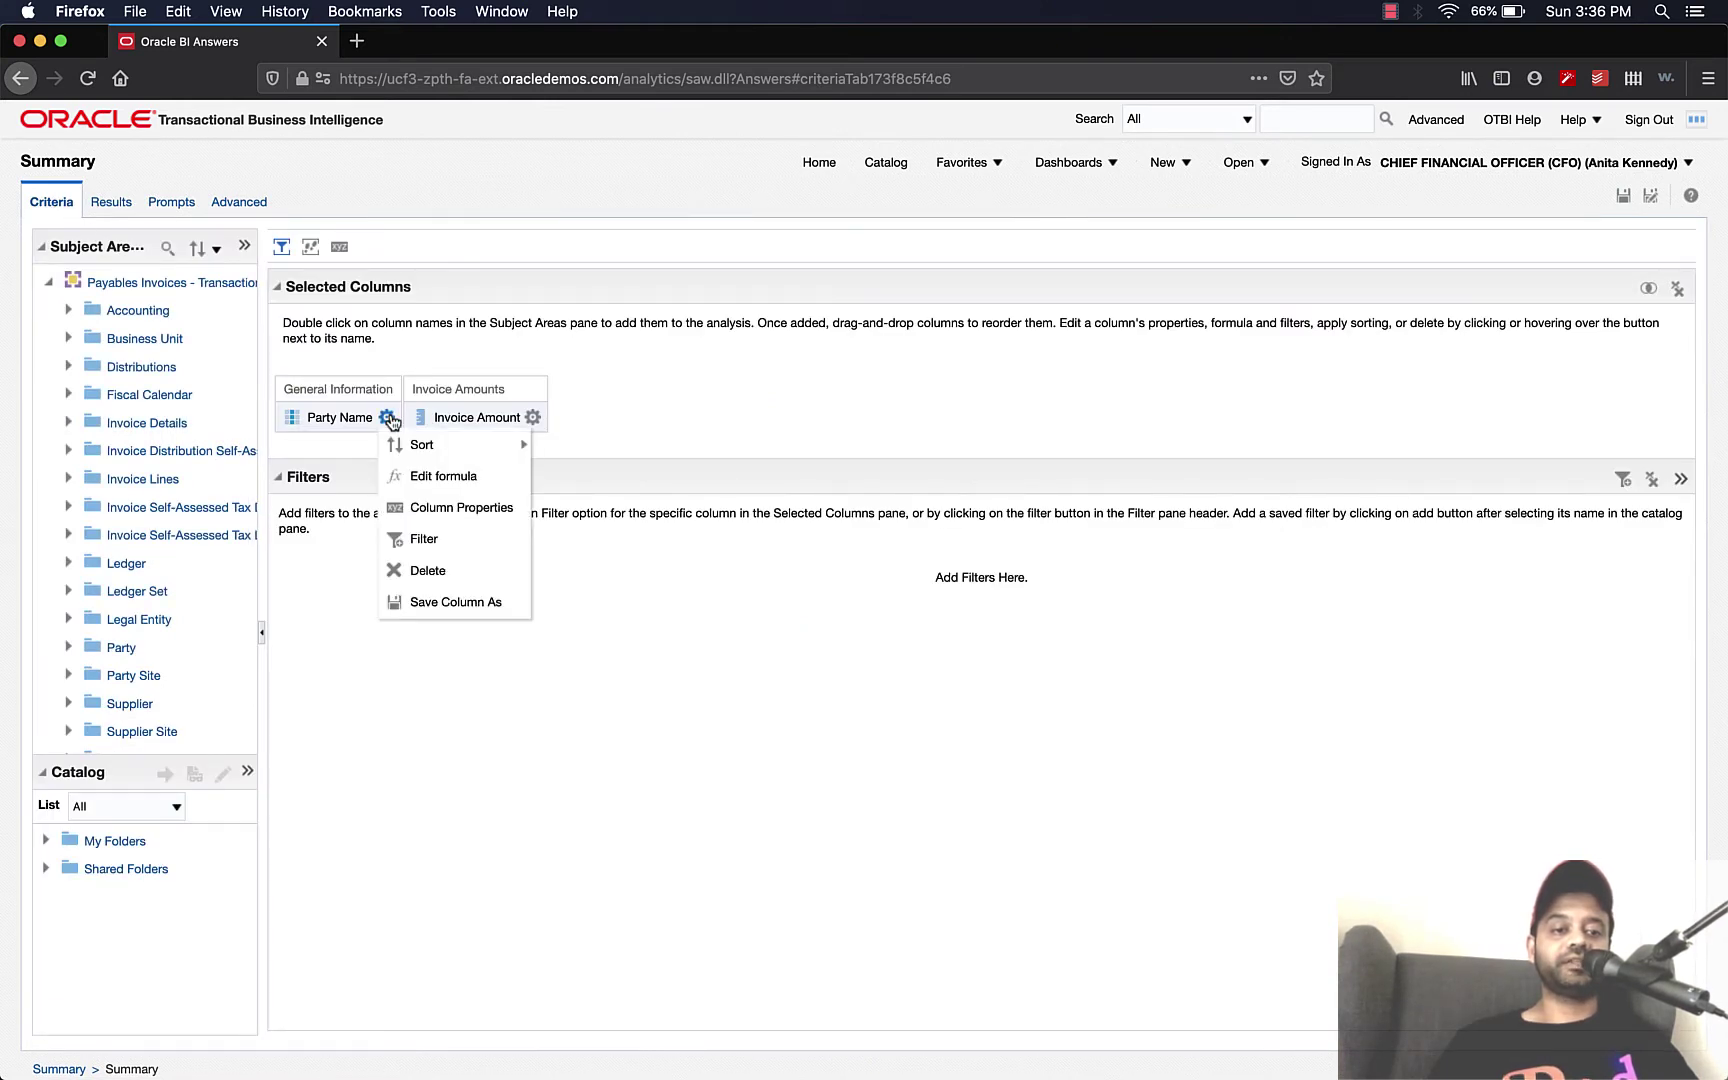
pyautogui.click(462, 503)
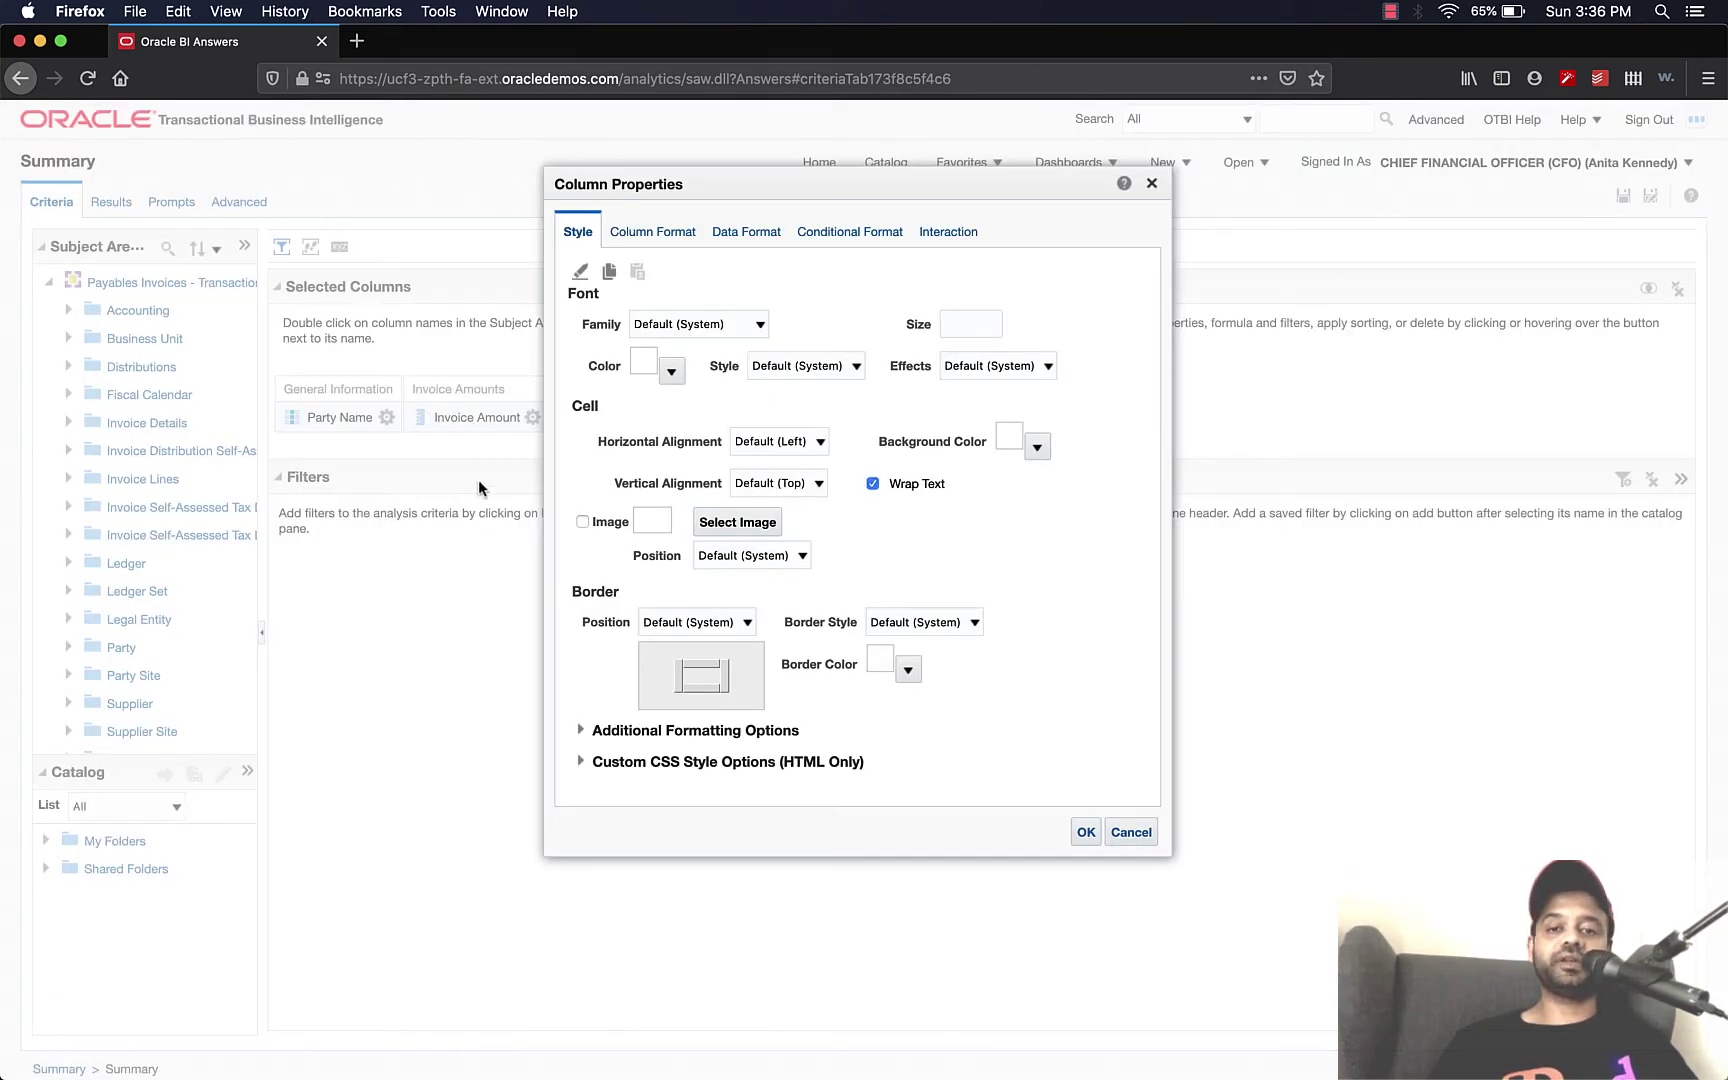
pyautogui.click(913, 248)
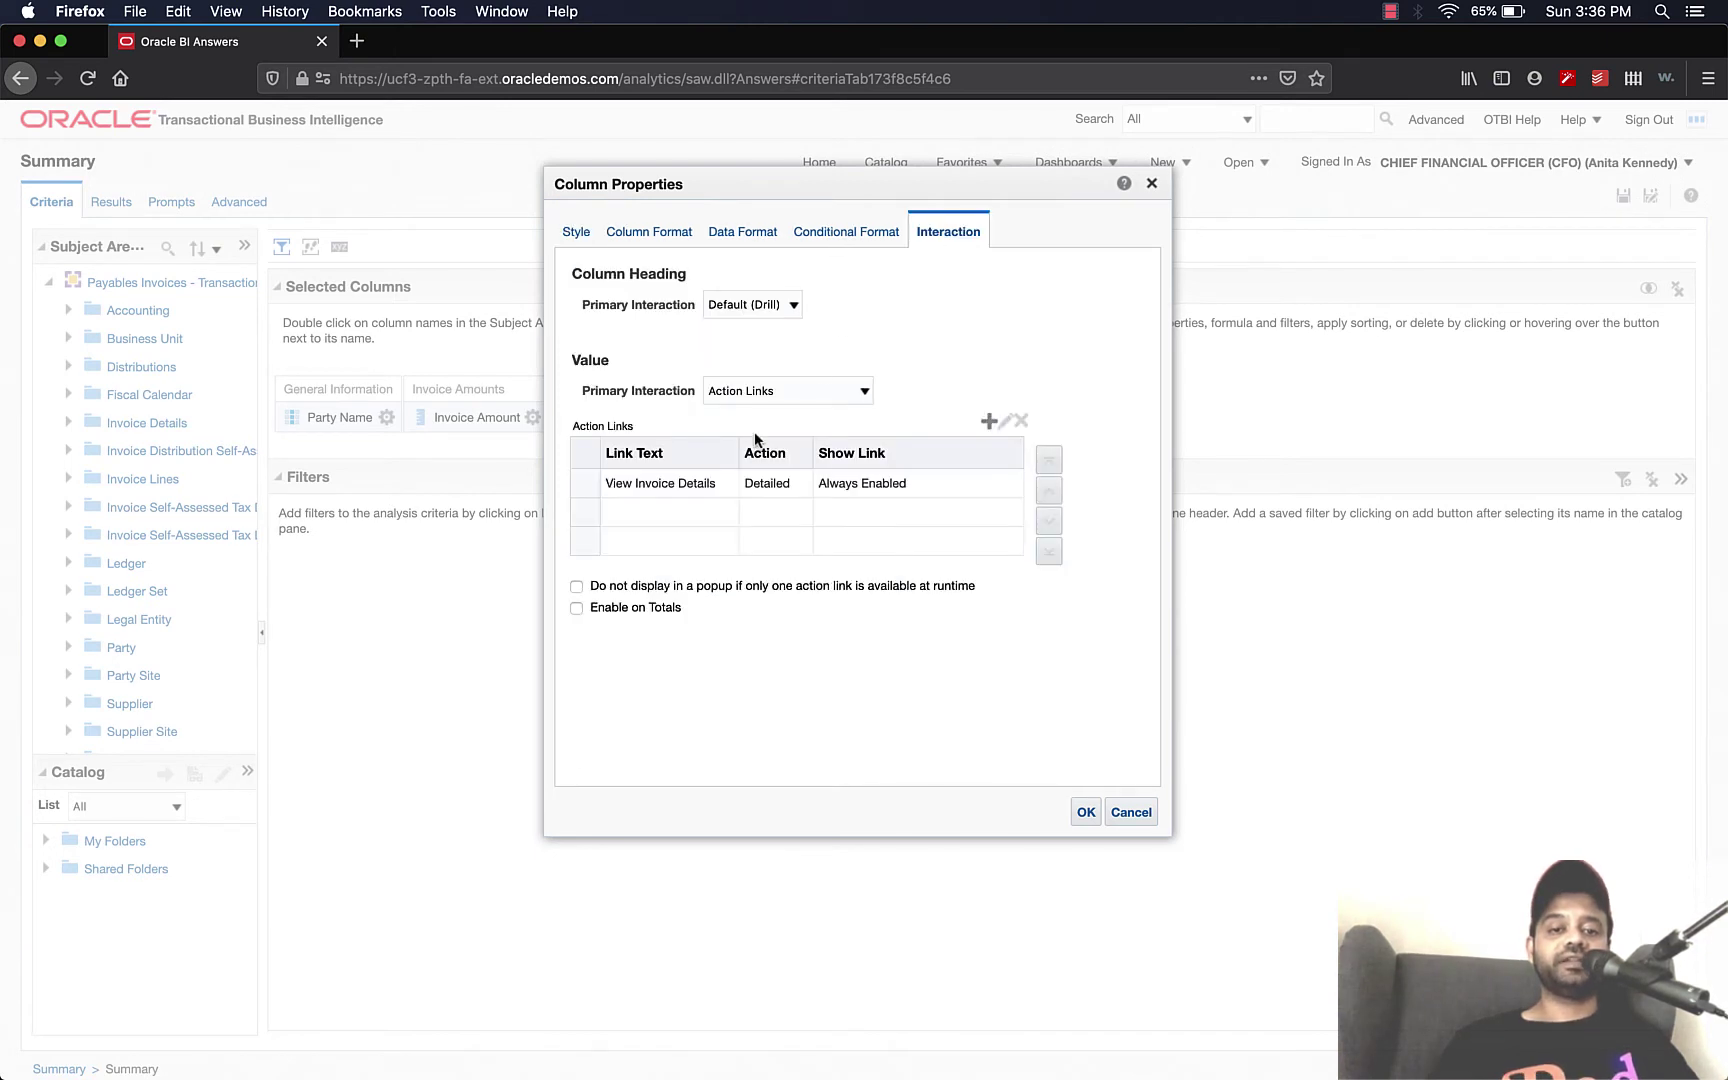
pyautogui.click(720, 476)
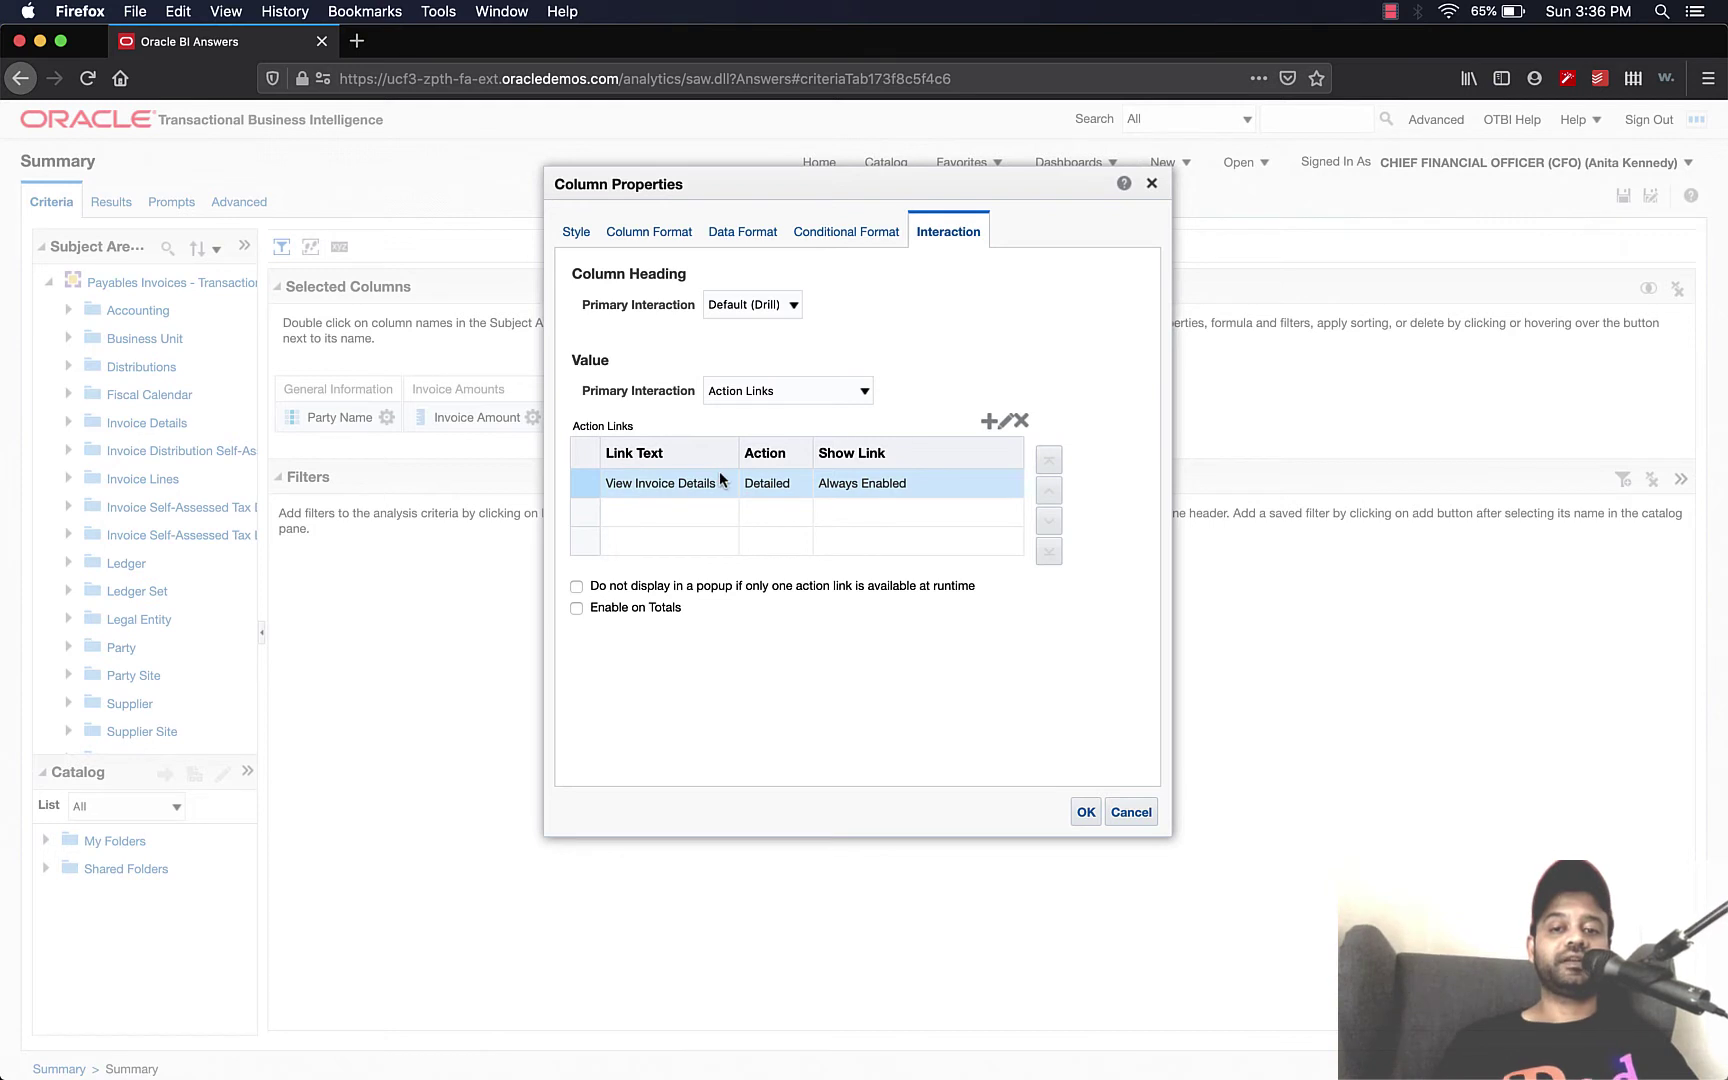
# - Save the View Invoice Details link's Detailed action to My Folders as 'Summary To Details'
pyautogui.click(996, 436)
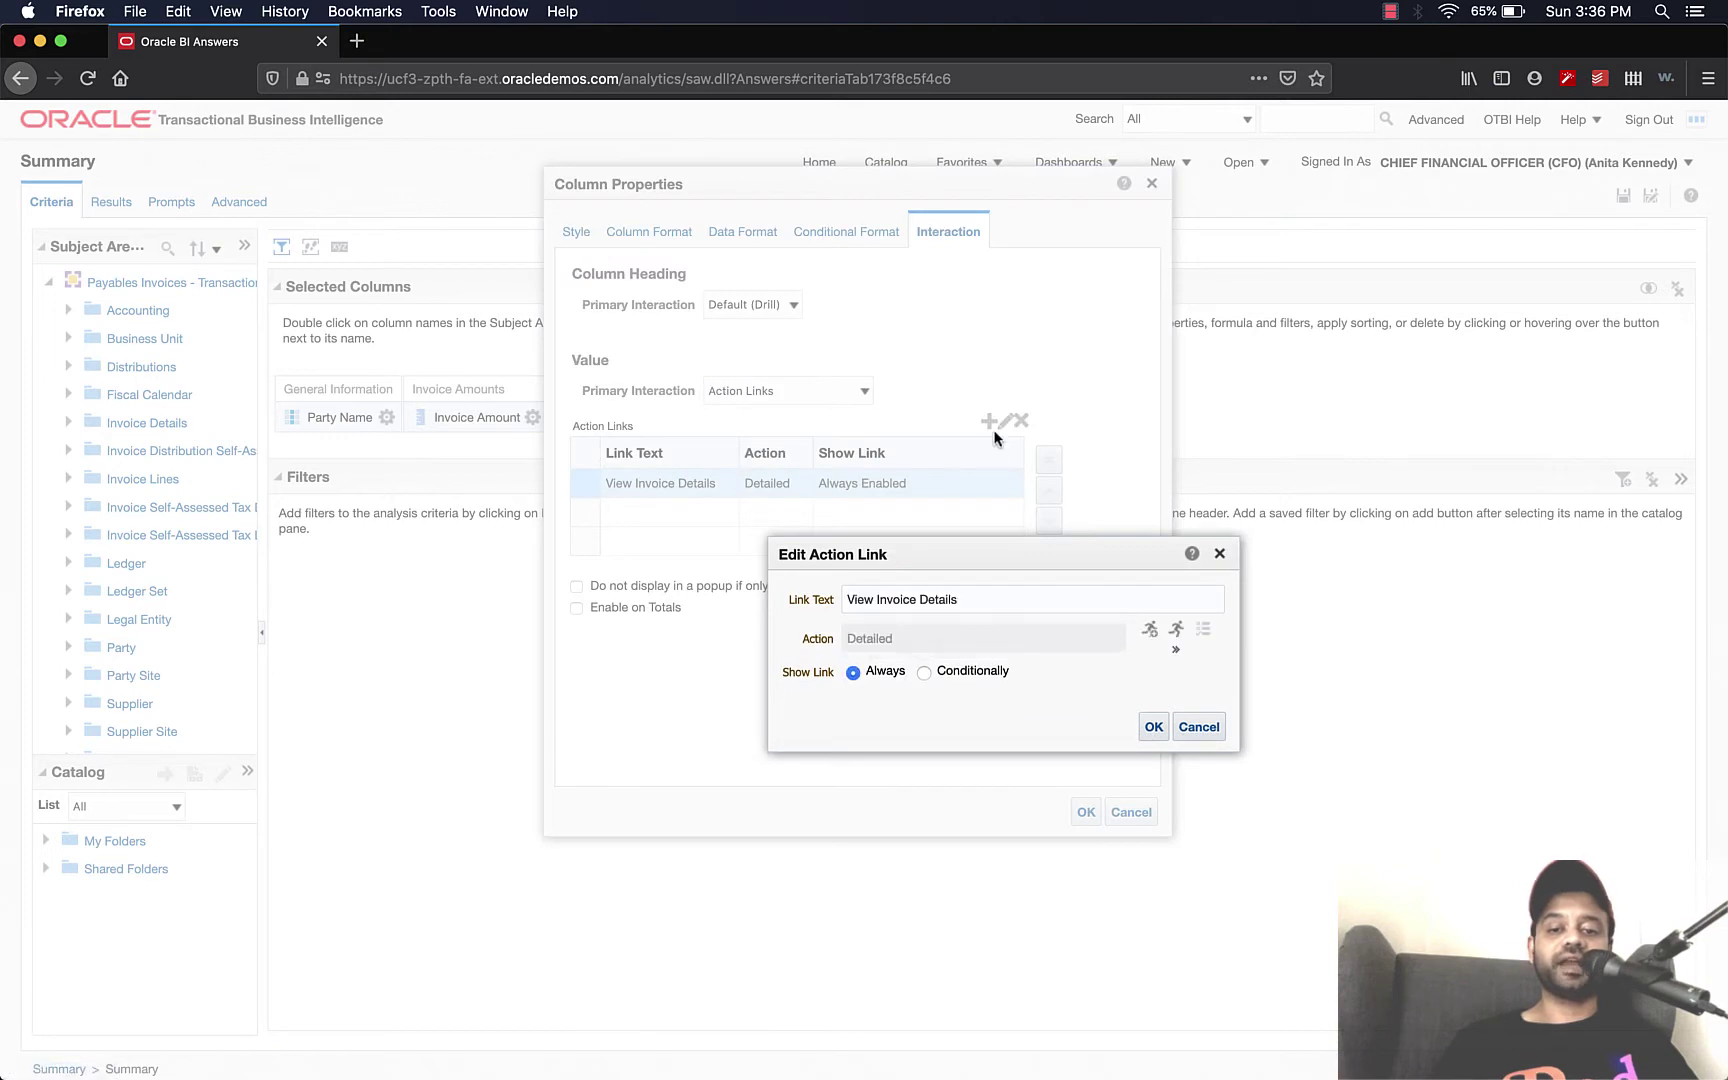
pyautogui.moveTo(969, 554); pyautogui.dragTo(861, 478)
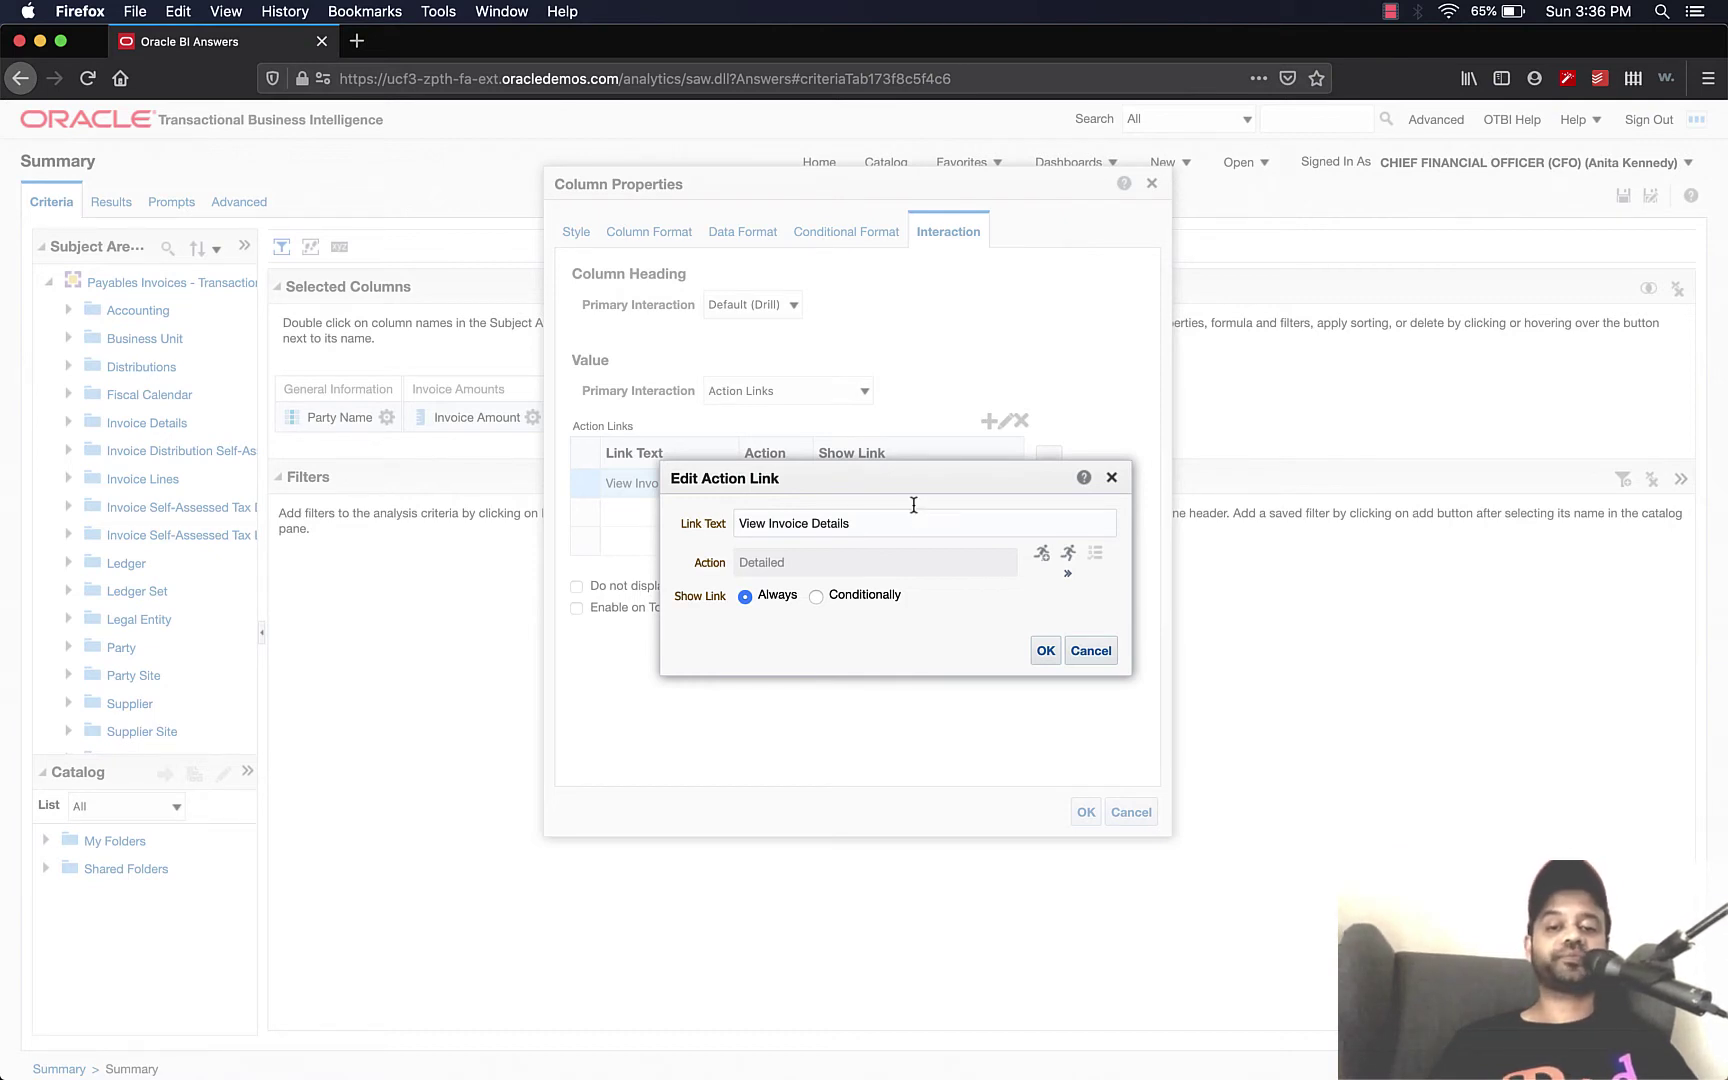
pyautogui.click(1069, 576)
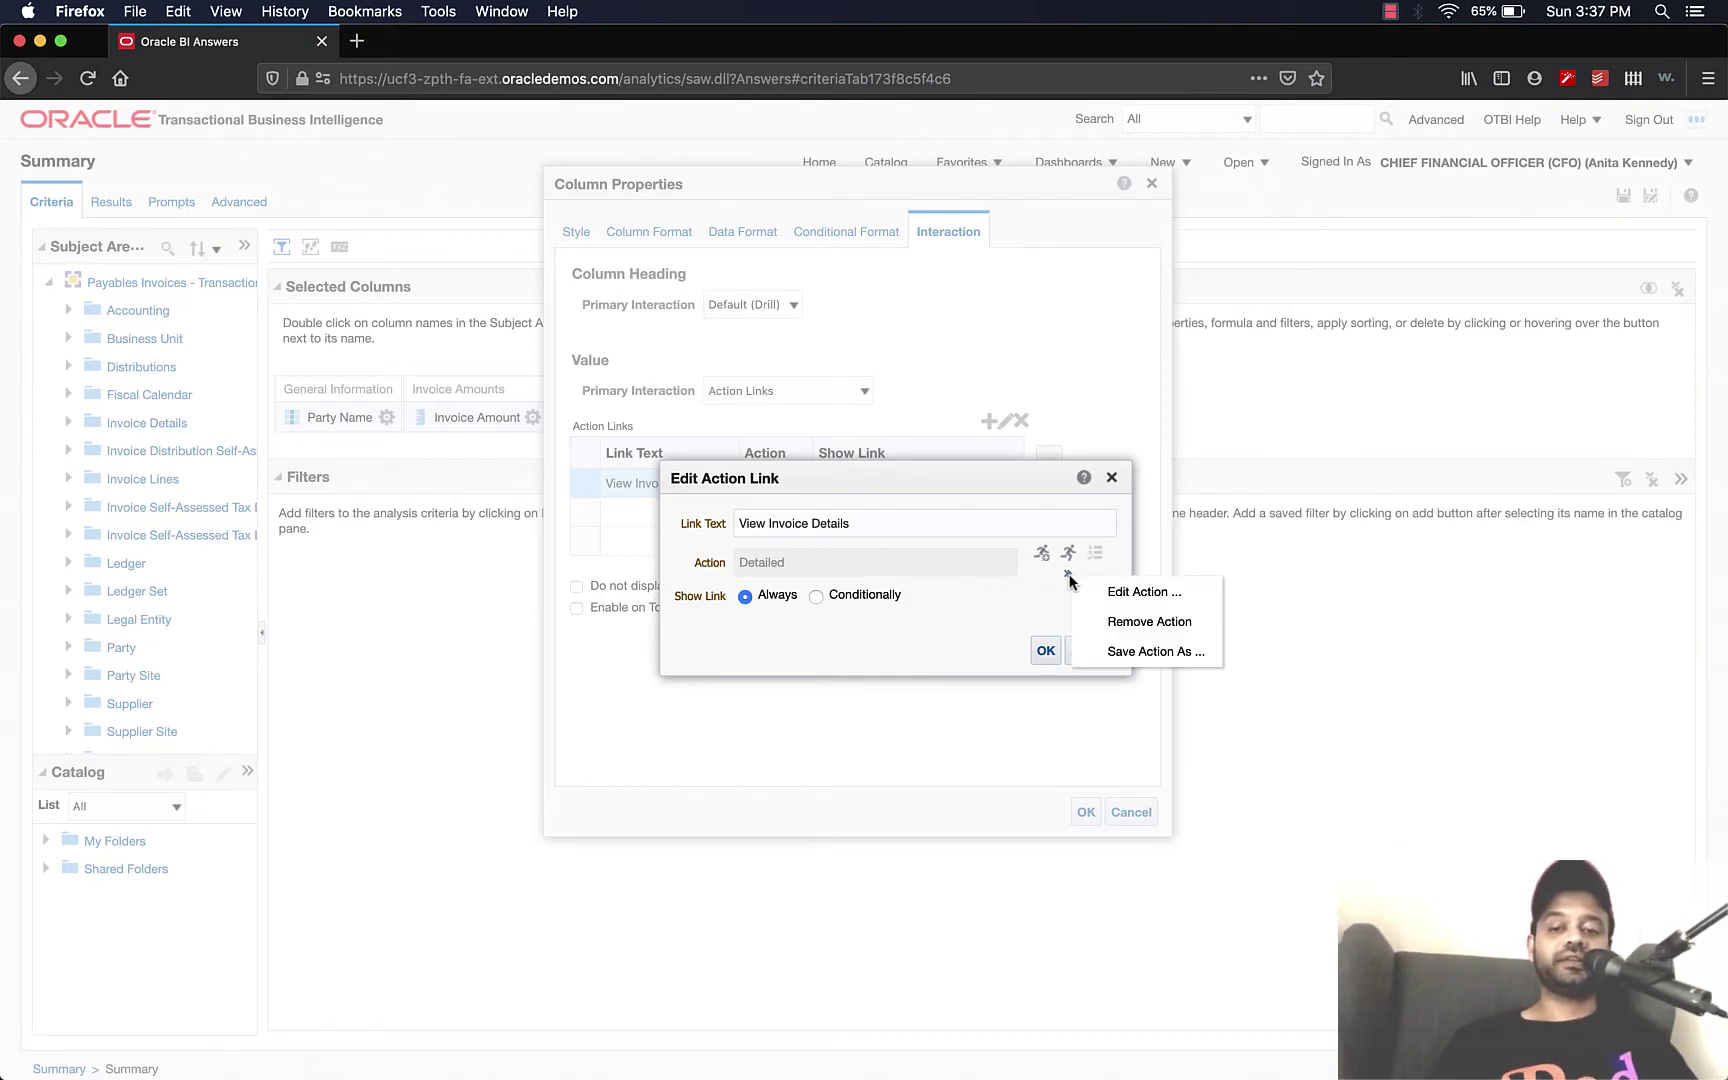
pyautogui.click(1175, 656)
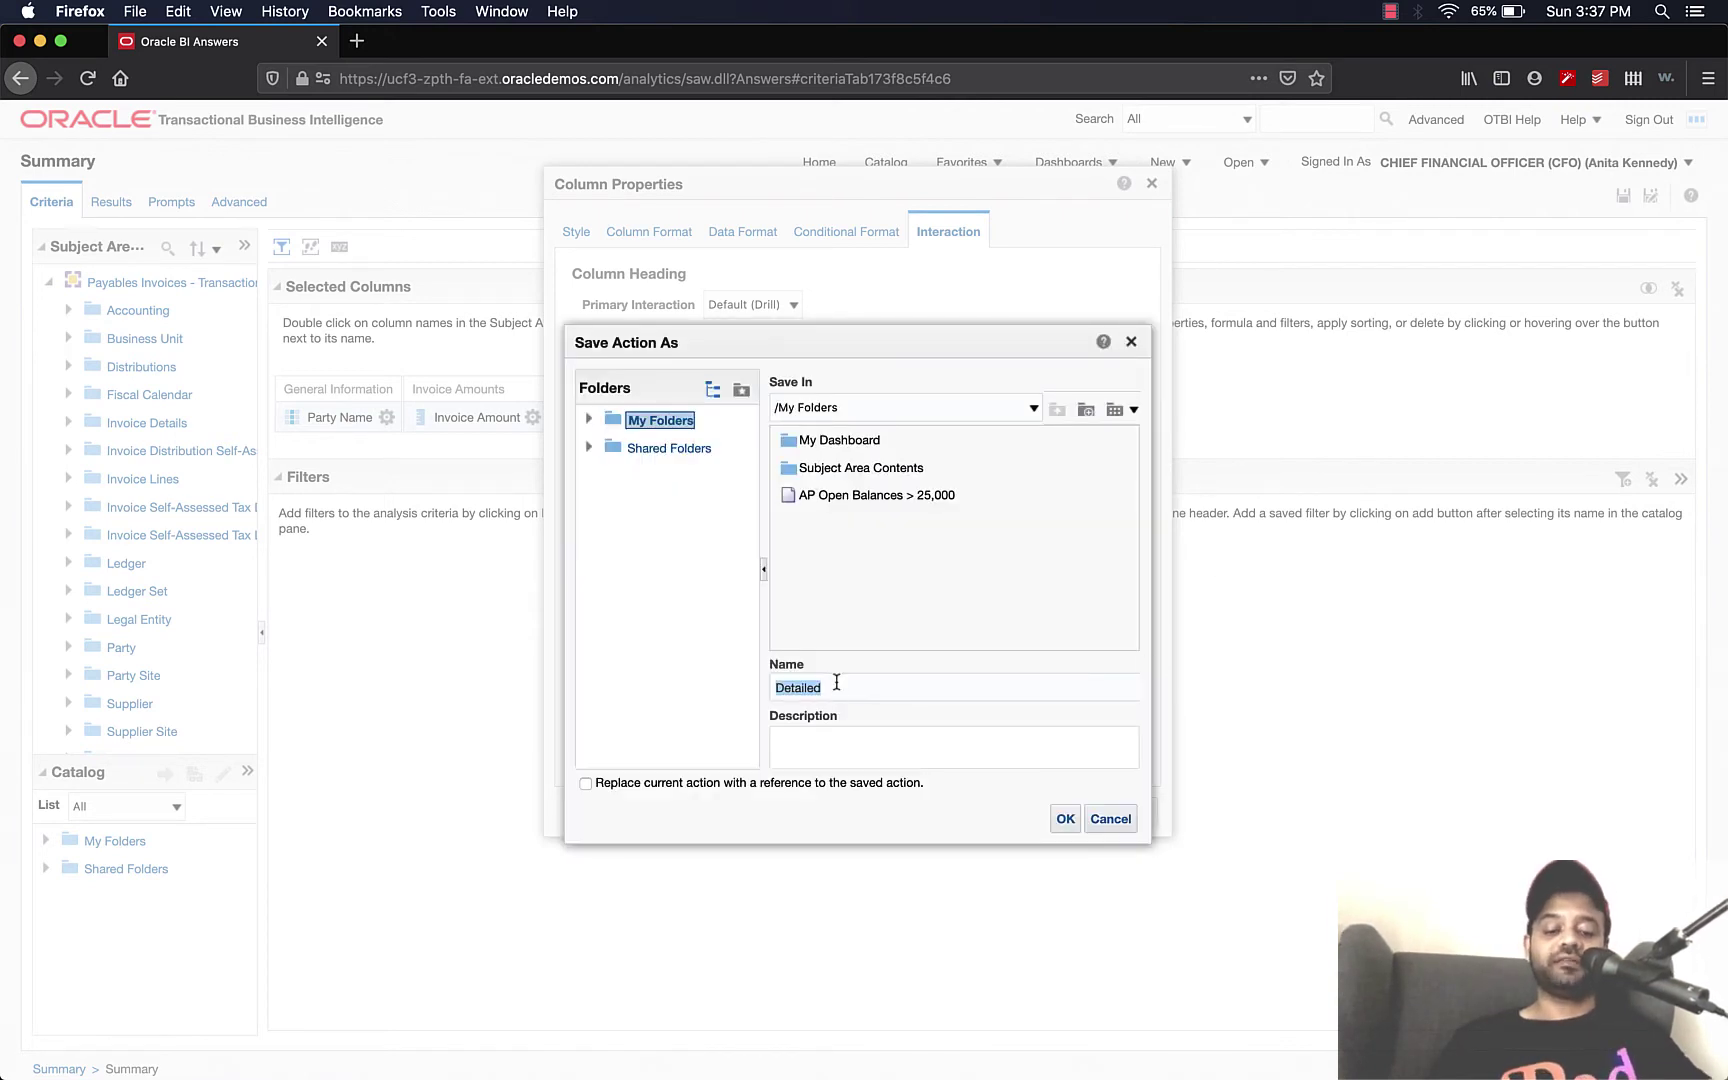
pyautogui.write('Summary To Details')
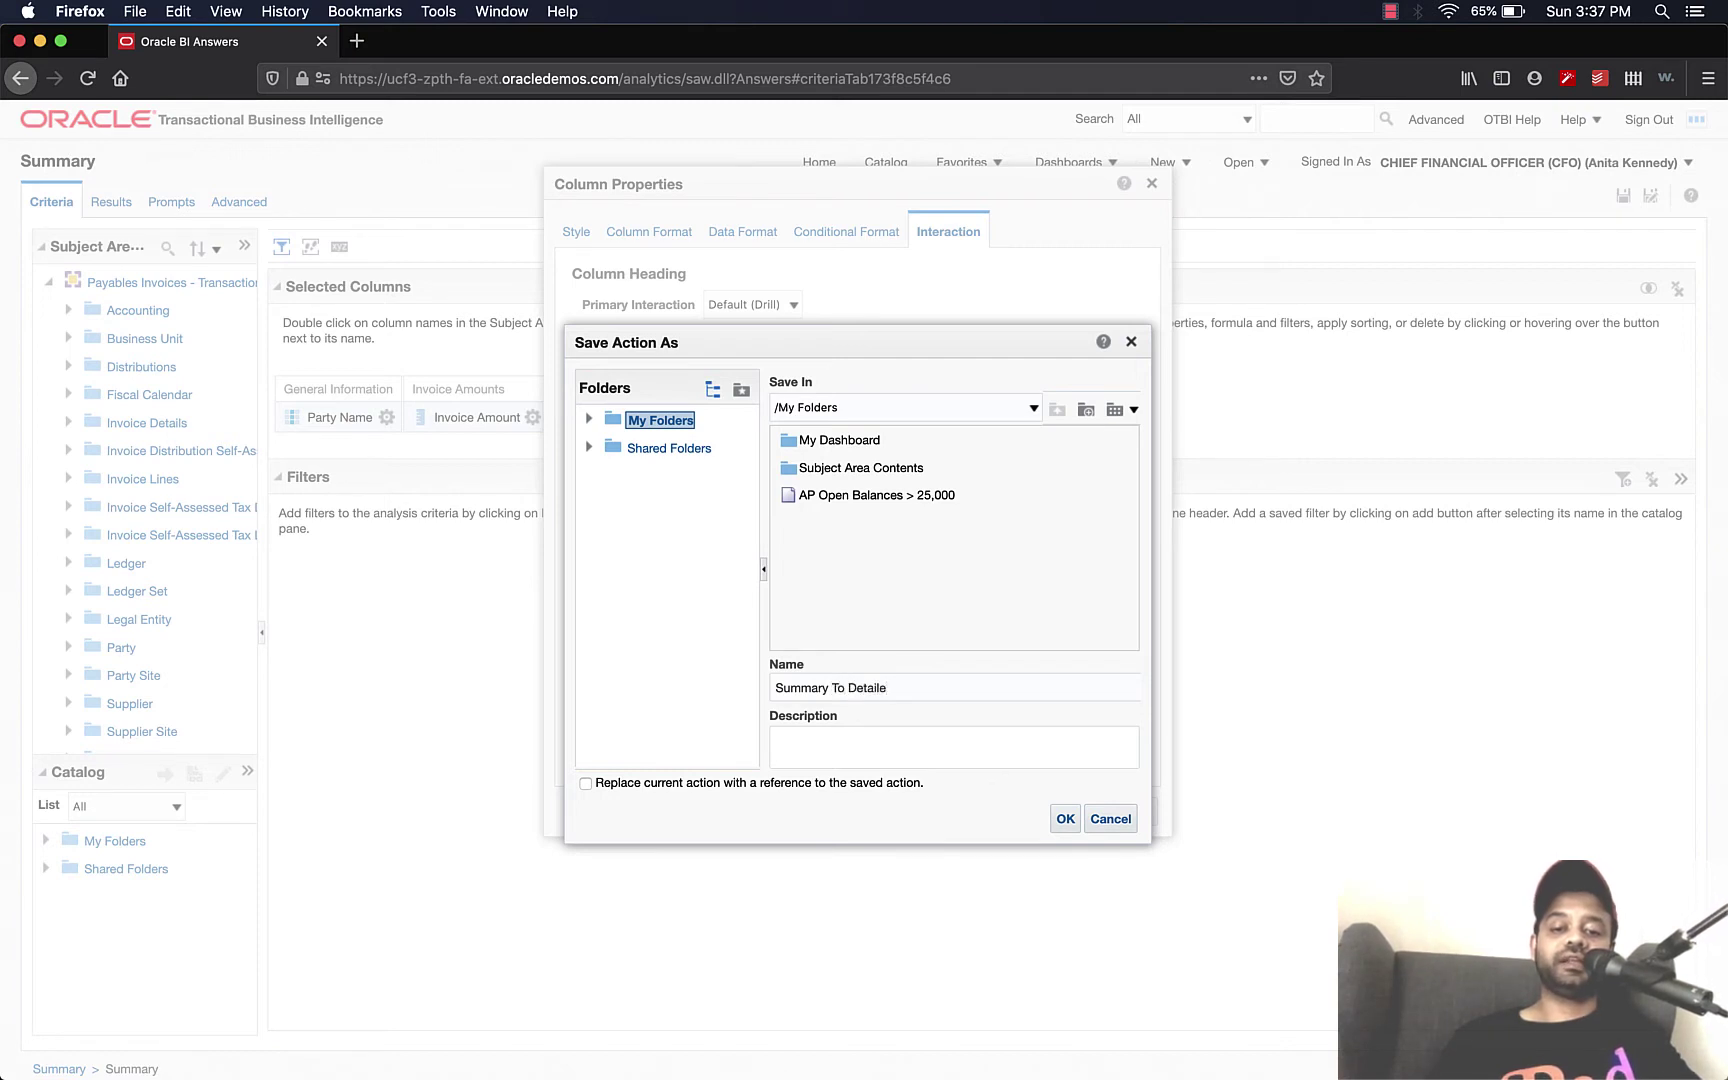
pyautogui.press('Return')
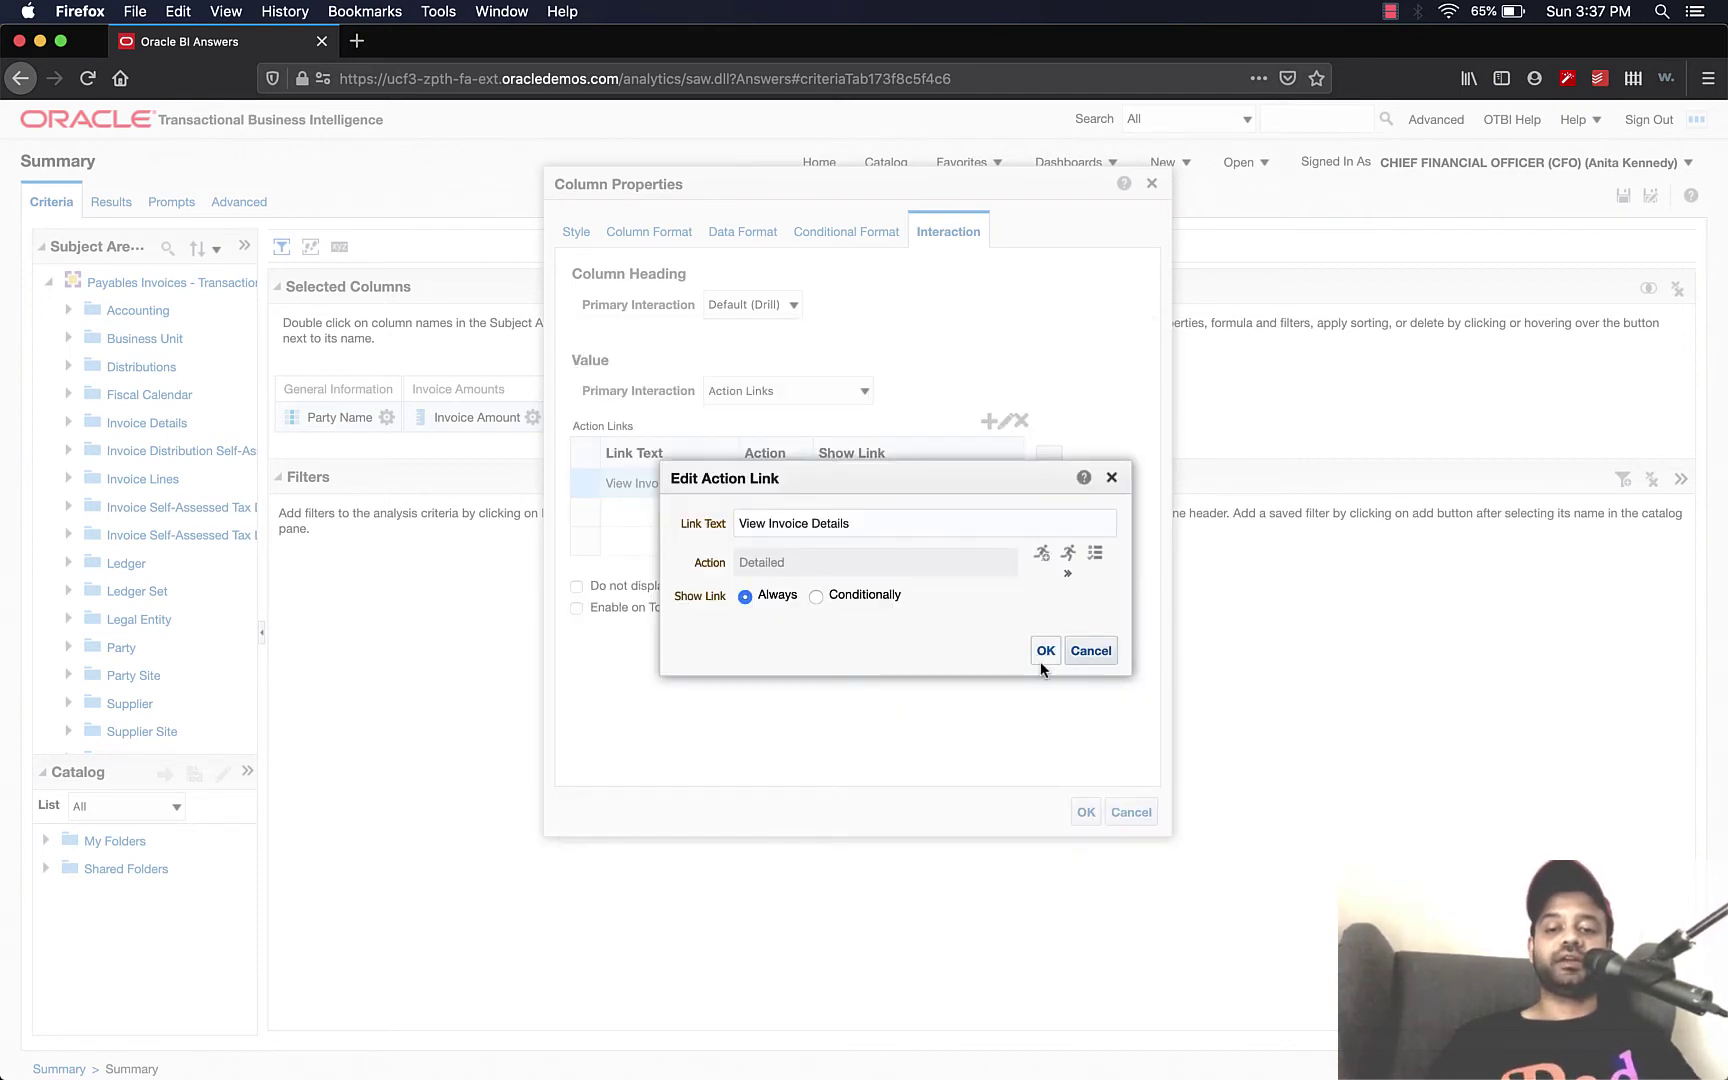
# - Delete Party Name's View Invoice Details action link, save the Summary analysis, and return to the catalog
pyautogui.click(1042, 655)
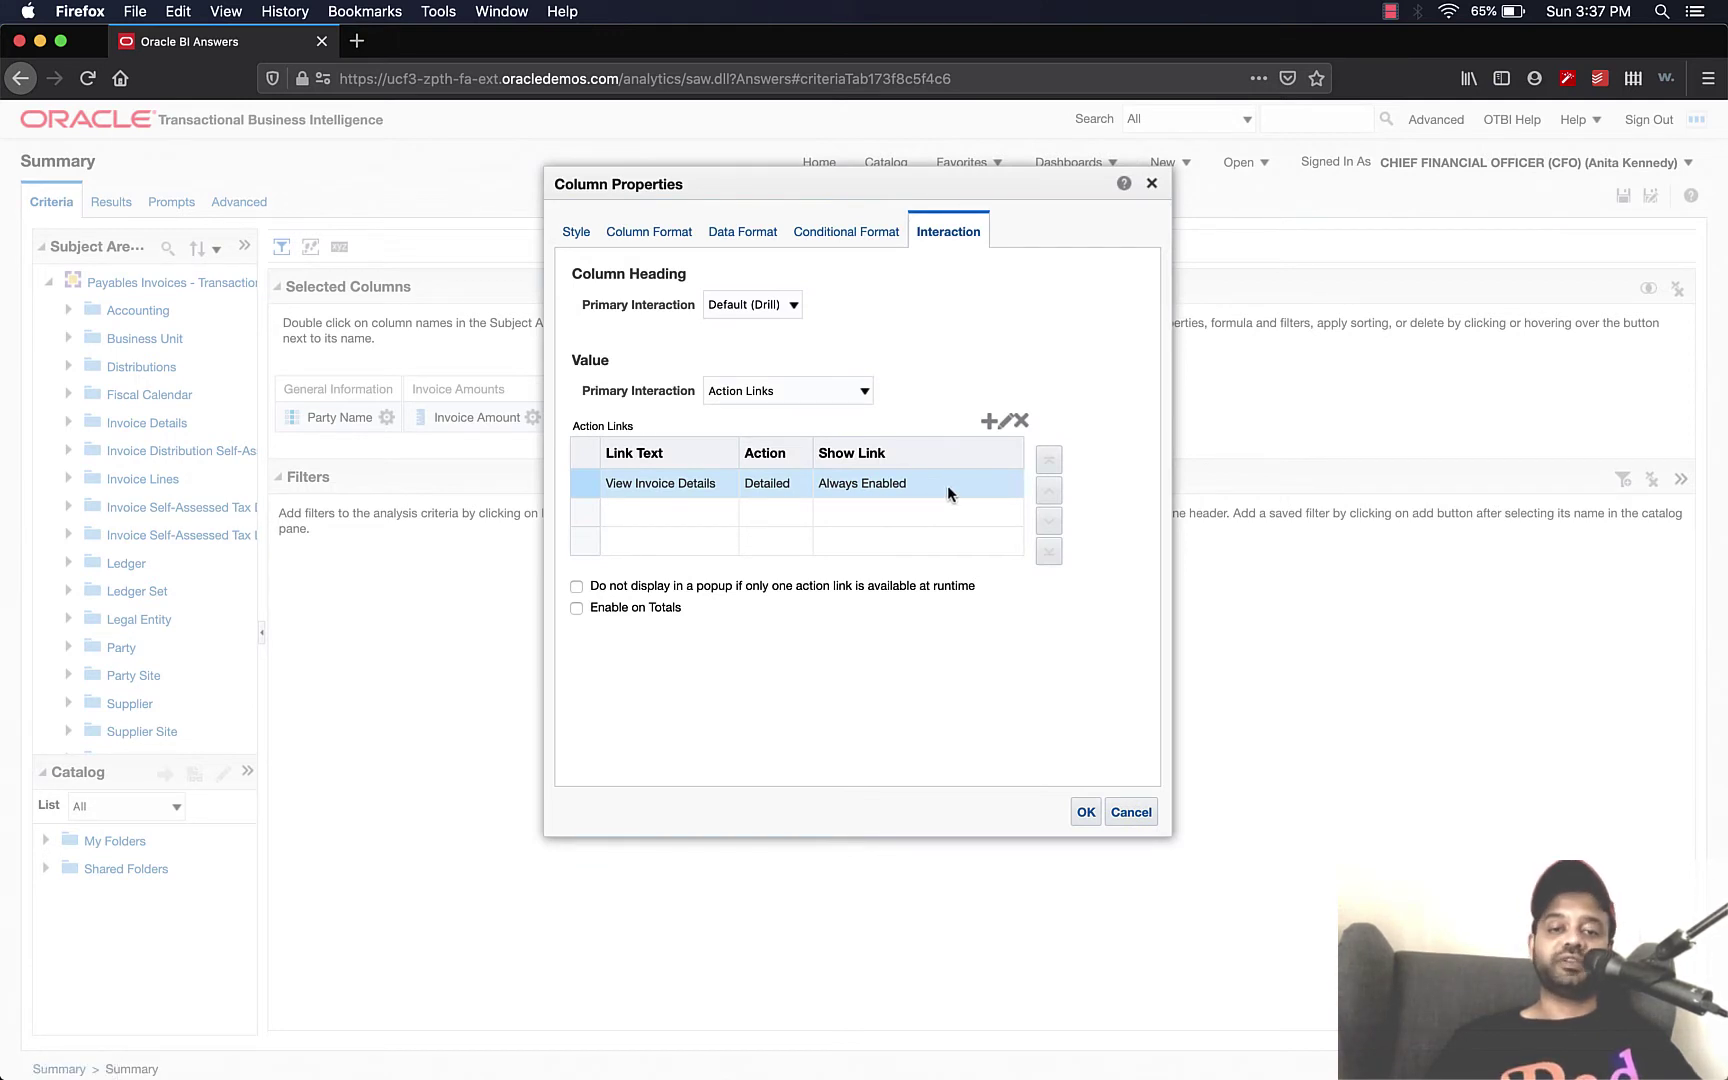
pyautogui.click(1021, 421)
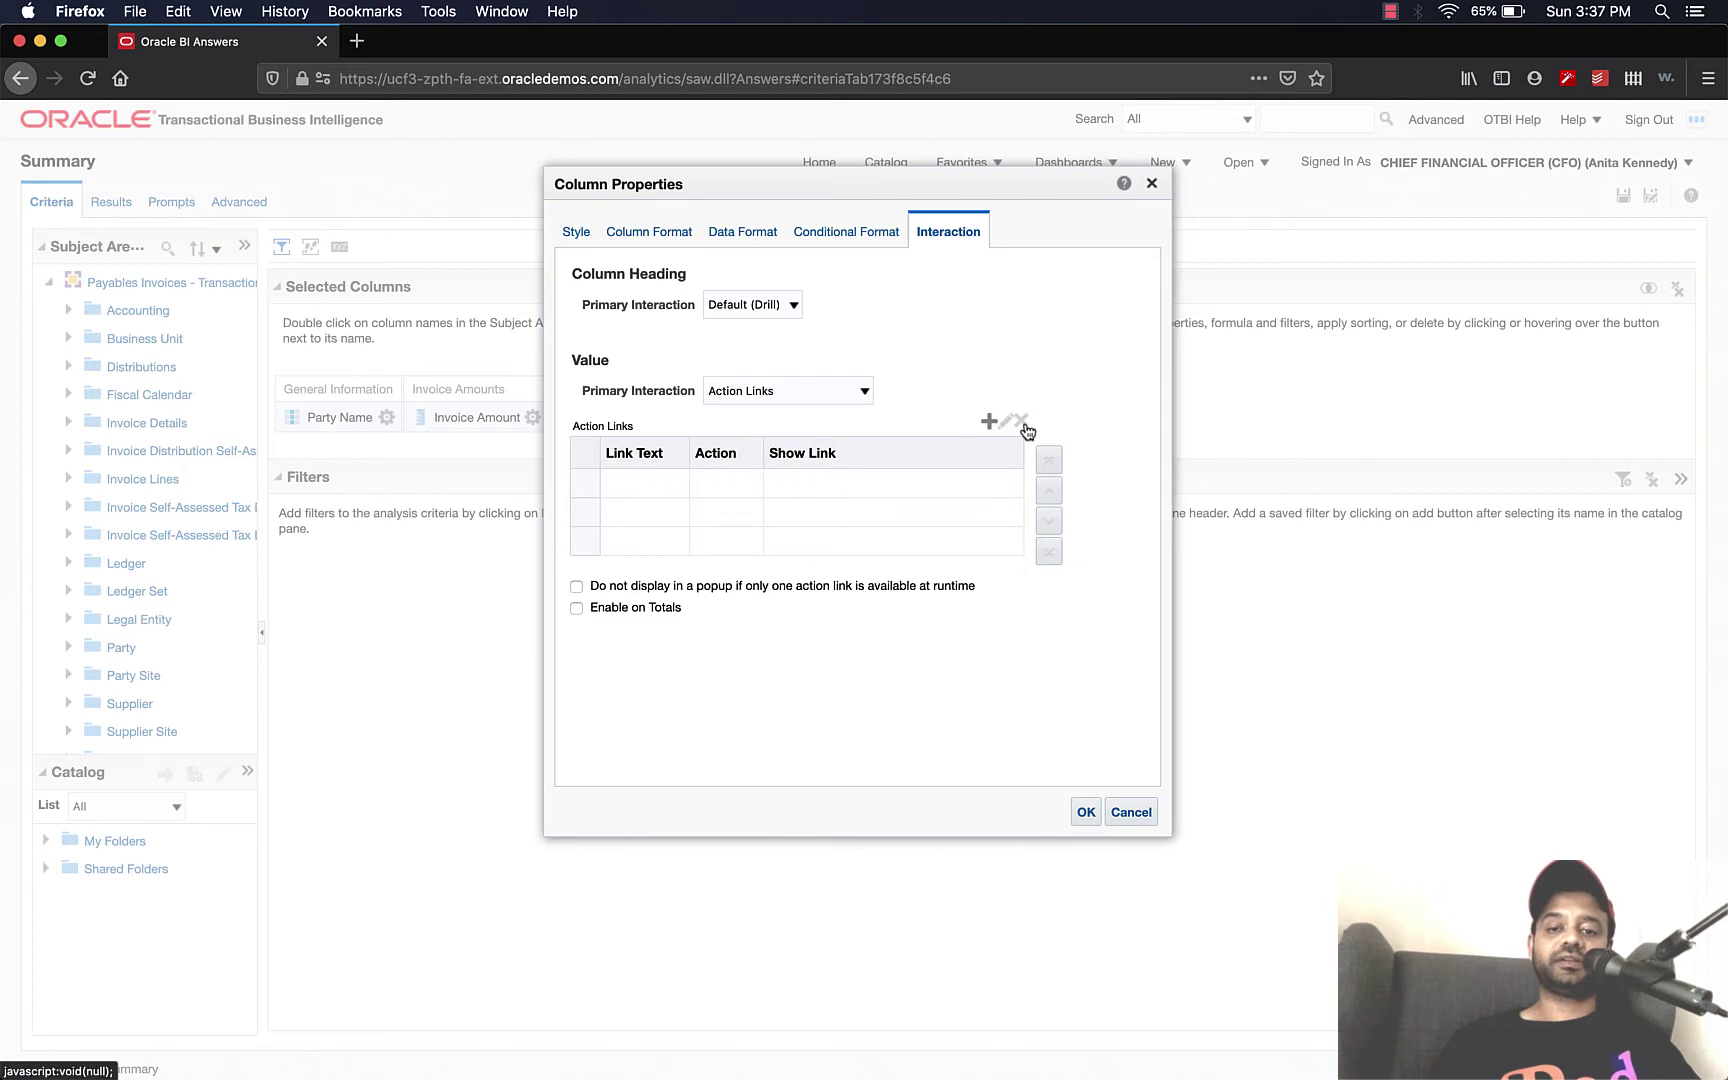
pyautogui.click(1092, 805)
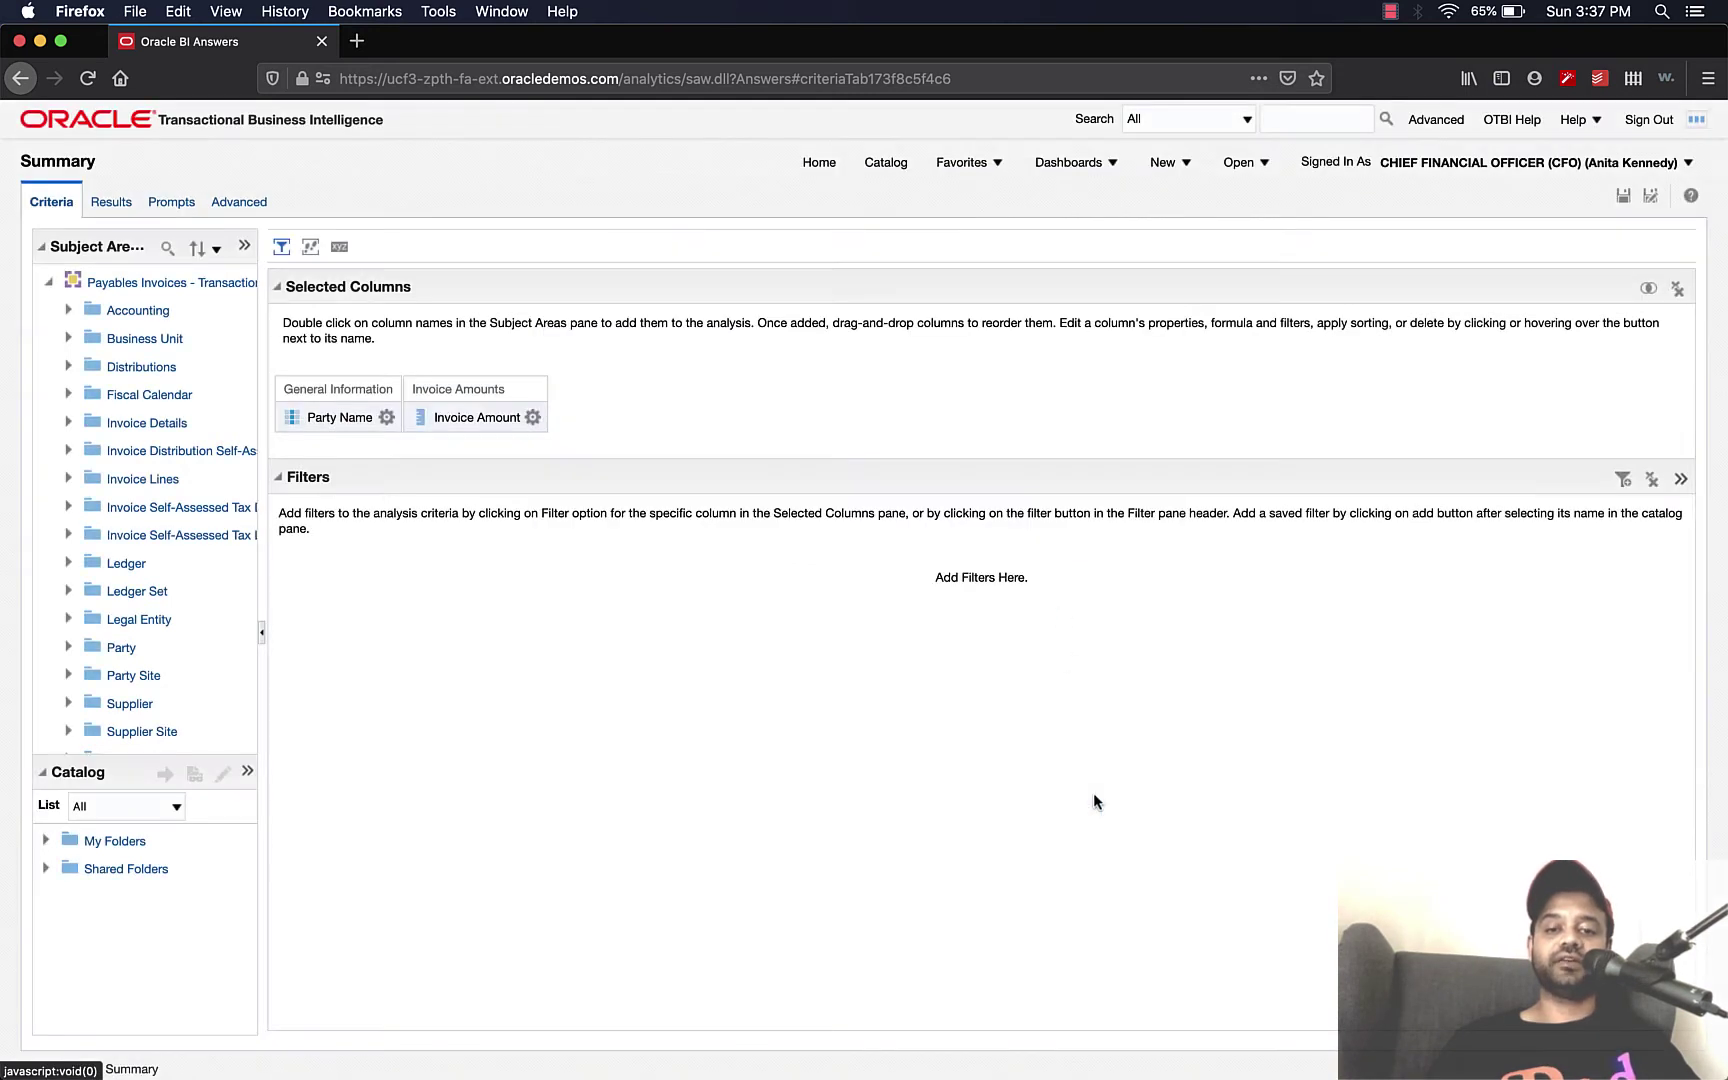
pyautogui.click(1610, 200)
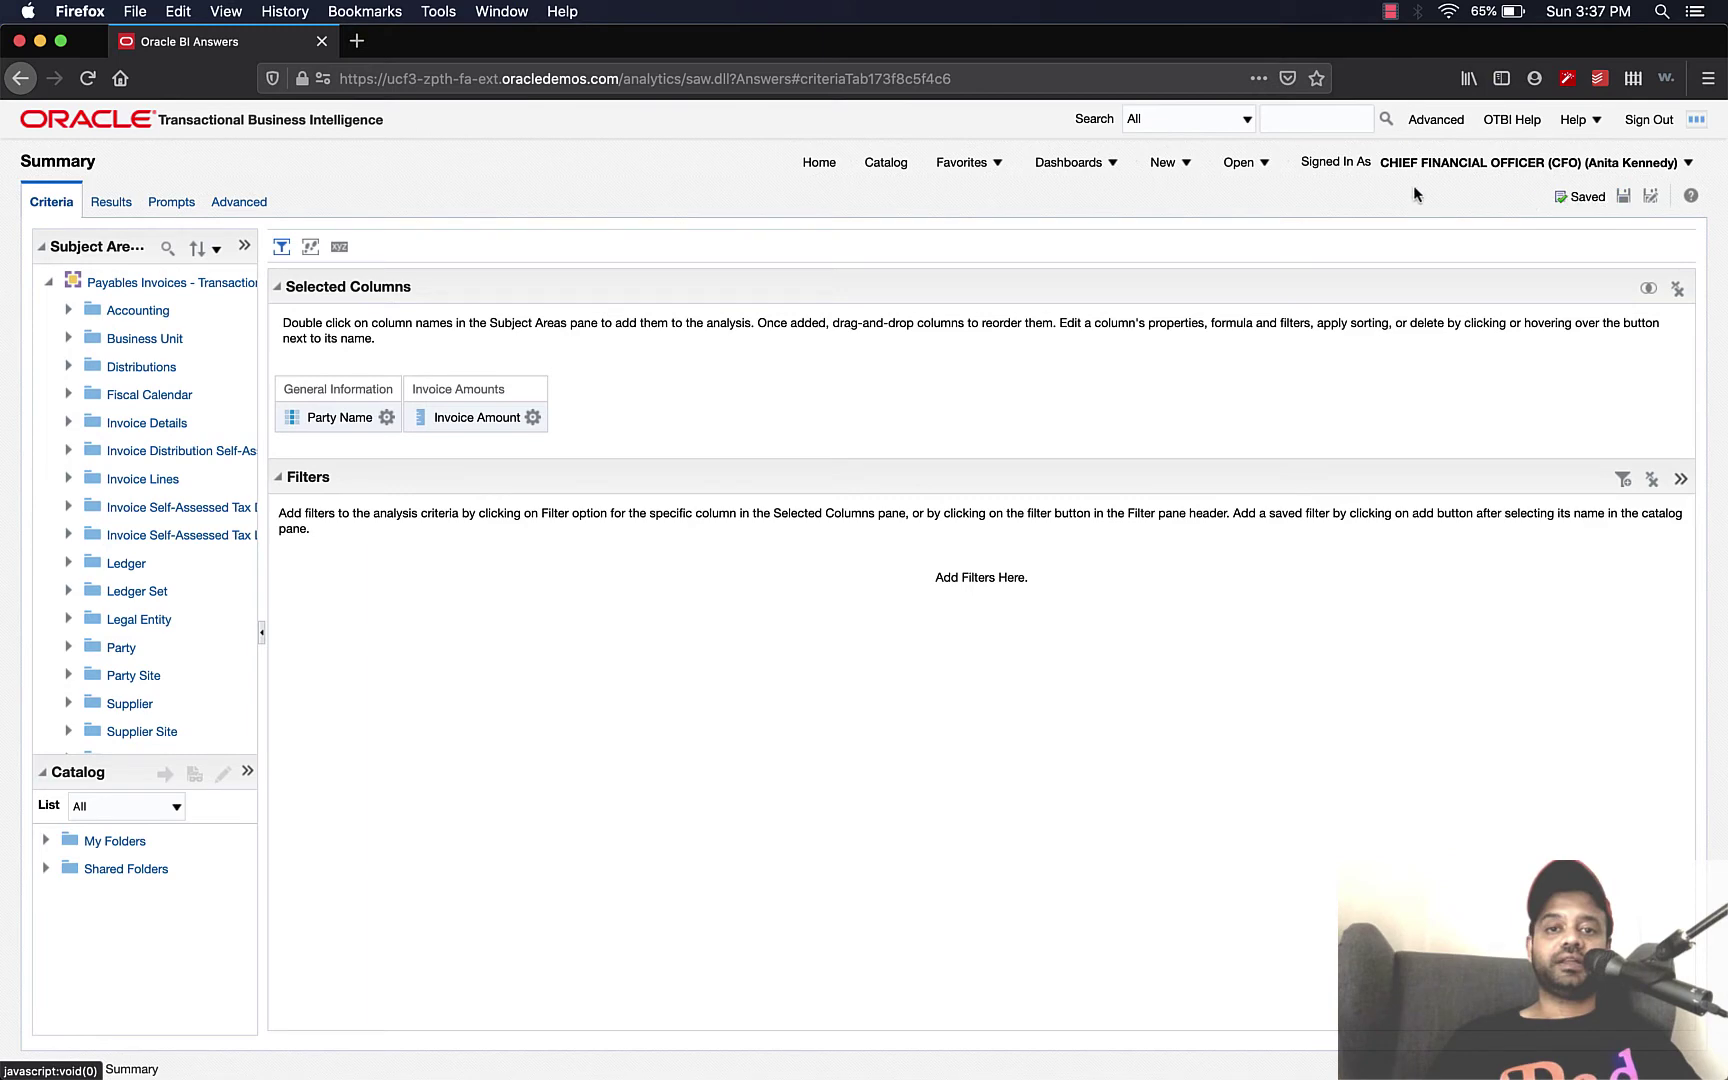
pyautogui.click(891, 165)
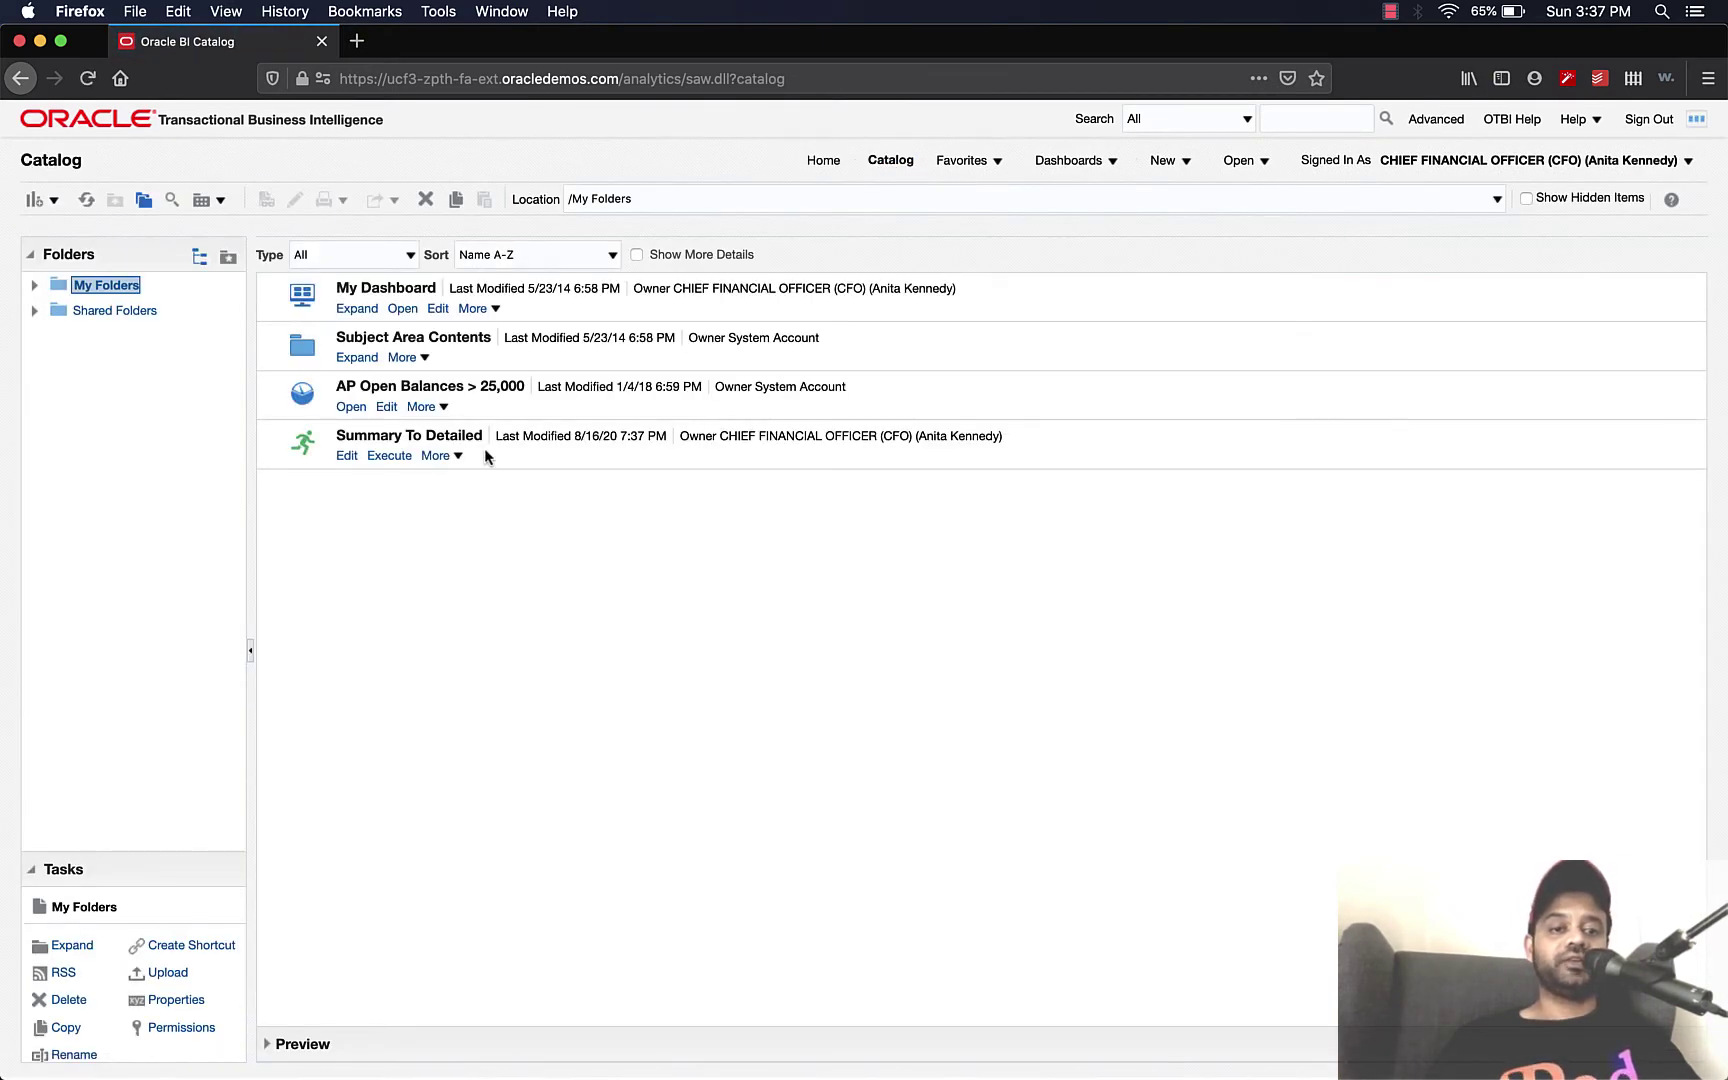
# - Review the saved Summary To Detailed action's target and invocation options, closing without changes
pyautogui.click(485, 450)
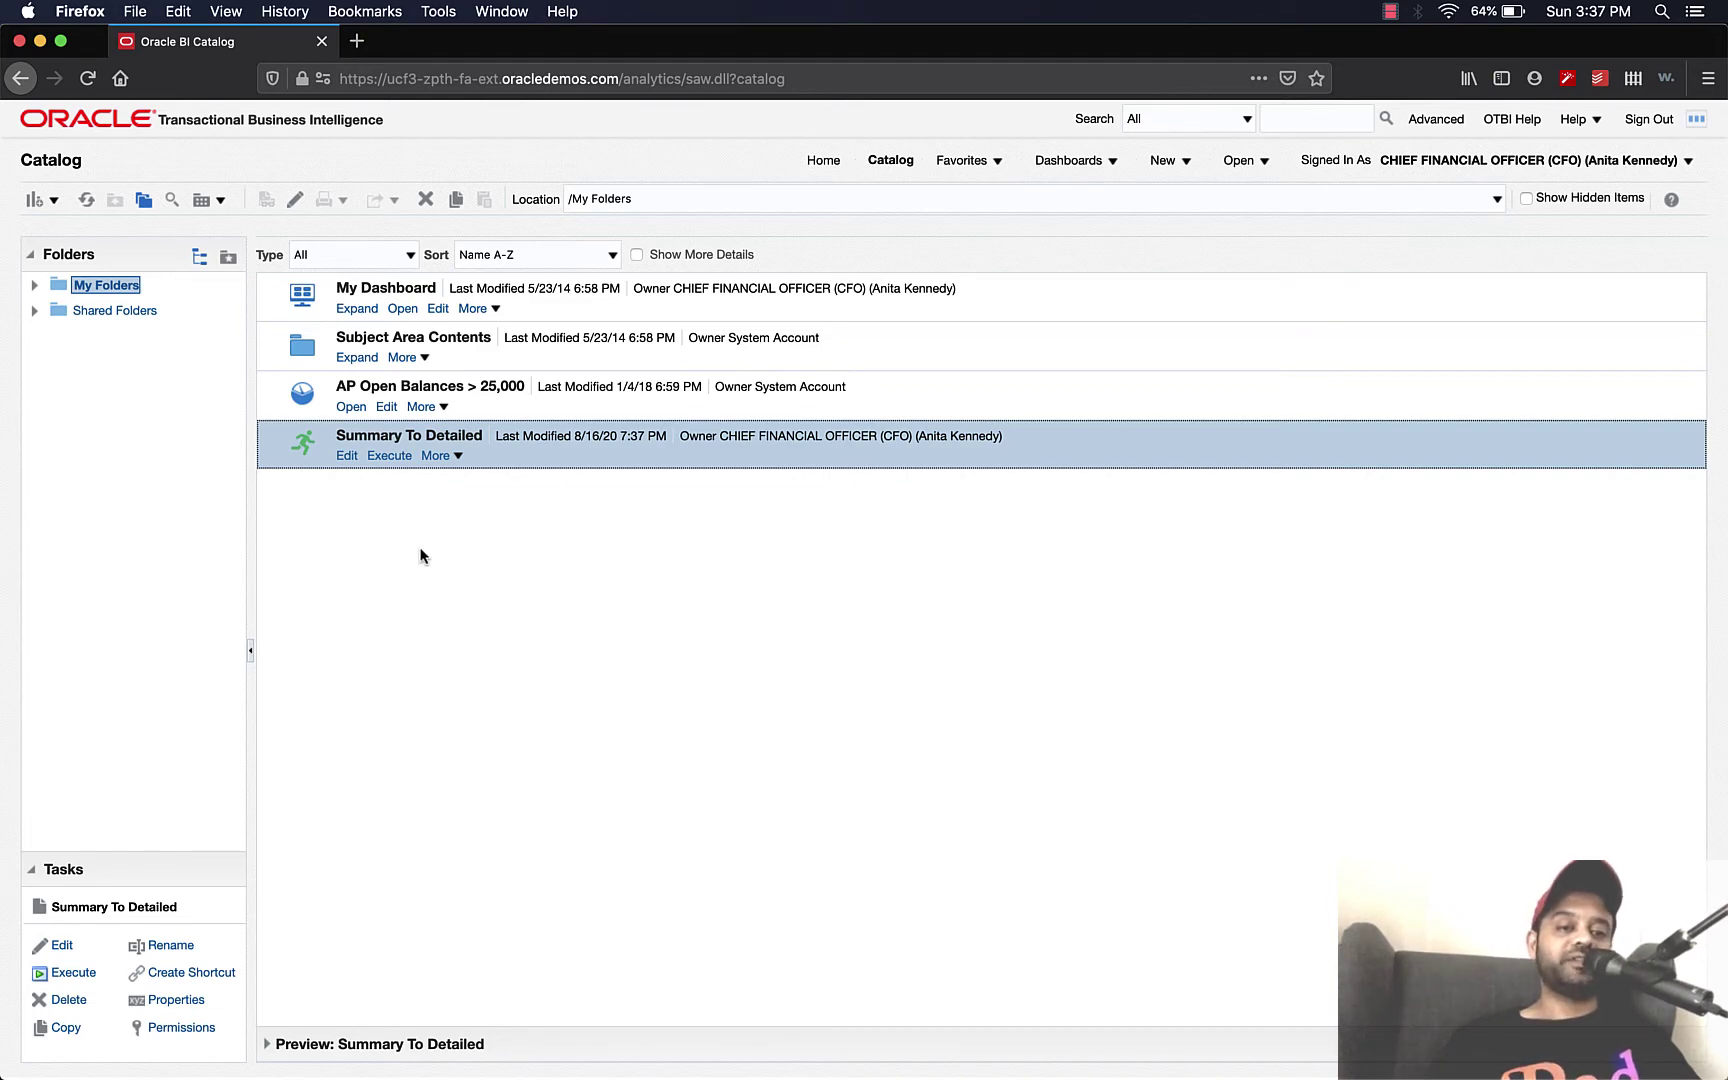
pyautogui.click(346, 456)
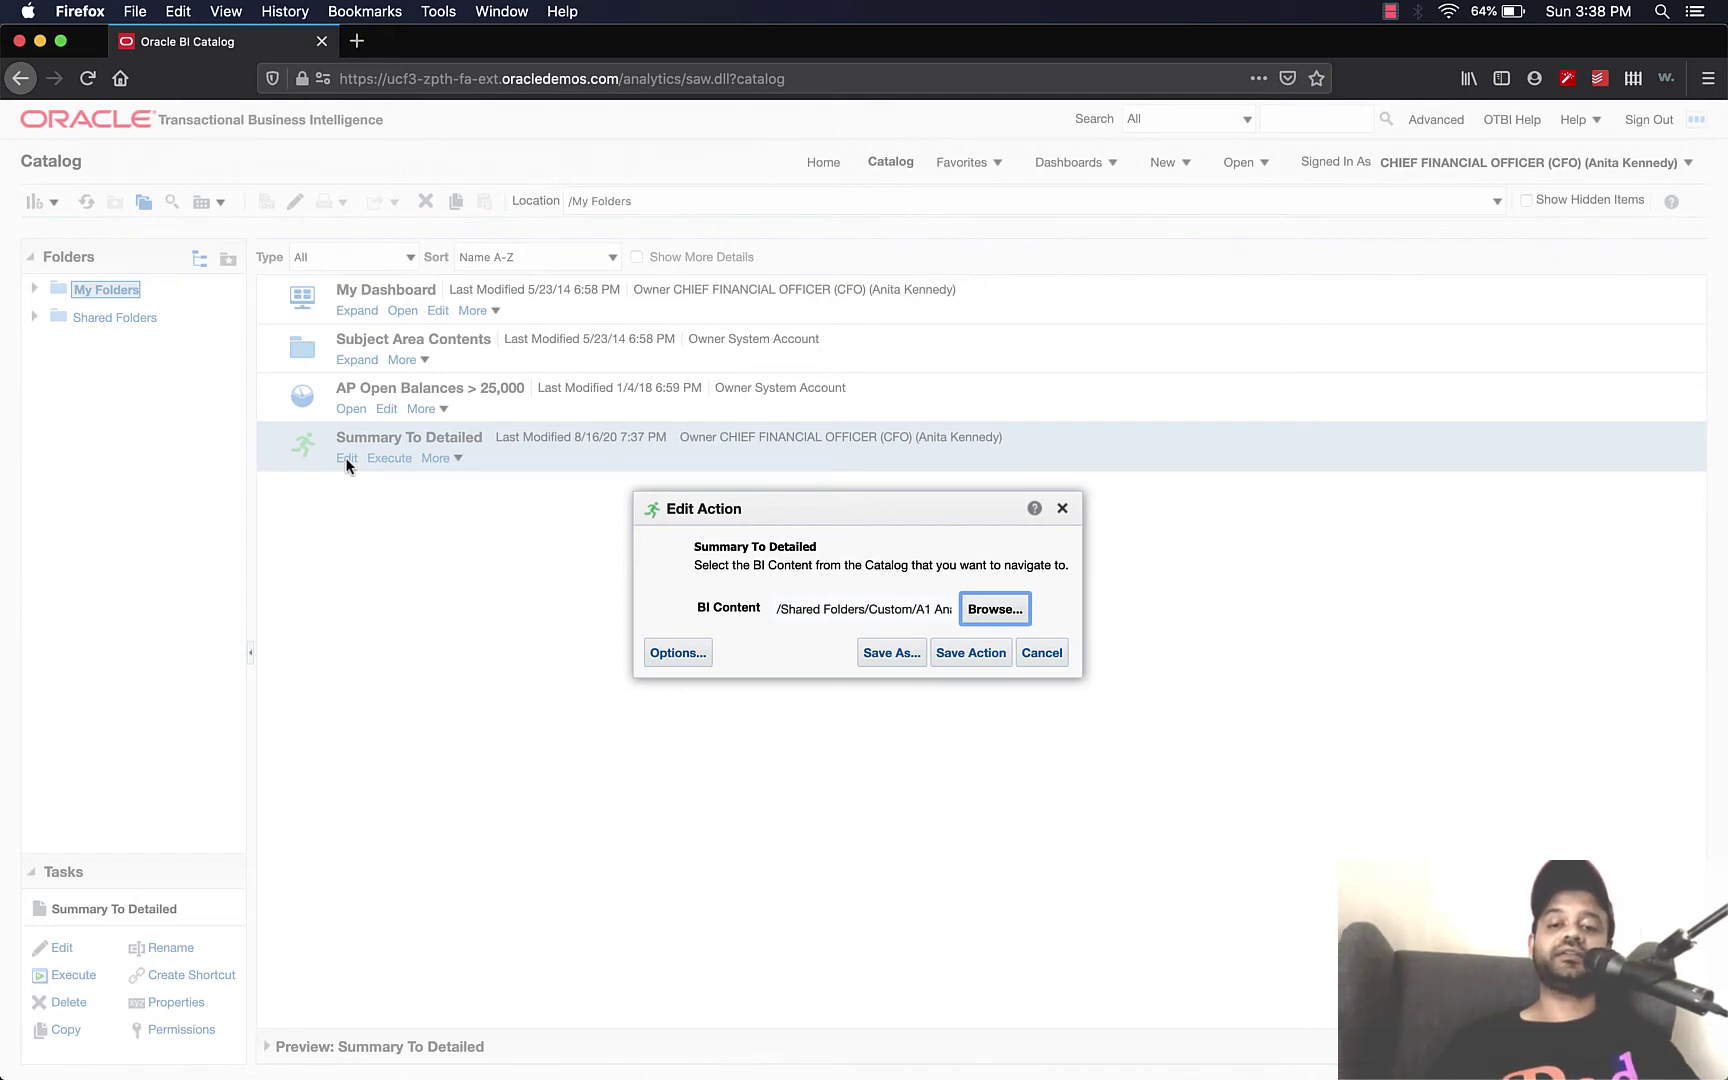
pyautogui.click(678, 660)
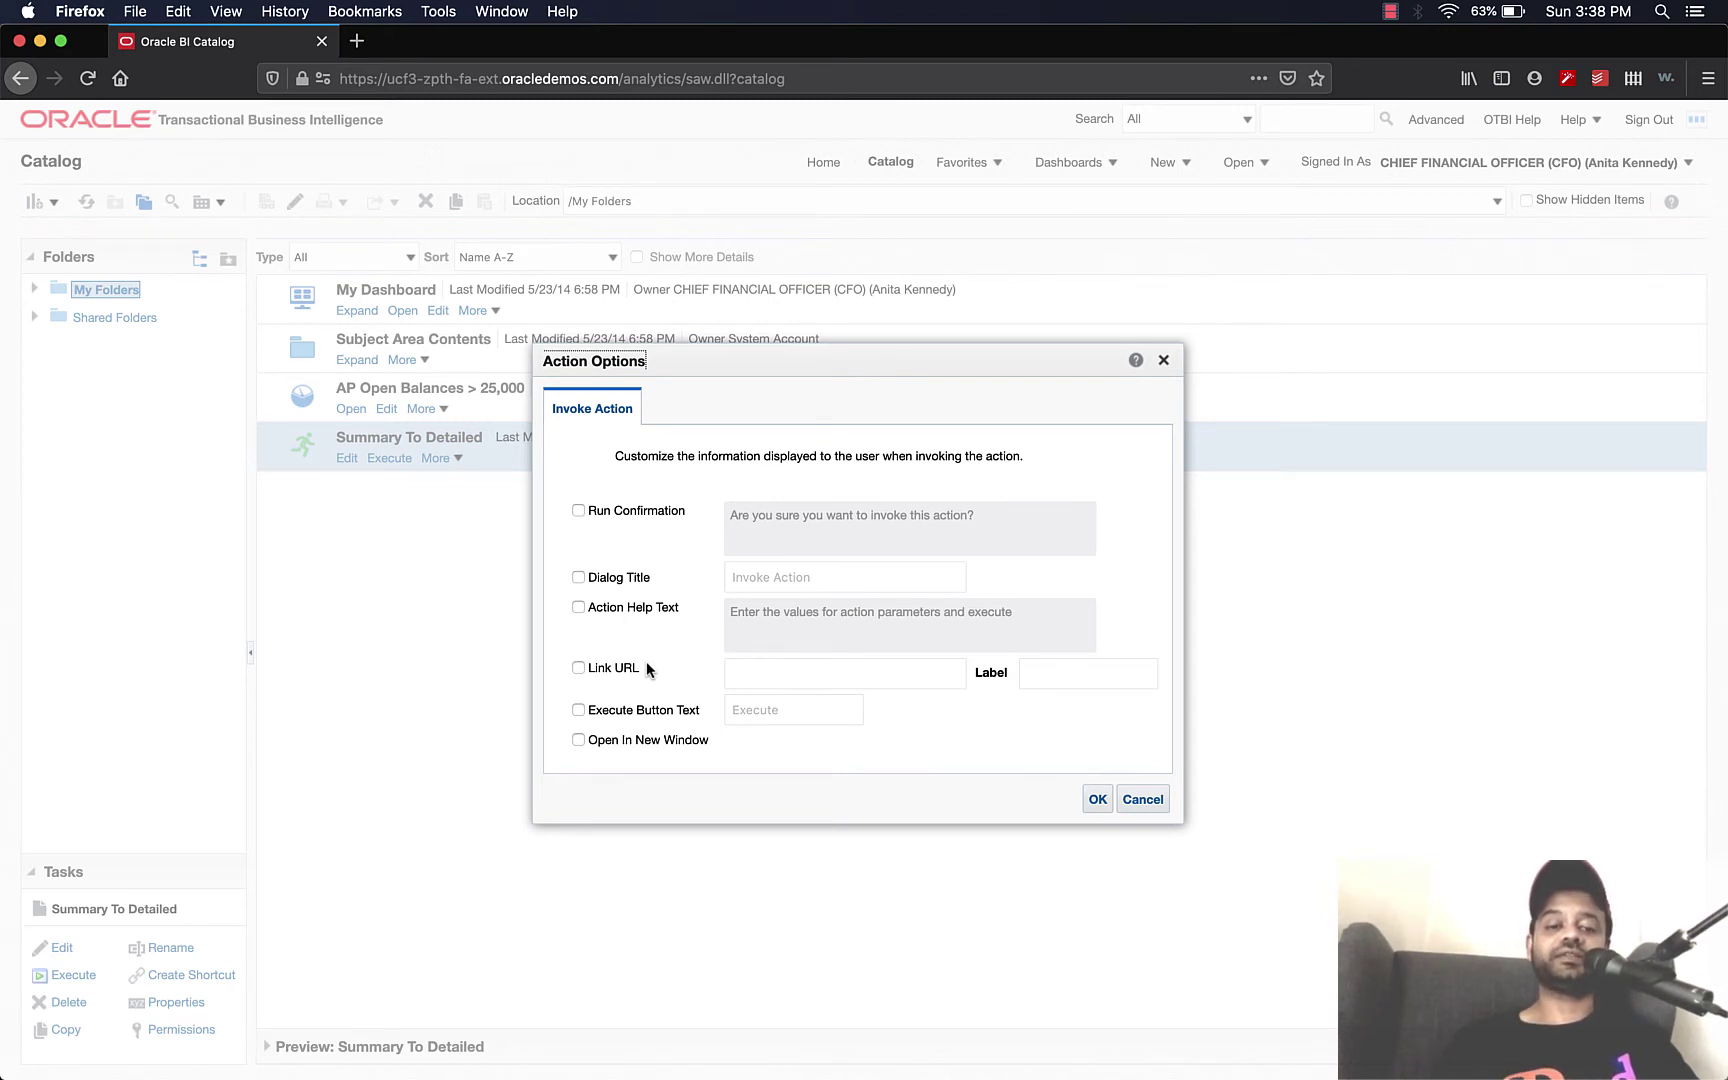
pyautogui.click(1095, 800)
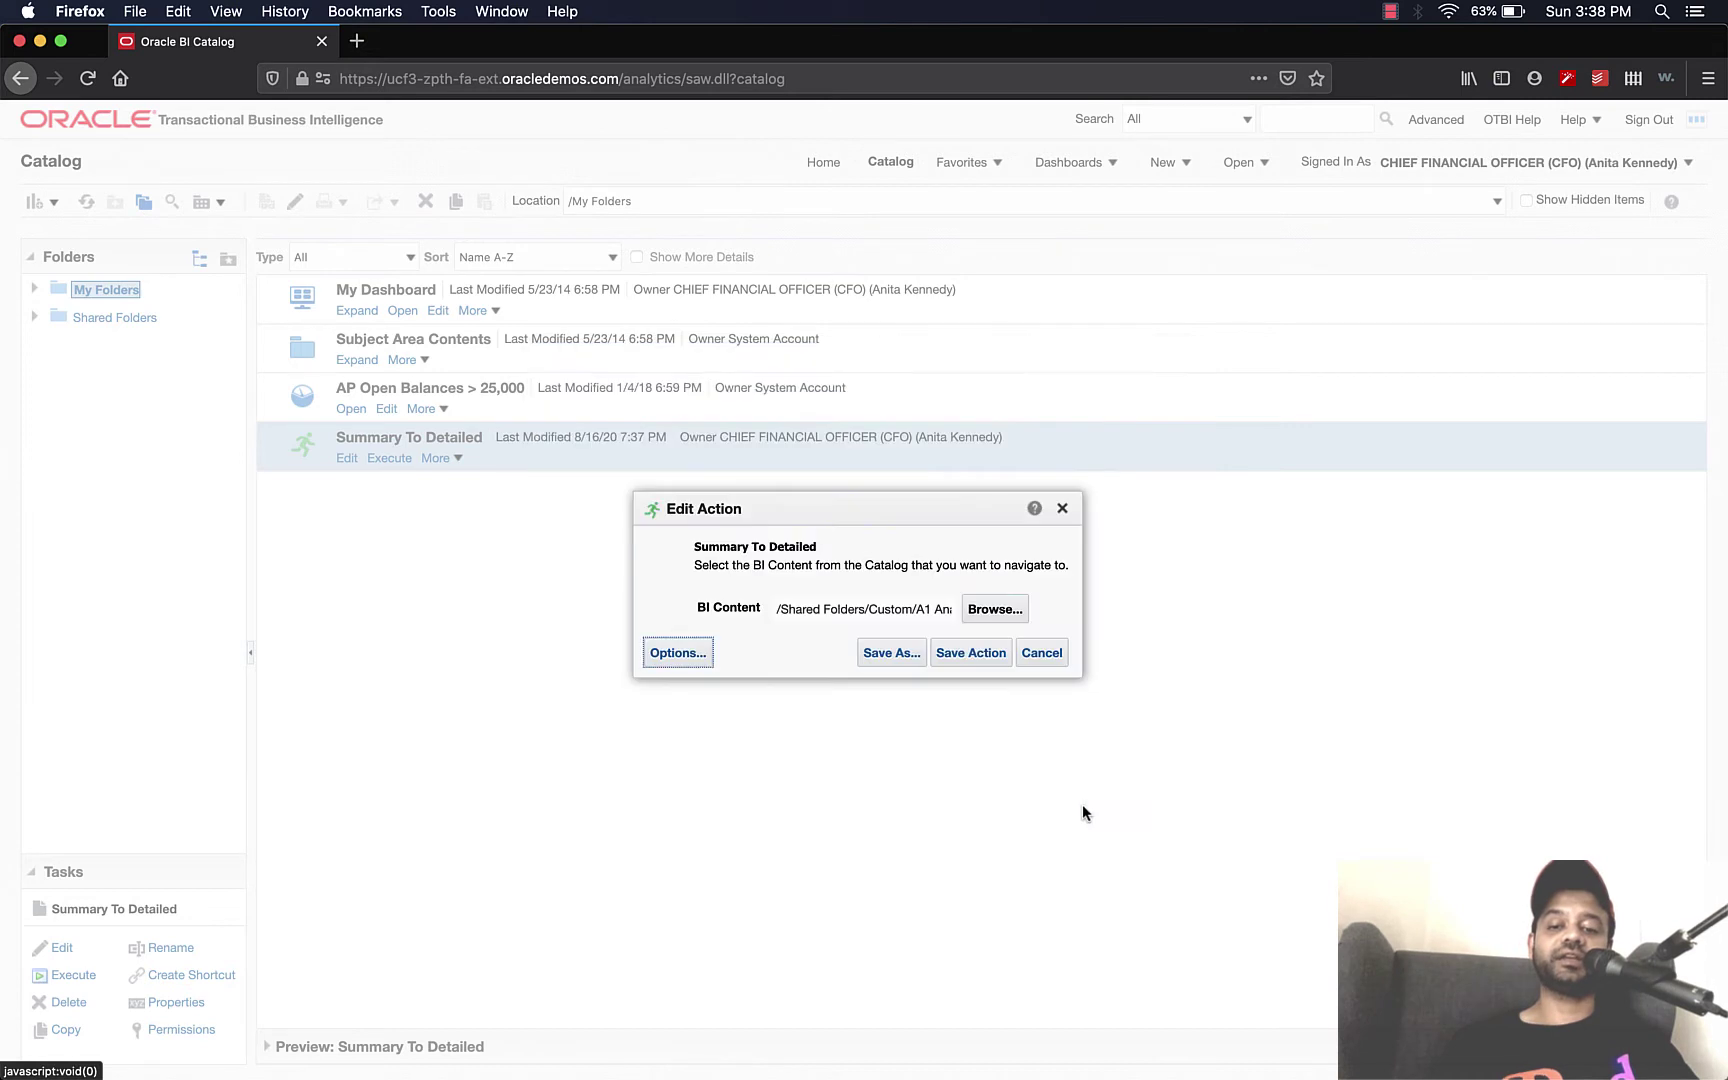
pyautogui.click(1040, 651)
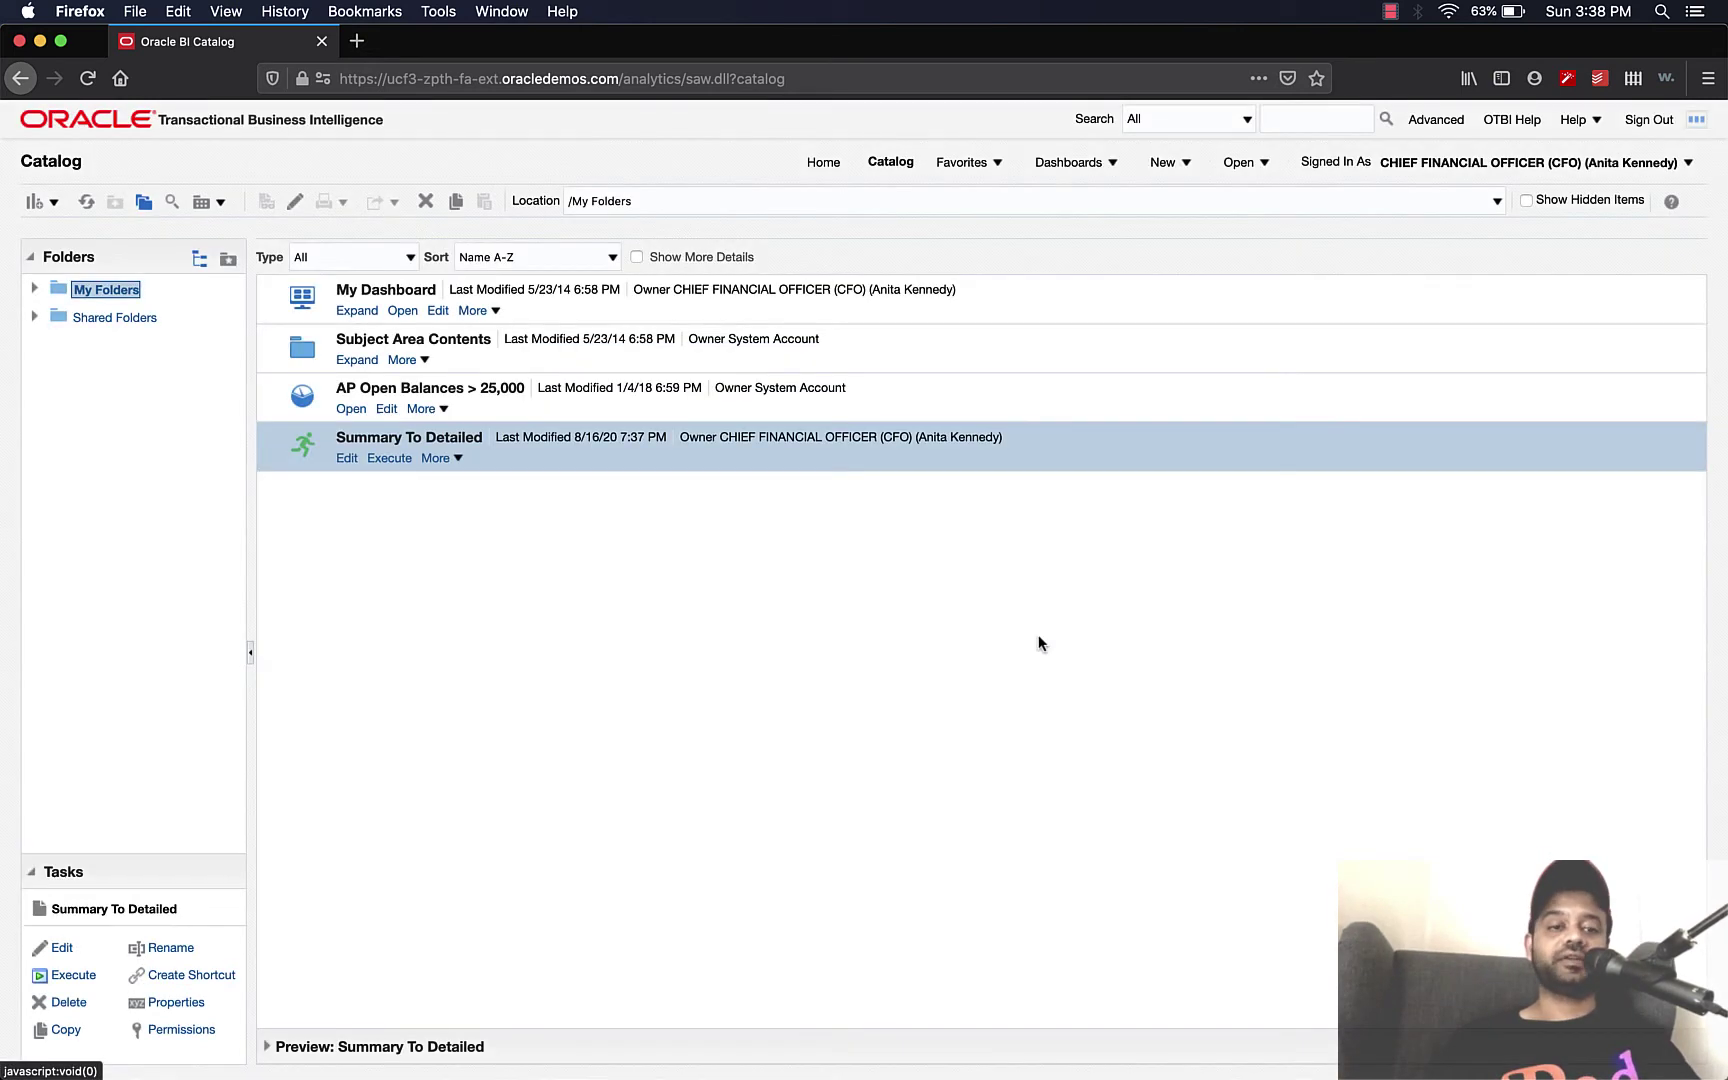
# - Reopen Summary from Shared Folders/Custom/A1 Analysis in the editor on its Criteria tab
pyautogui.click(31, 317)
pyautogui.click(115, 430)
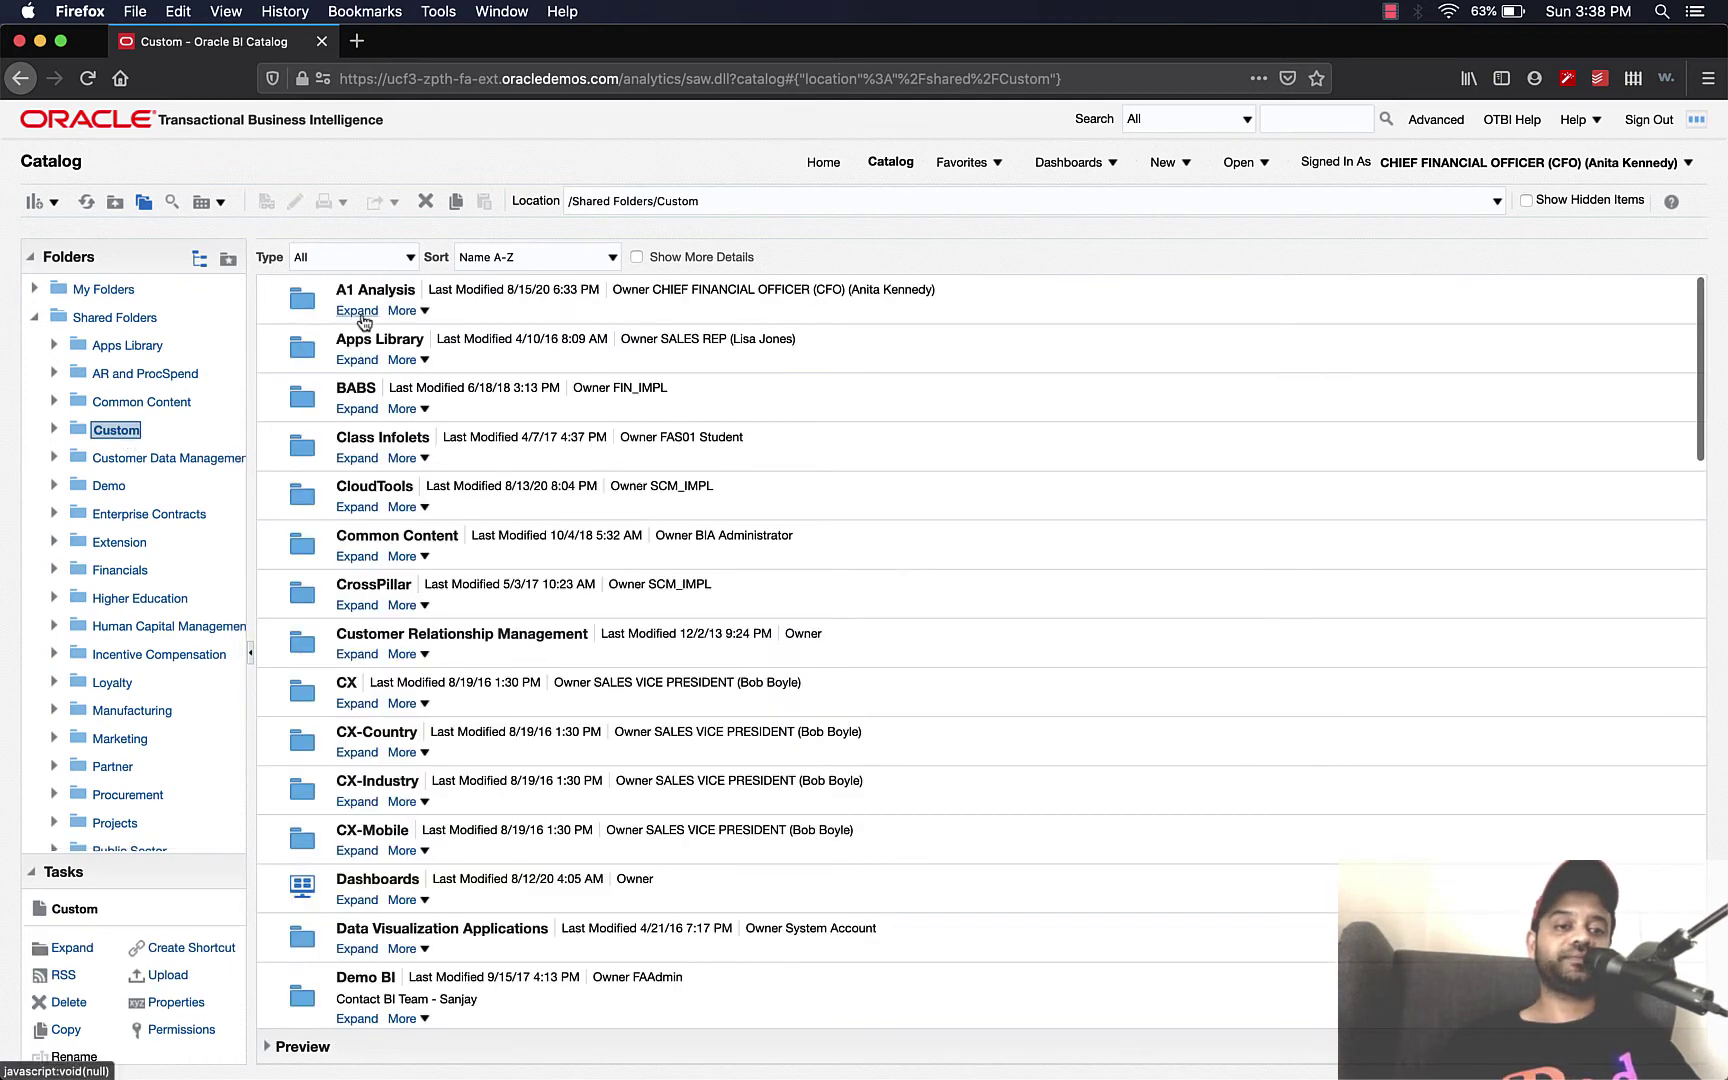
pyautogui.click(360, 311)
pyautogui.click(389, 364)
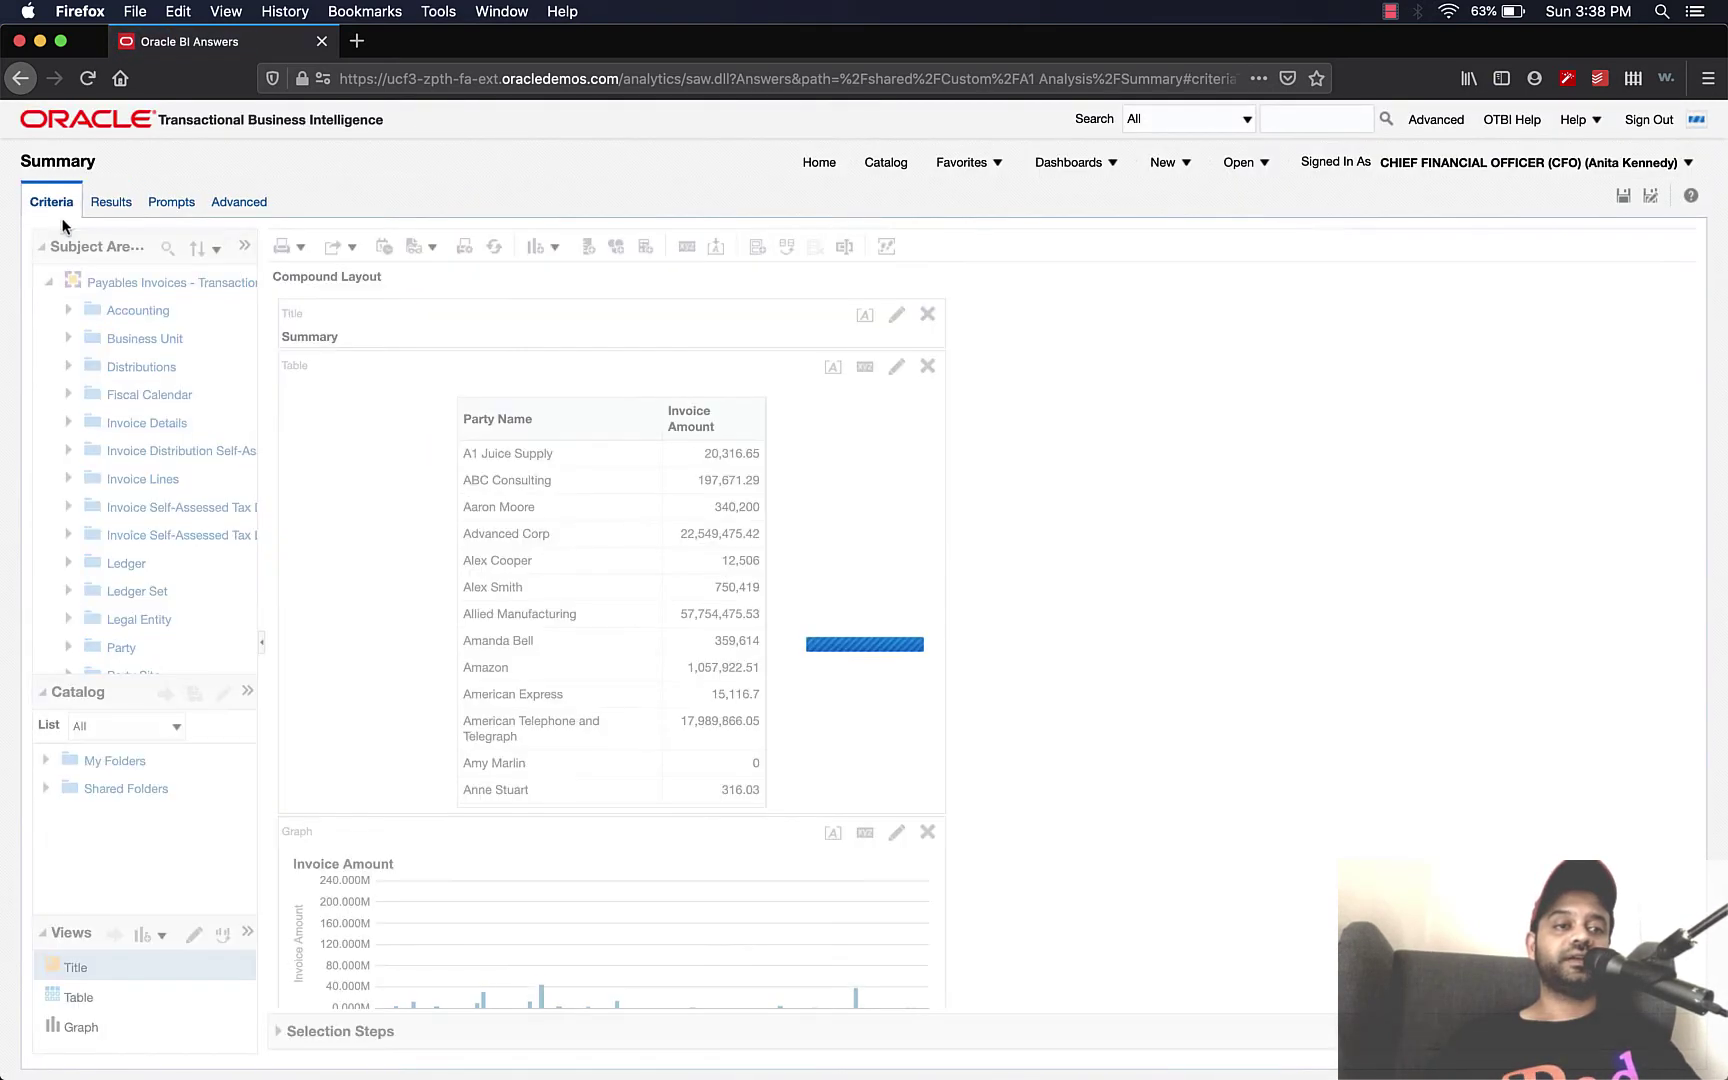
pyautogui.click(55, 205)
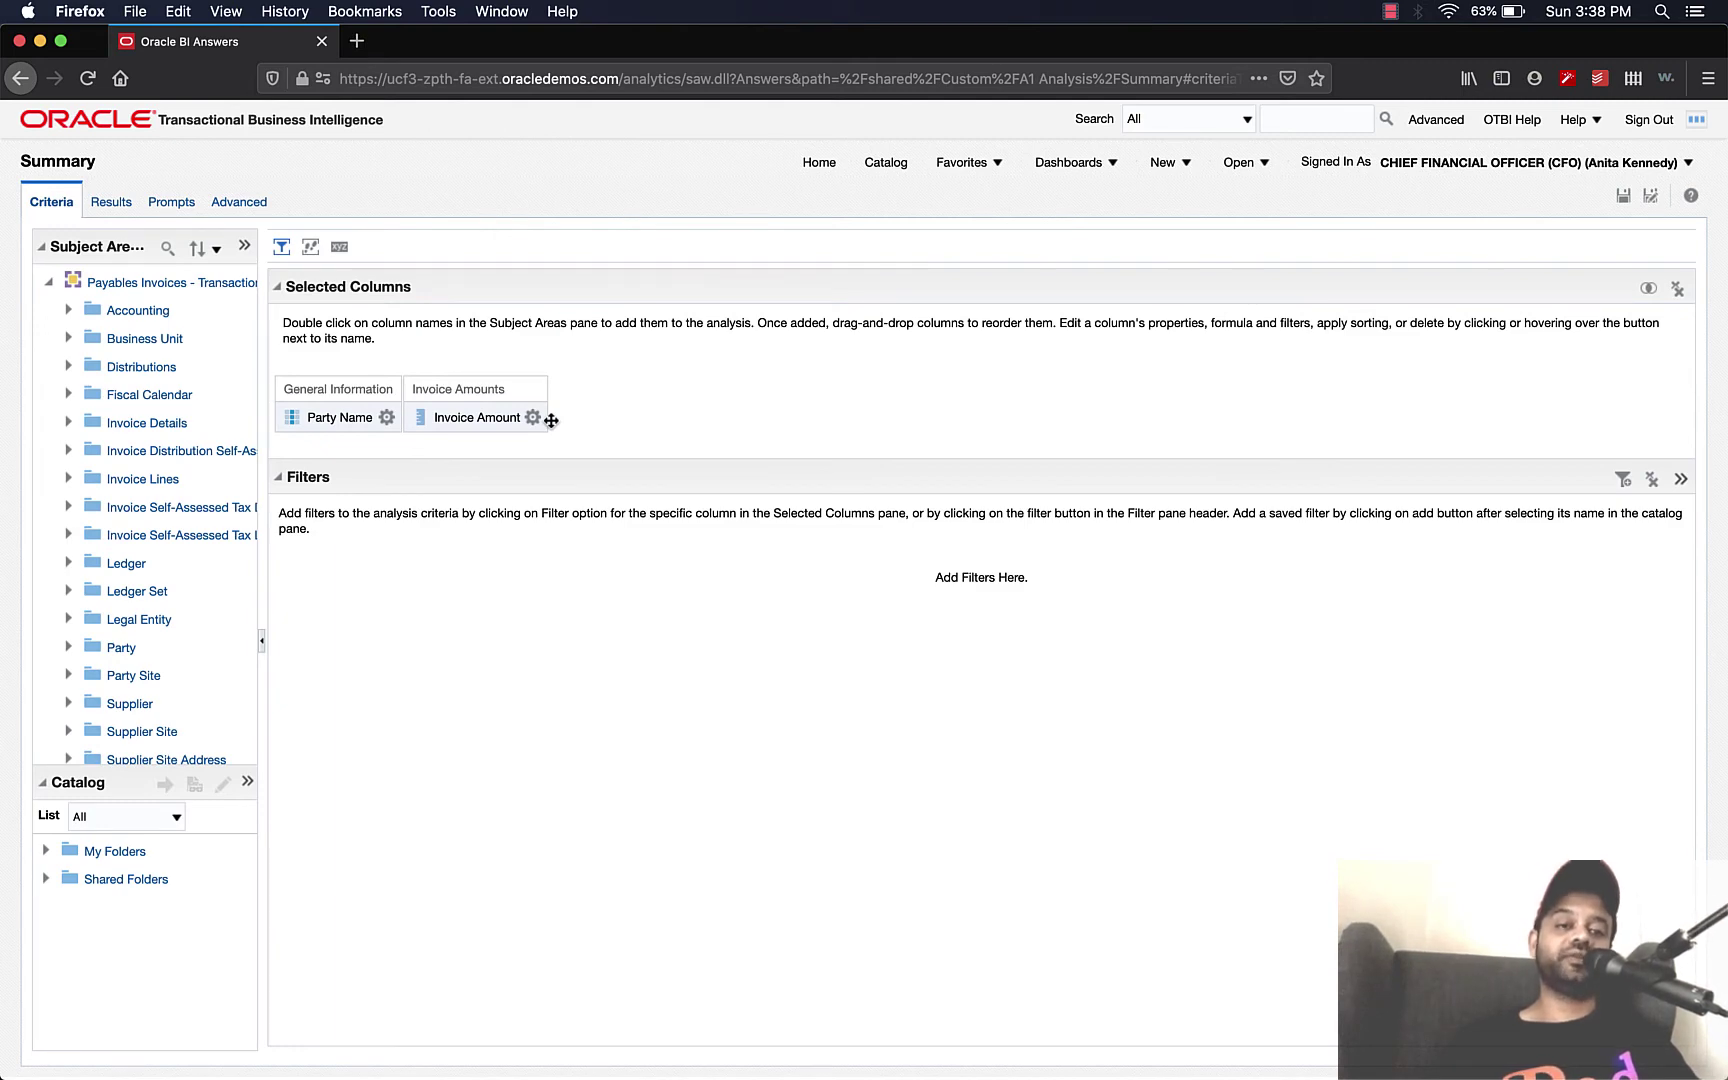
# - Set the Invoice Amount column's value interaction to Action Links
pyautogui.moveTo(550, 422)
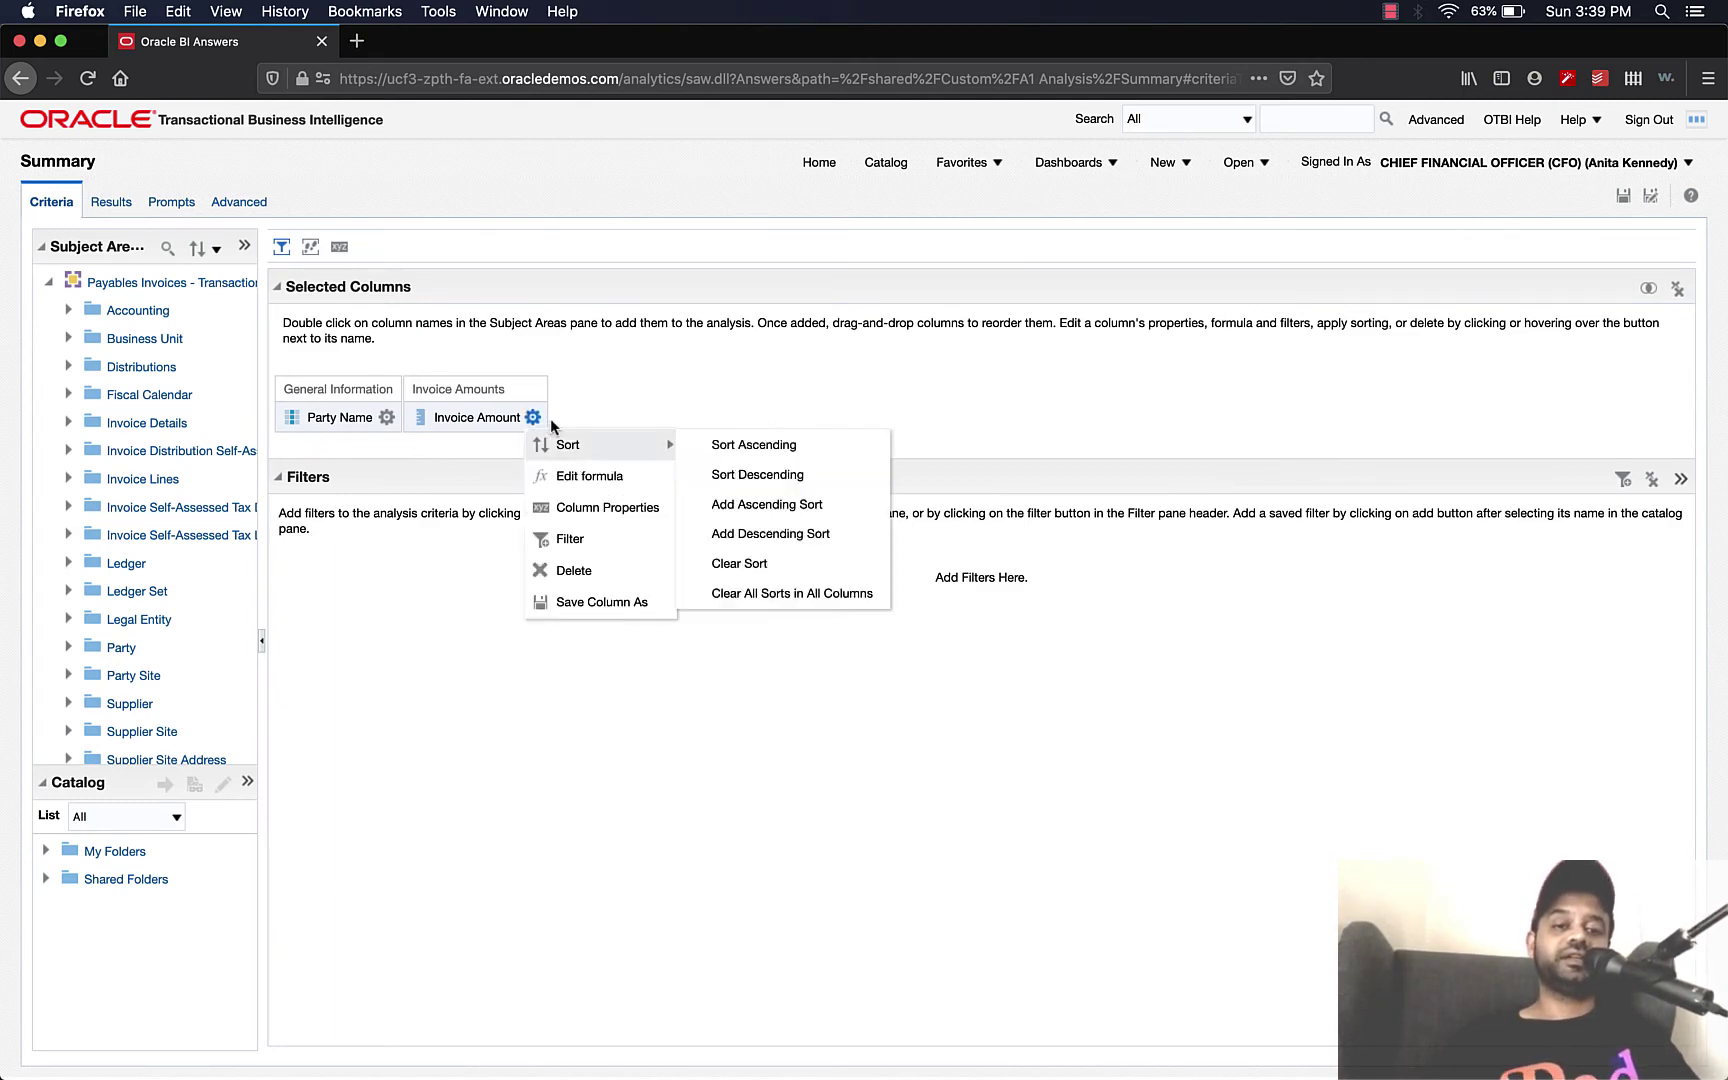
pyautogui.click(582, 507)
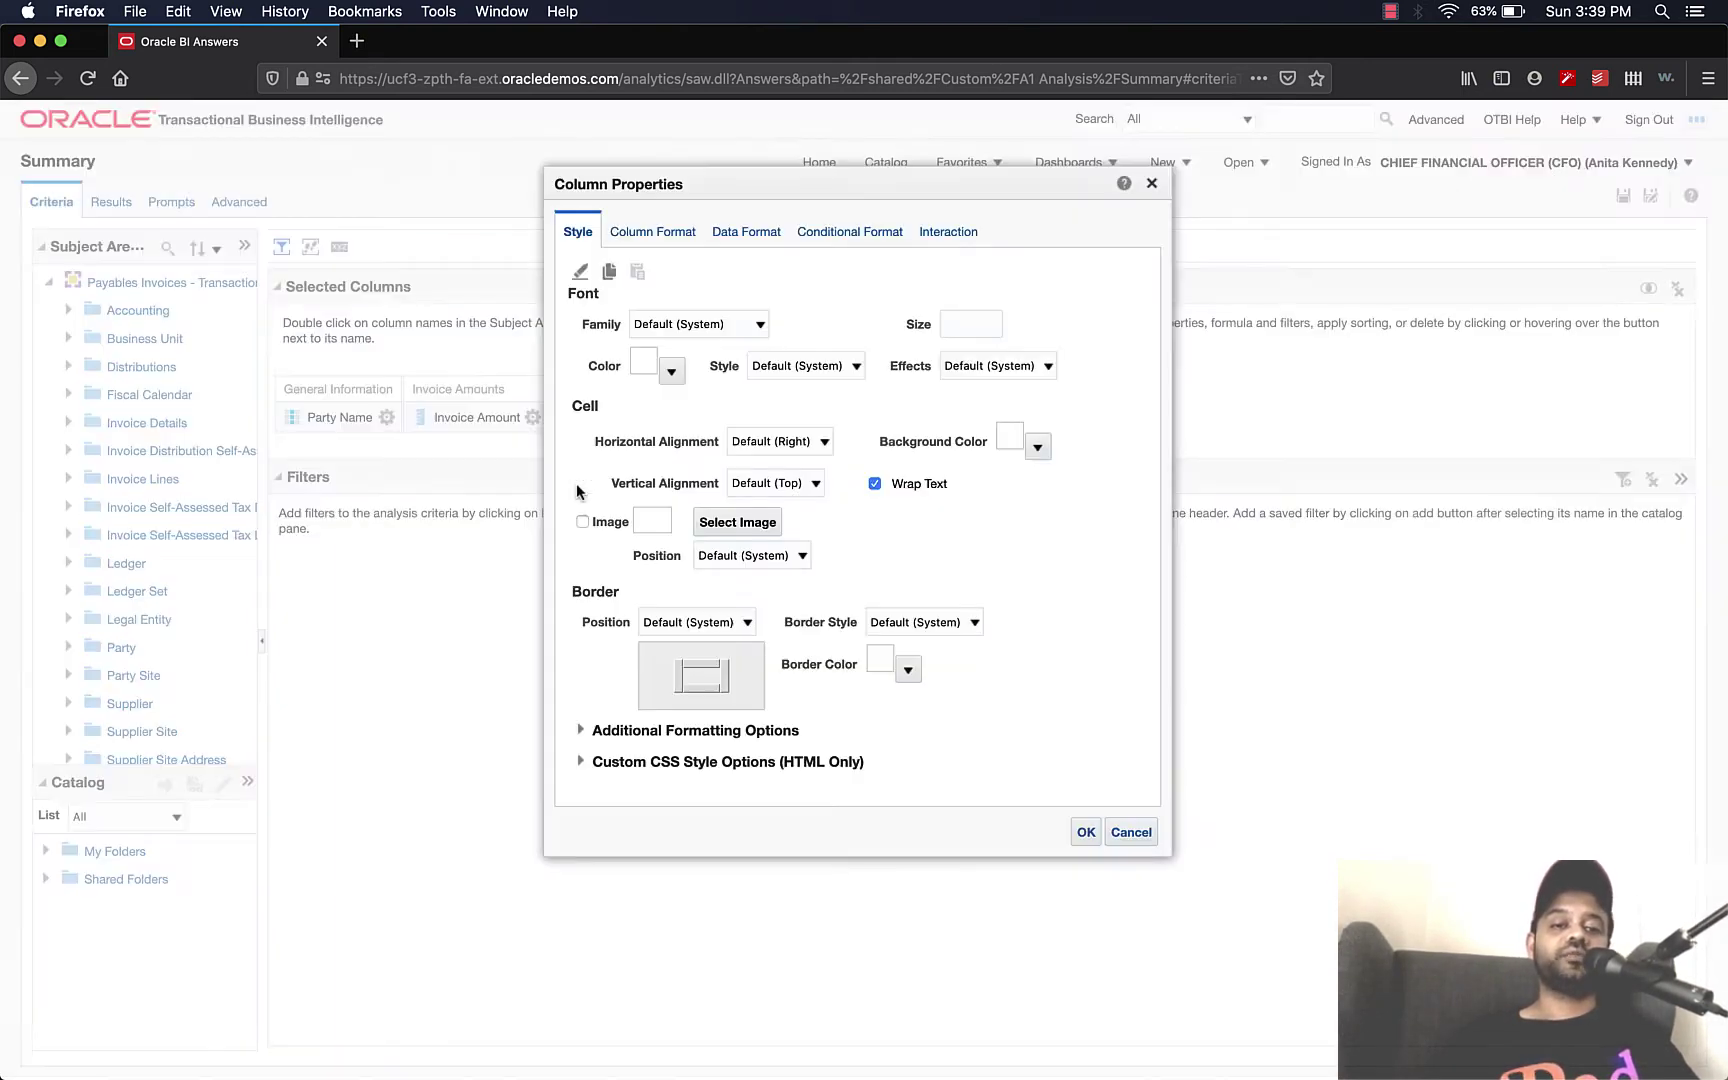
pyautogui.click(922, 231)
pyautogui.click(781, 398)
pyautogui.press('Down')
pyautogui.press('Return')
# - Add a 'View Details' action link using the saved Summary To Detailed action, then save Summary
pyautogui.click(734, 490)
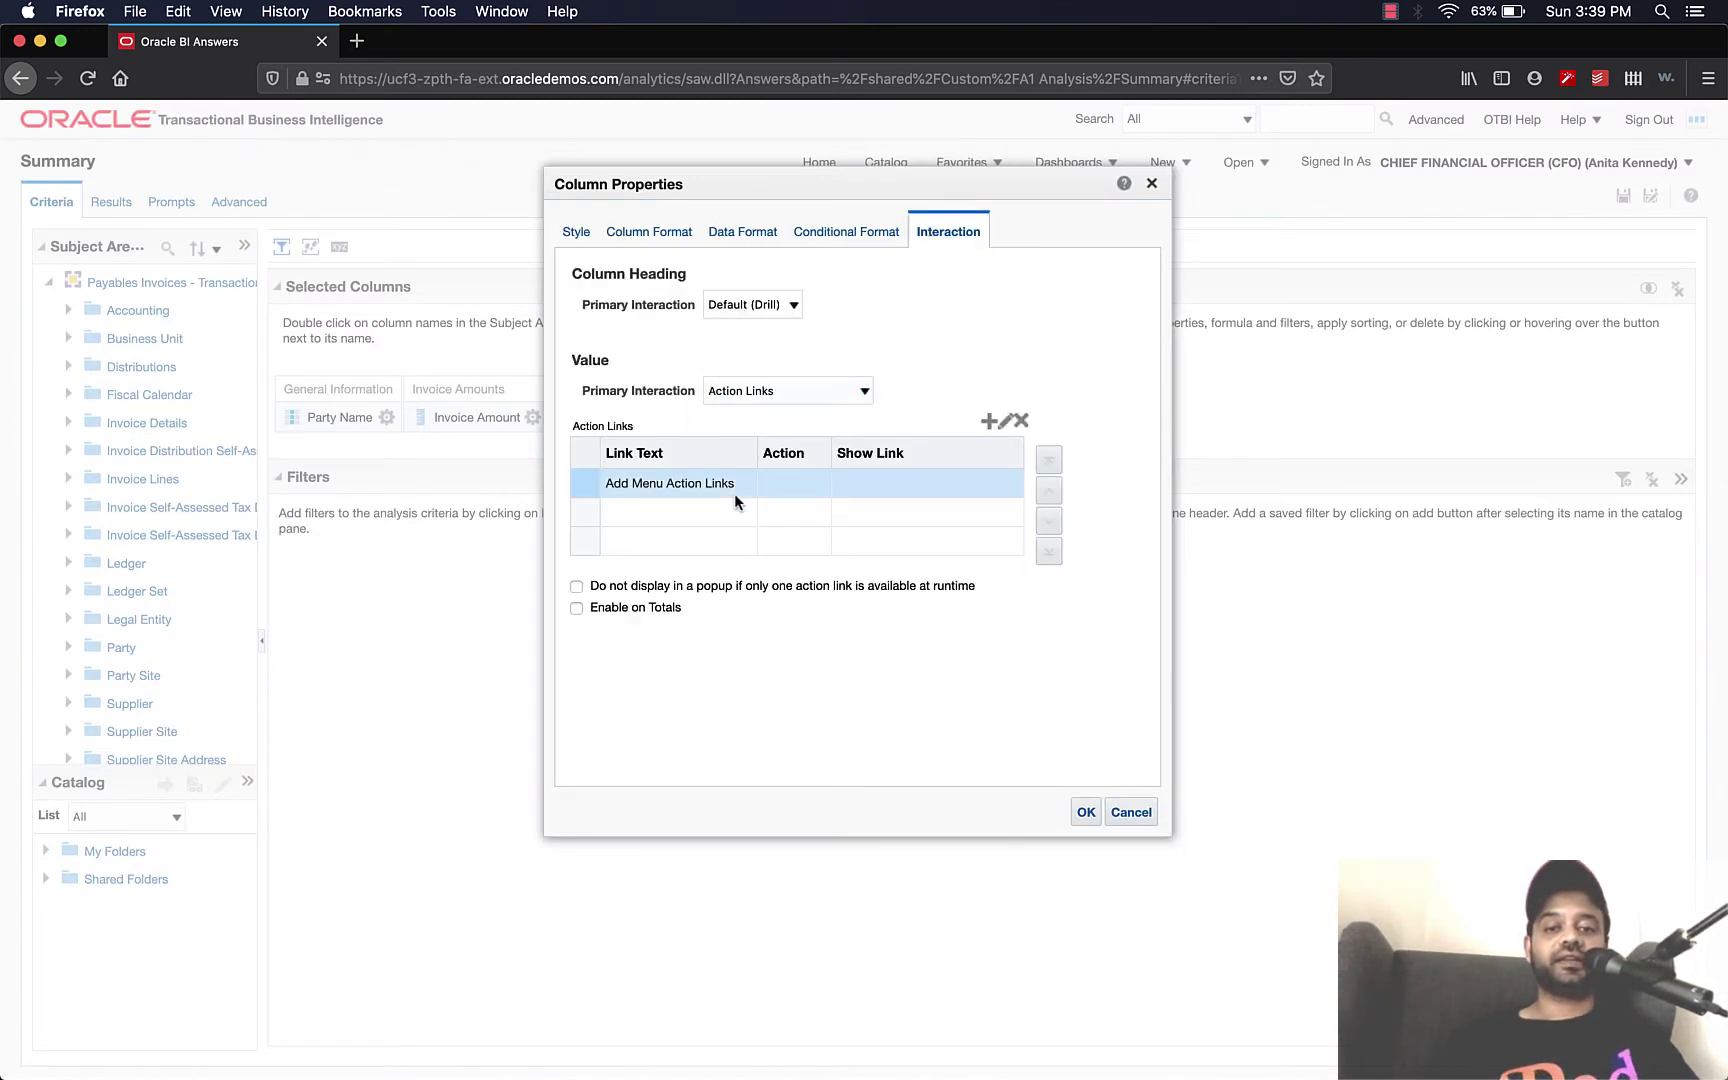
pyautogui.click(988, 421)
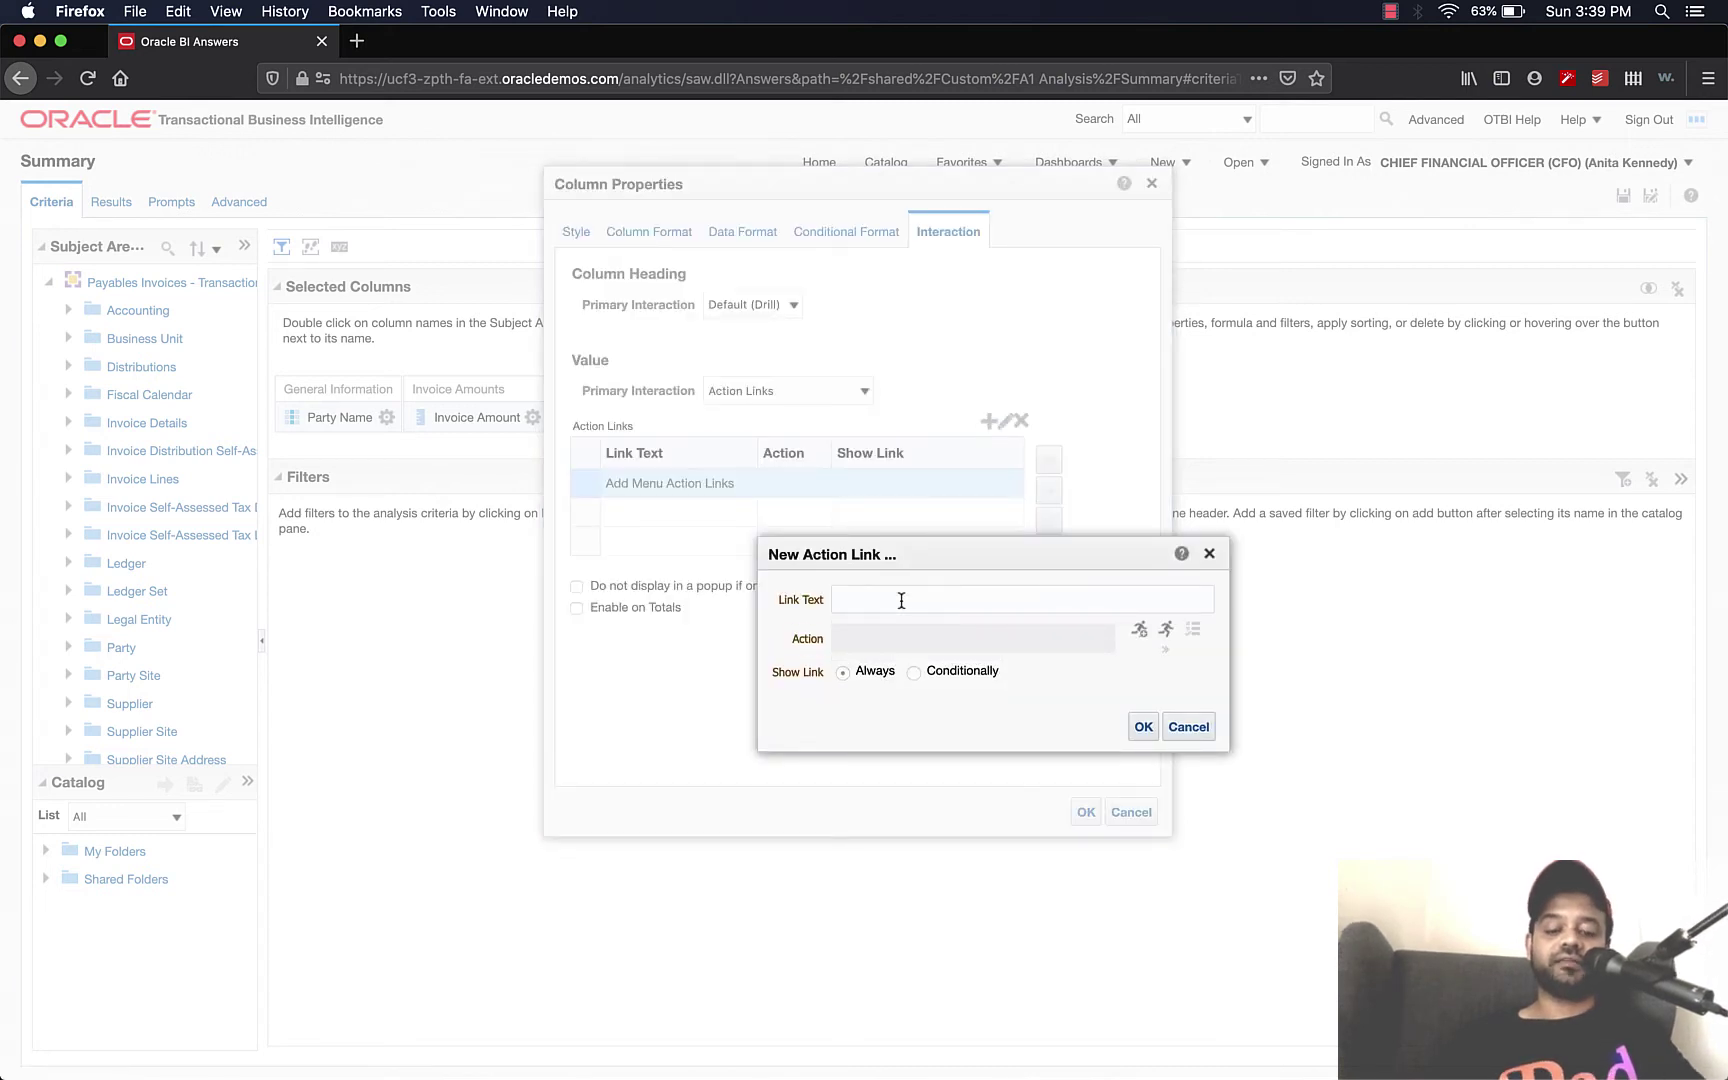
pyautogui.write('View')
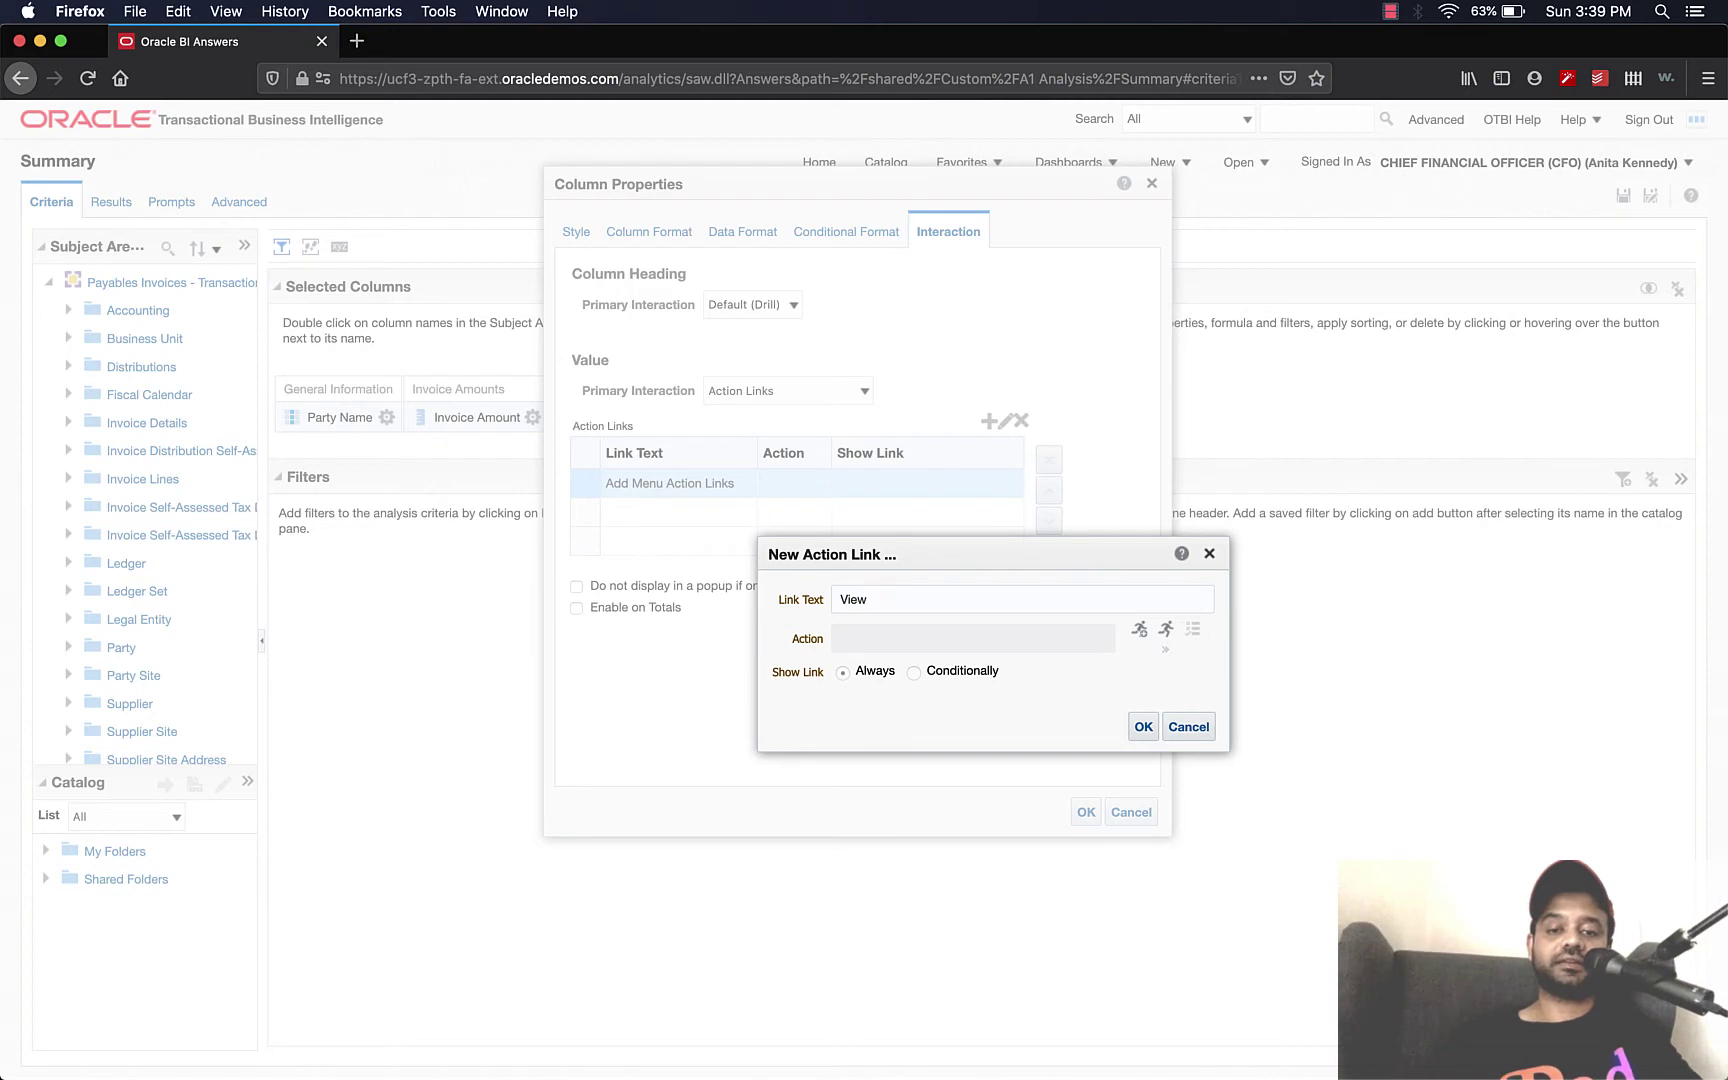
pyautogui.write(' Details')
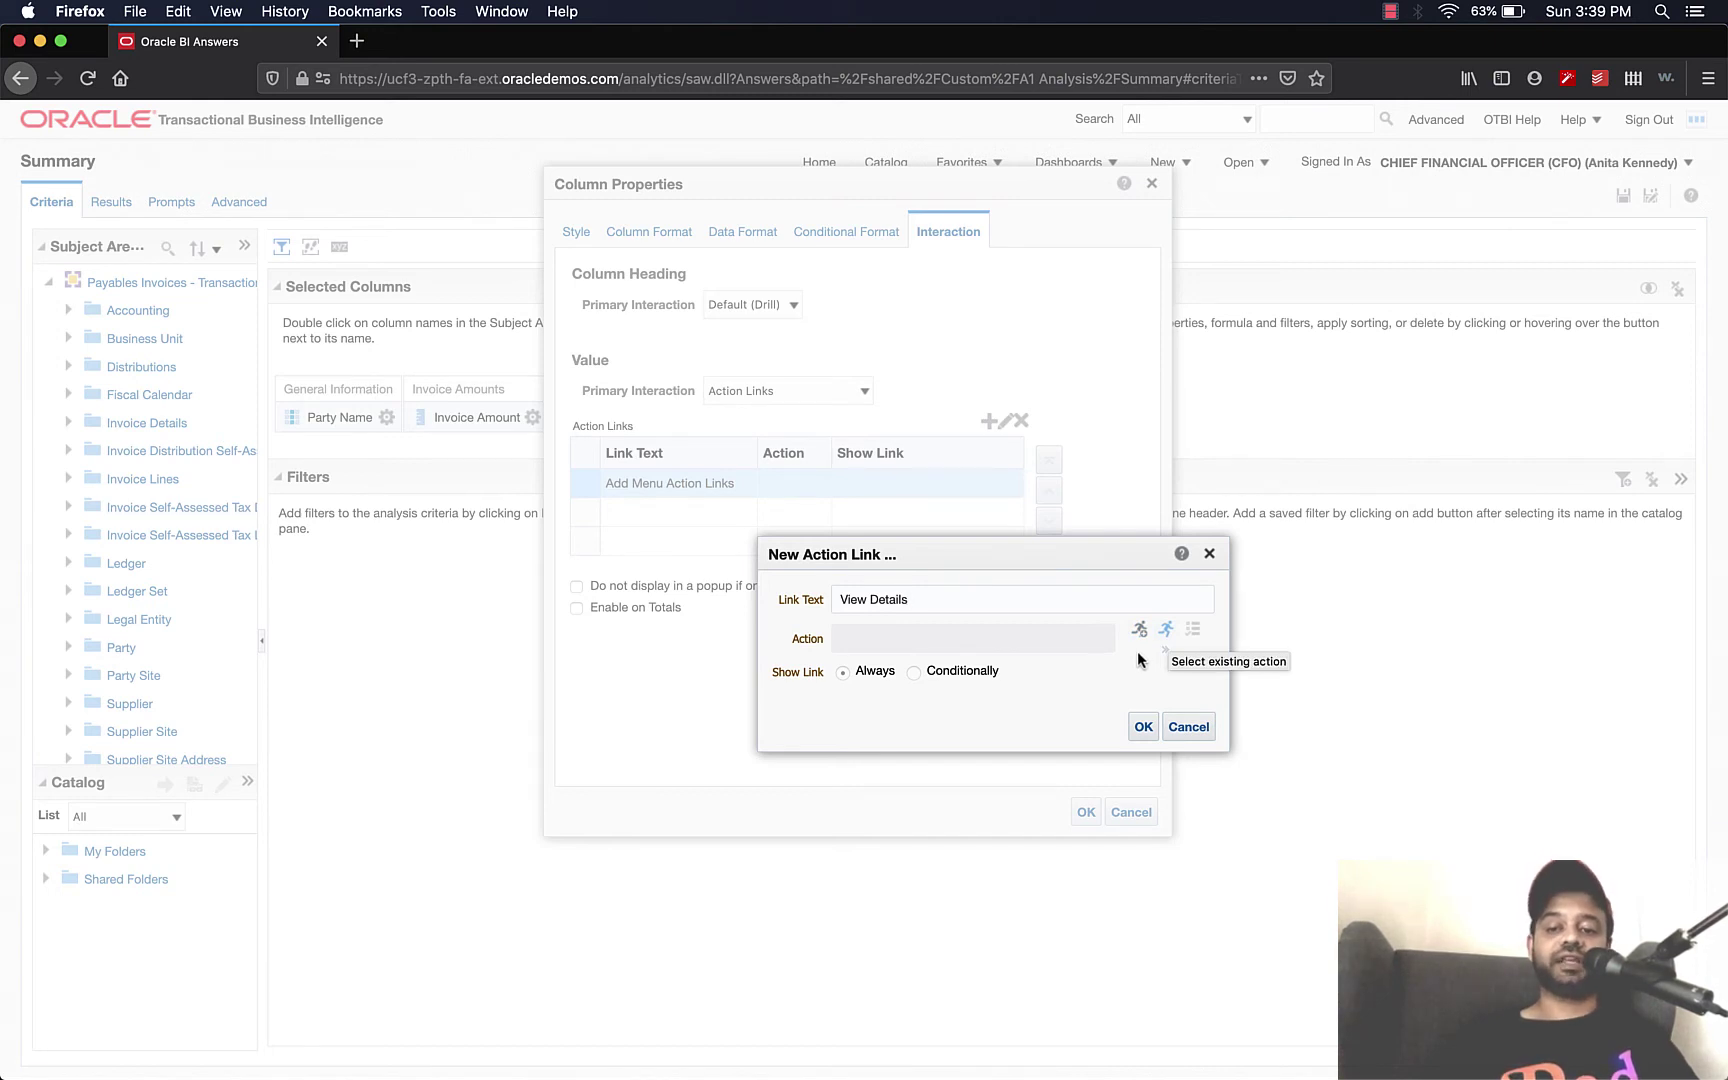
pyautogui.click(1166, 628)
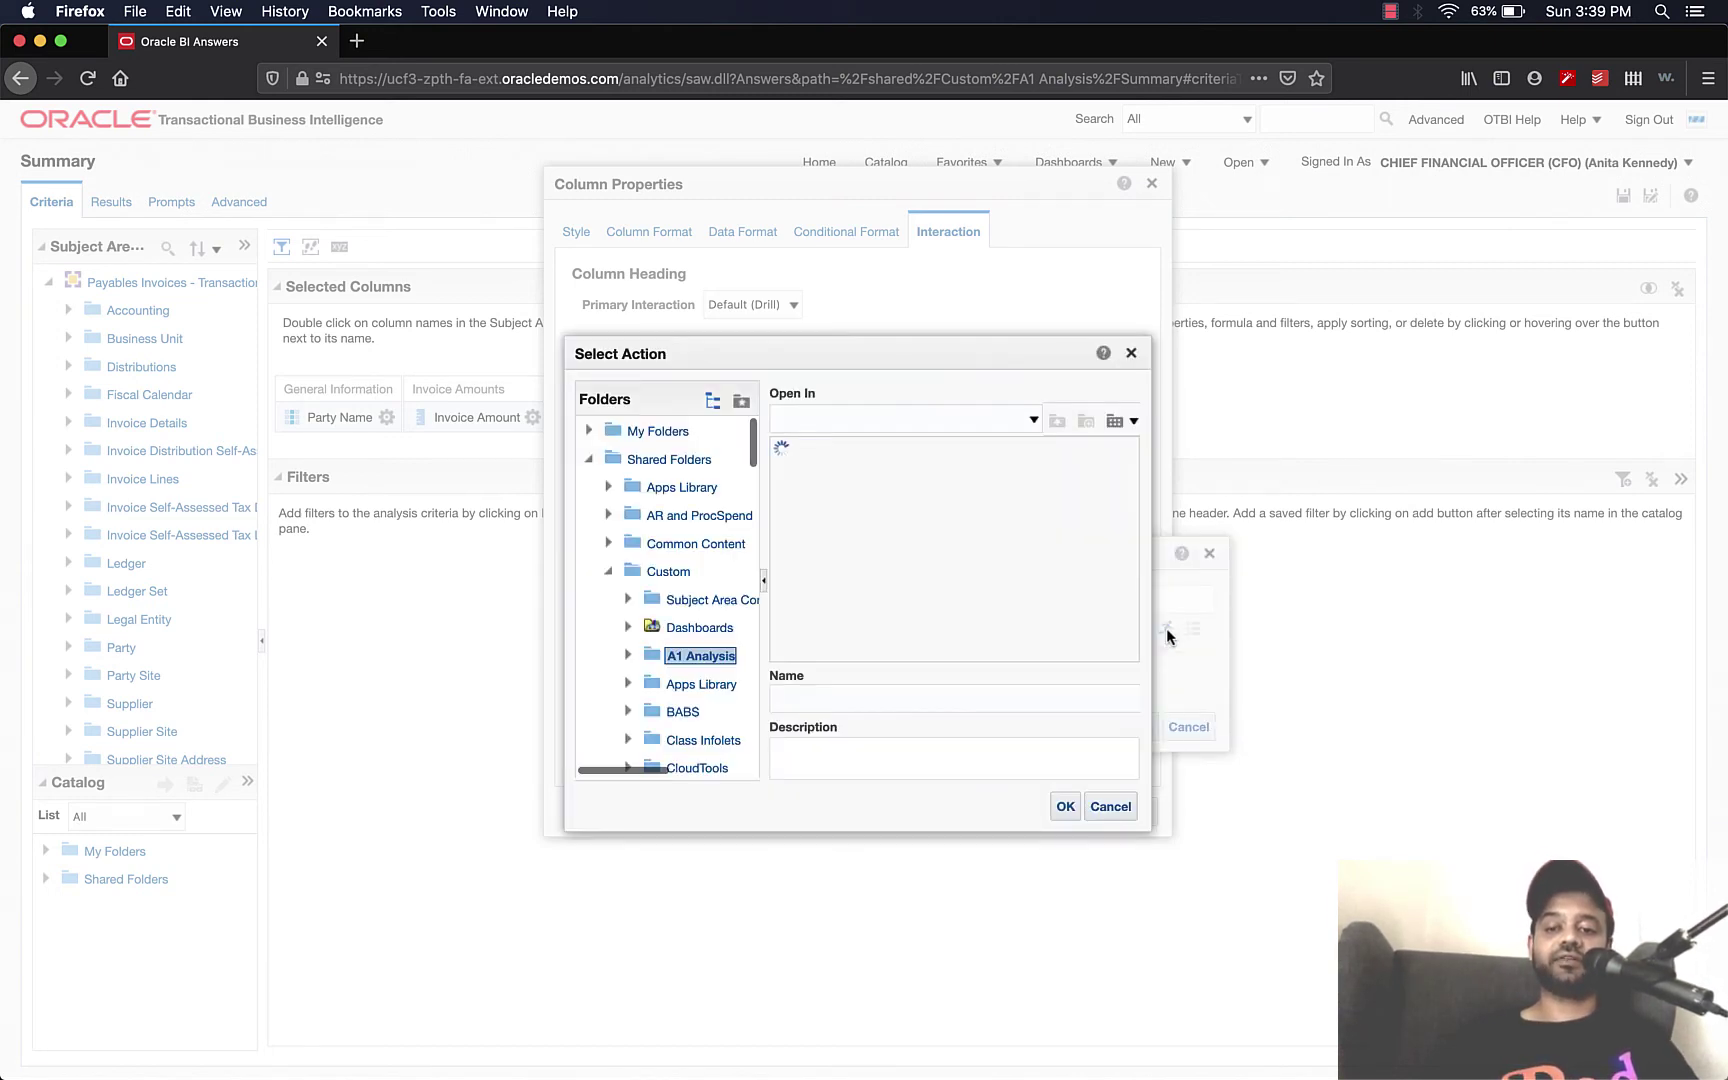
pyautogui.click(661, 432)
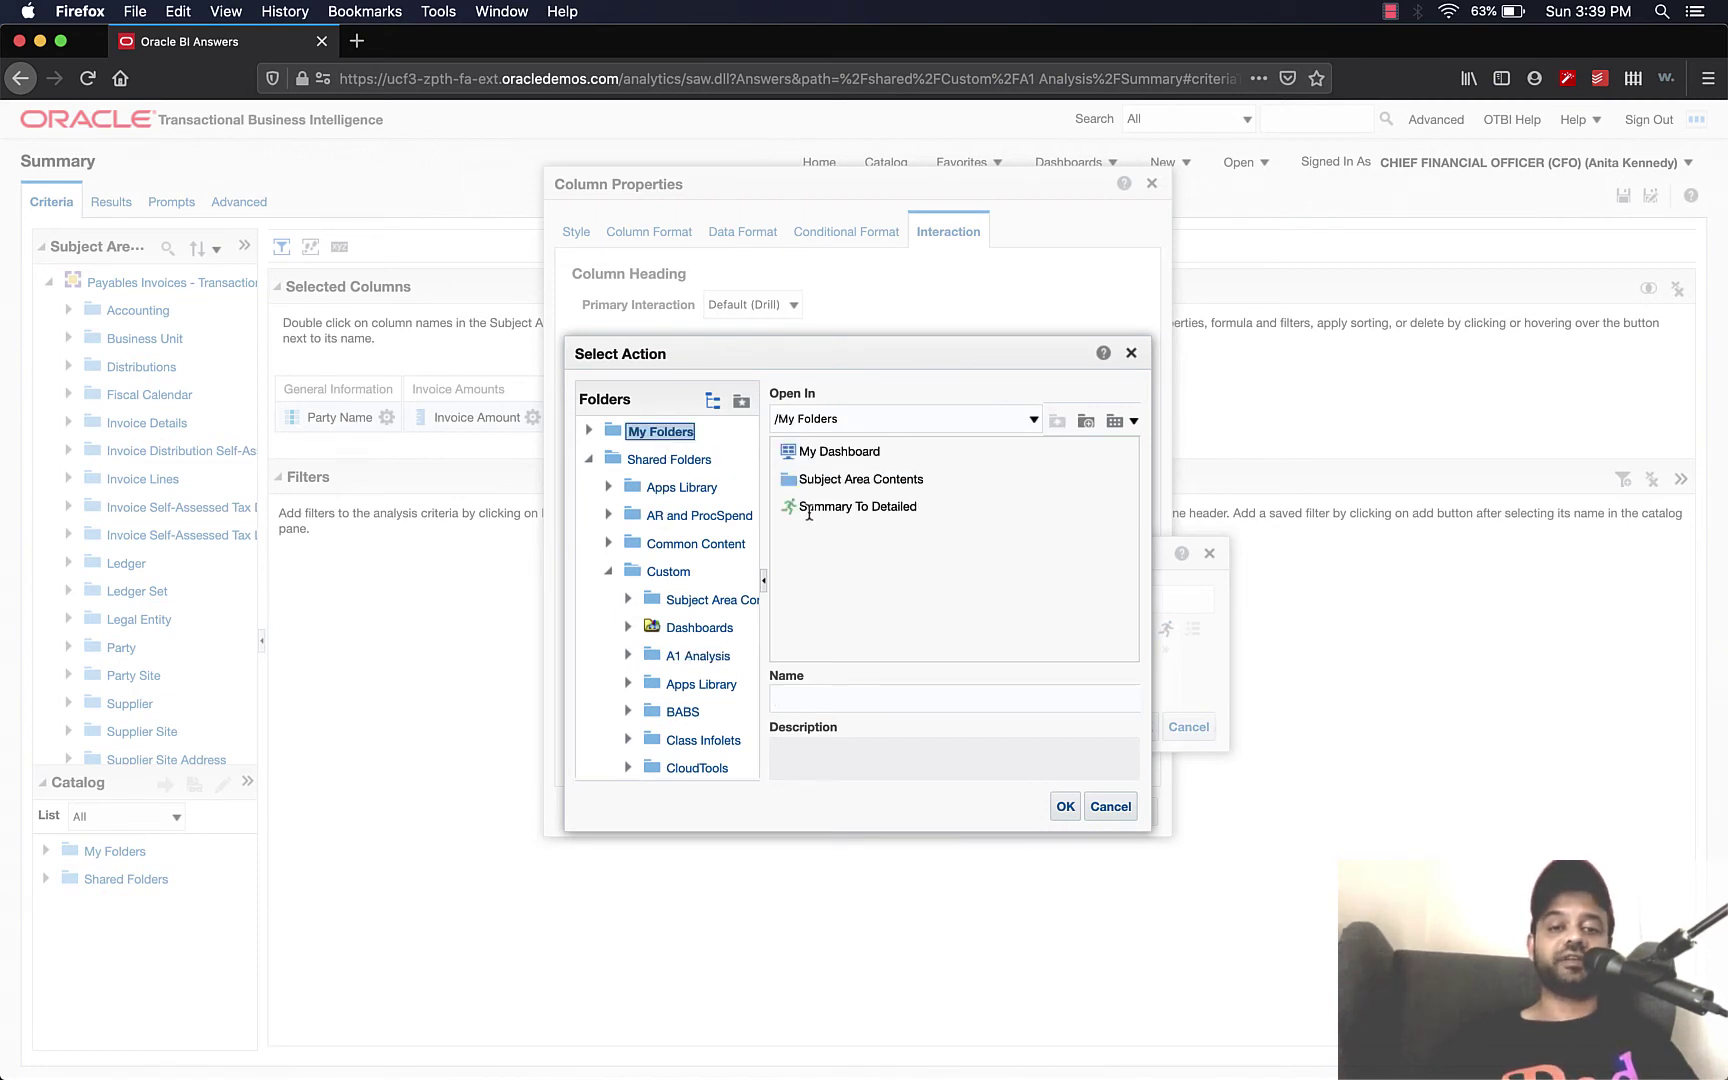
pyautogui.click(853, 508)
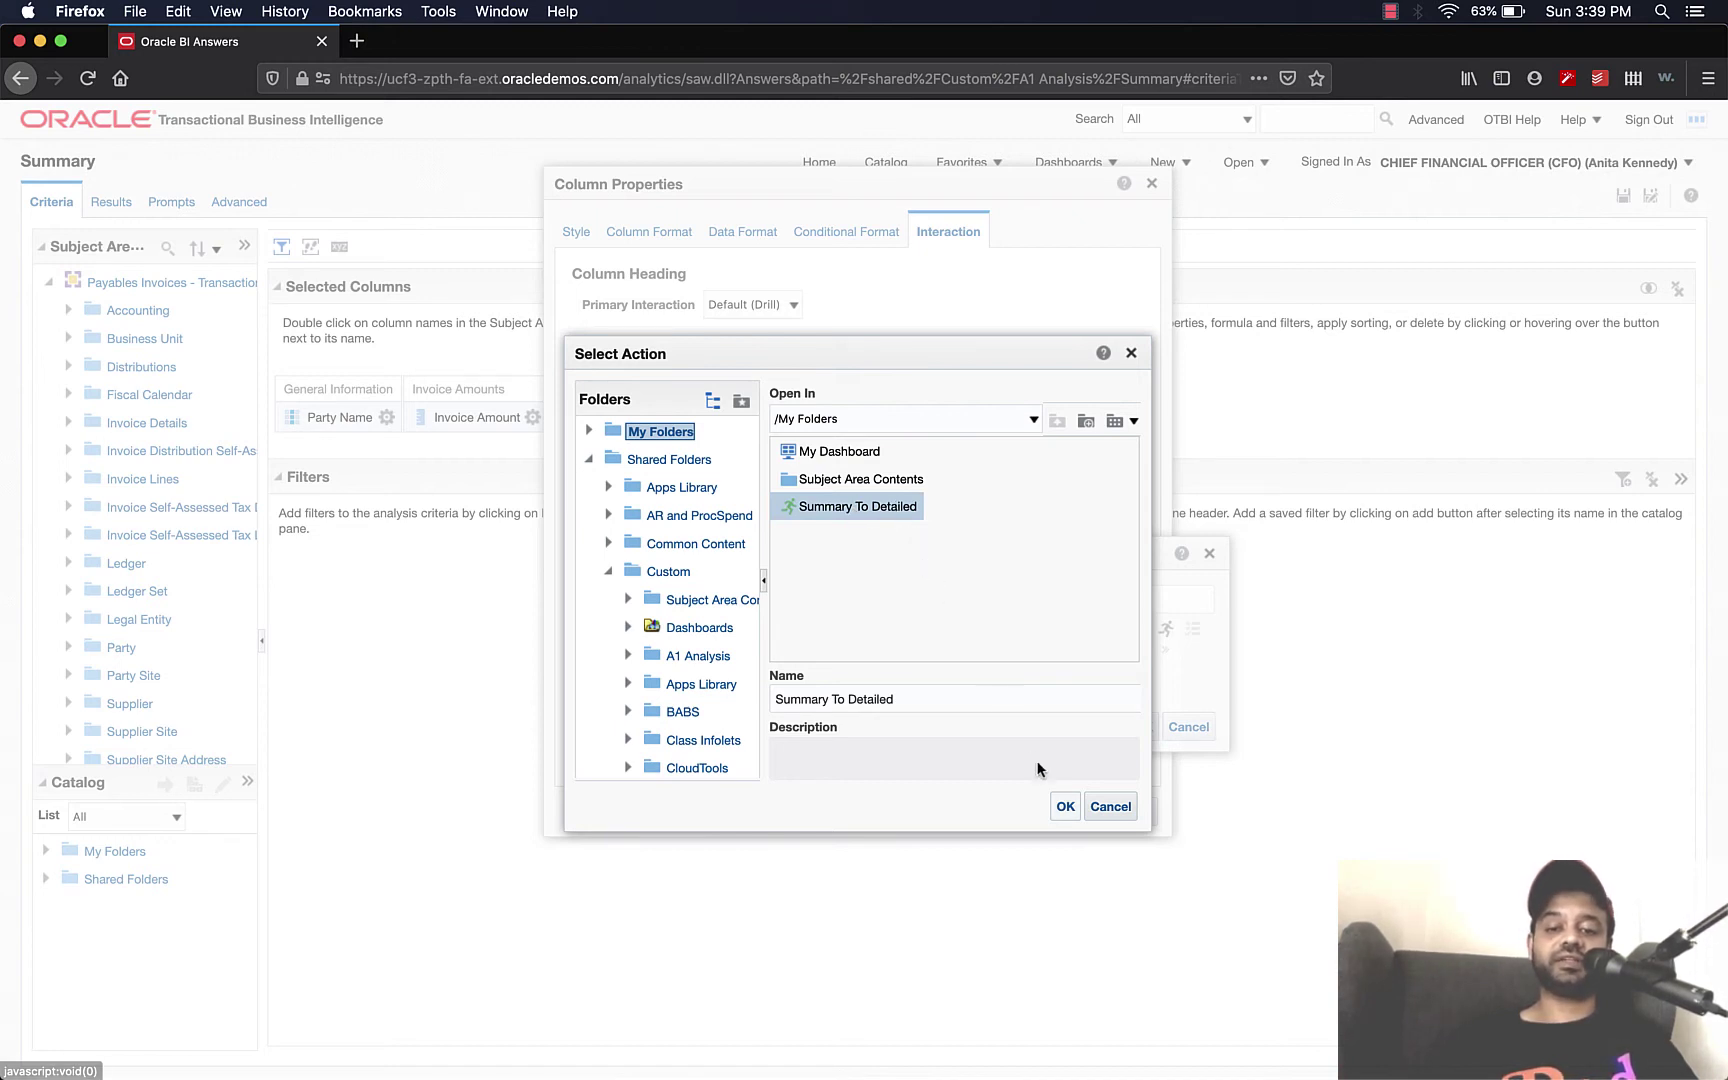
pyautogui.click(1063, 805)
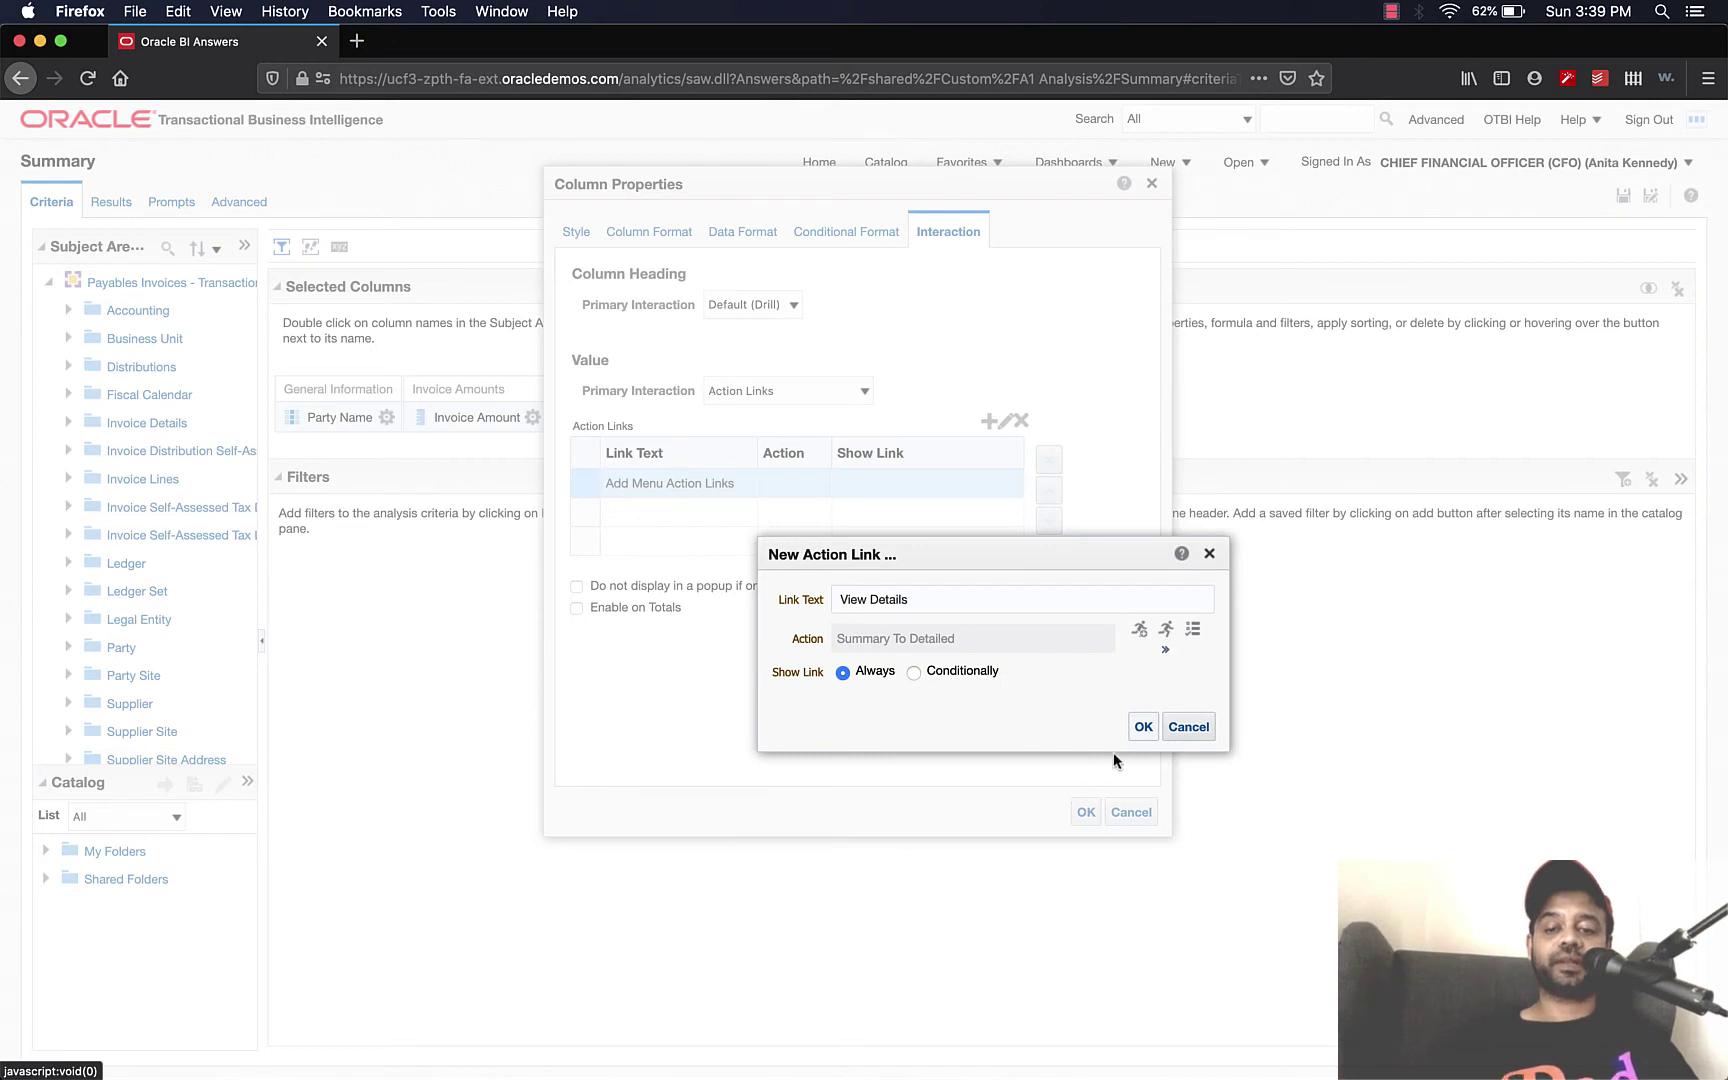
pyautogui.click(1143, 727)
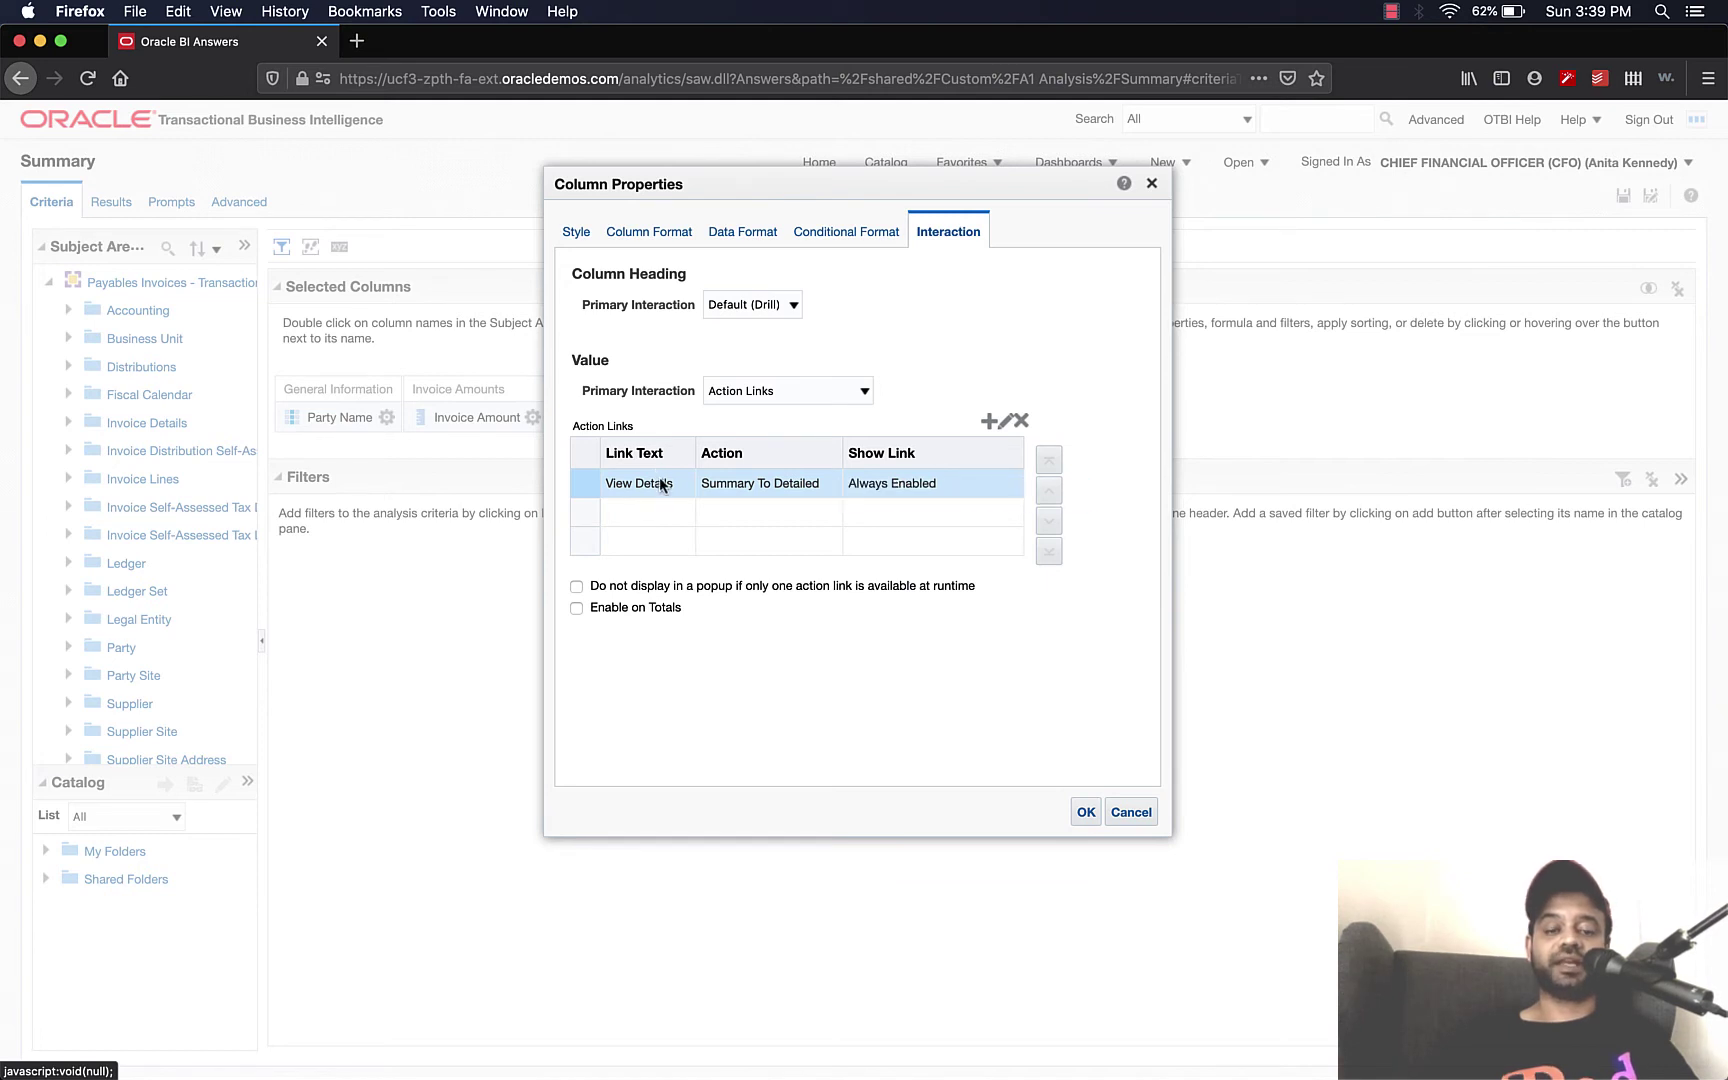
pyautogui.click(1084, 812)
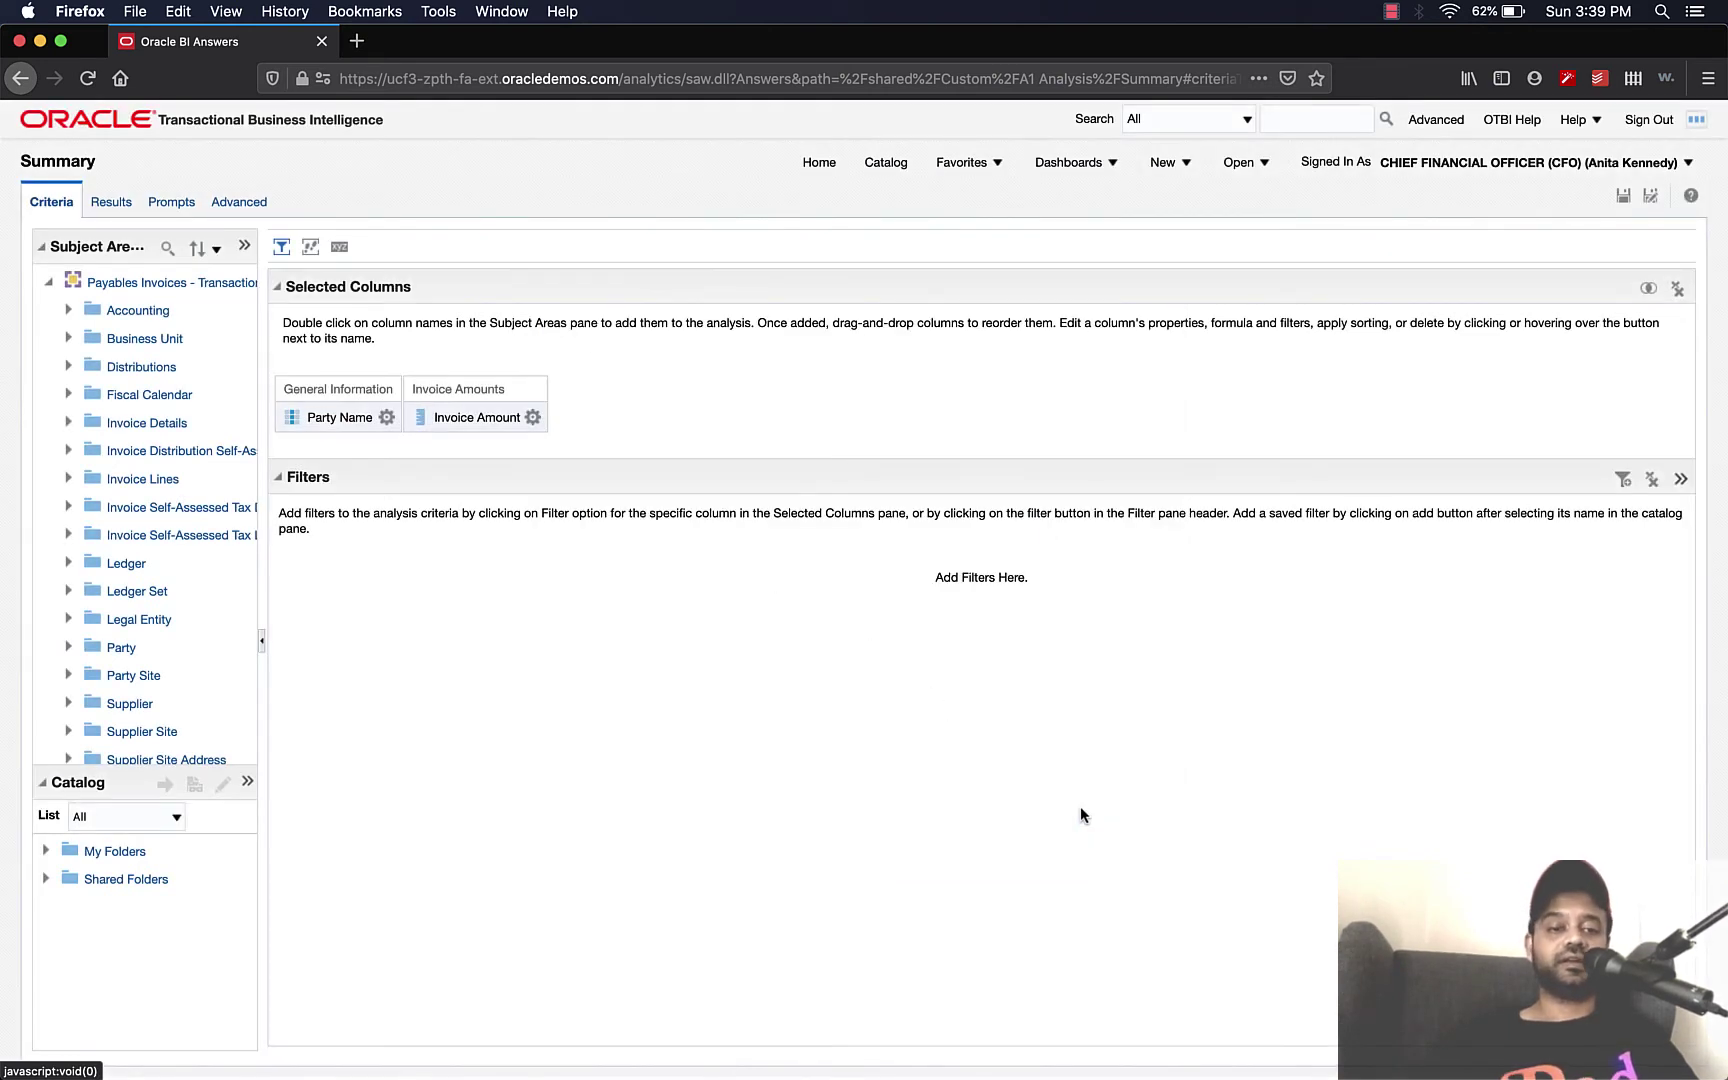
pyautogui.click(1621, 203)
# - Run Summary from A1 Analysis and follow the 12,506 amount's View Details link to Detailed
pyautogui.click(893, 166)
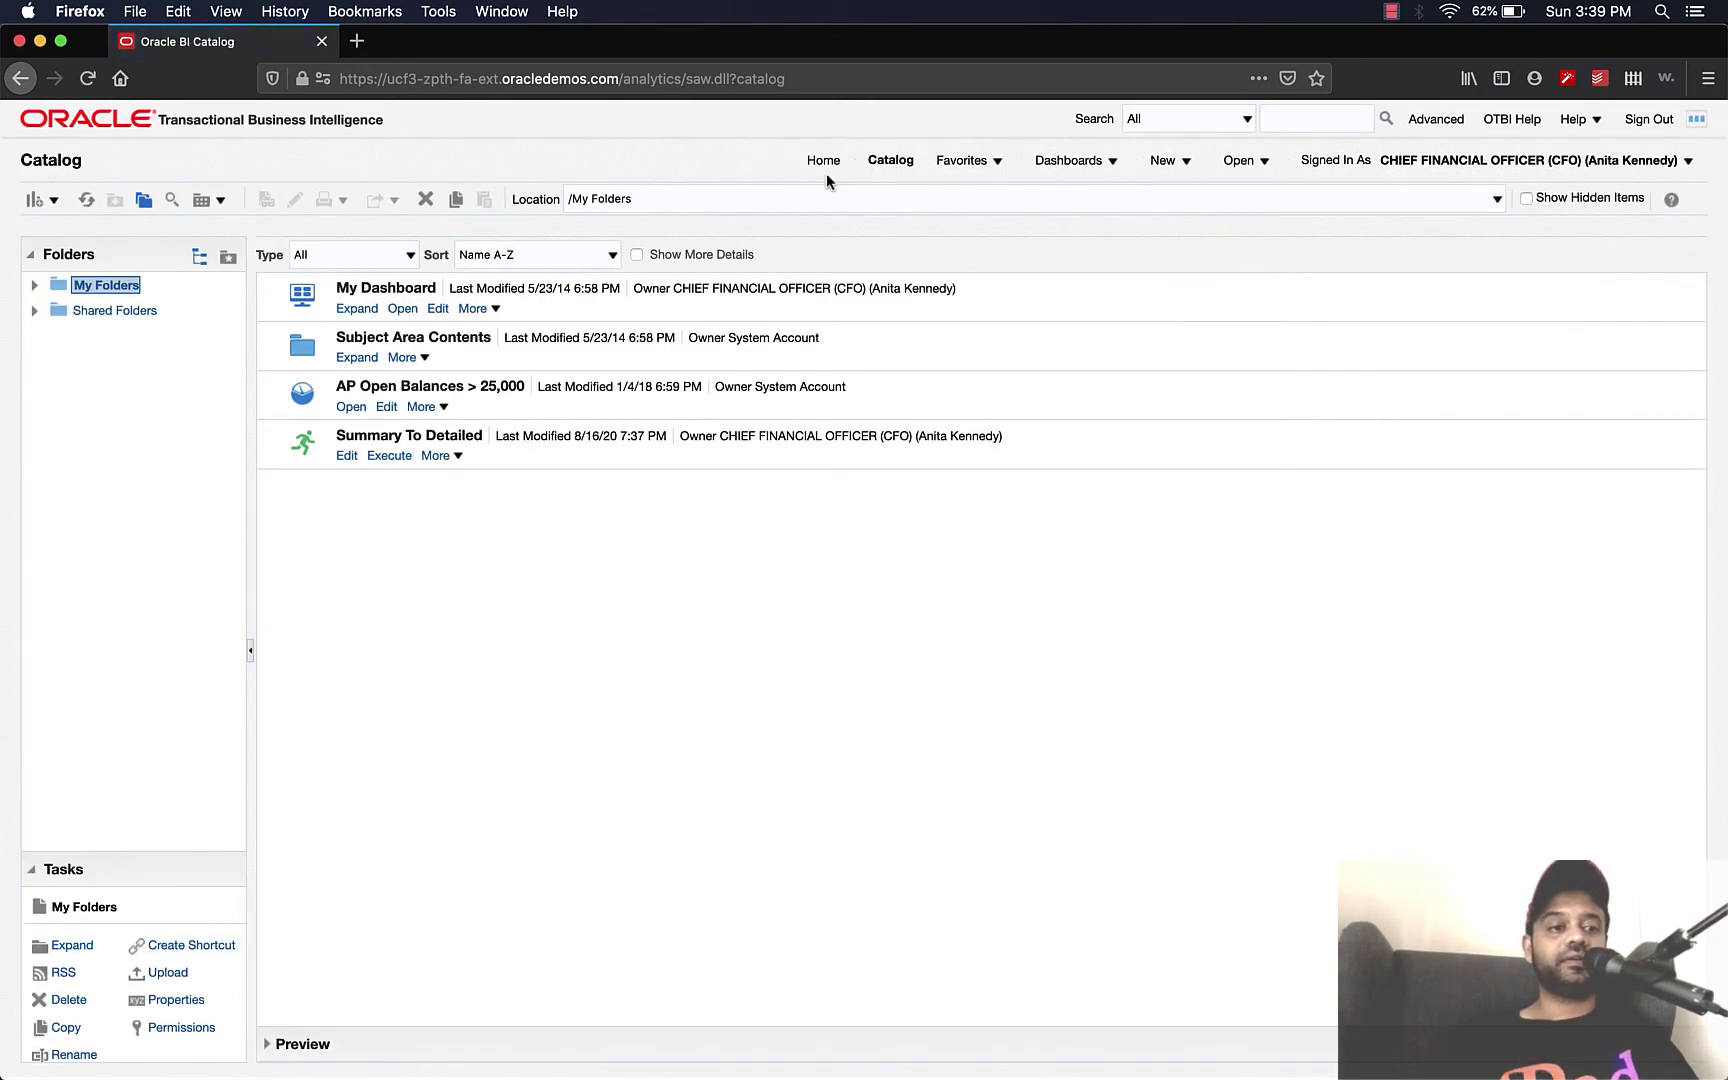
pyautogui.click(34, 310)
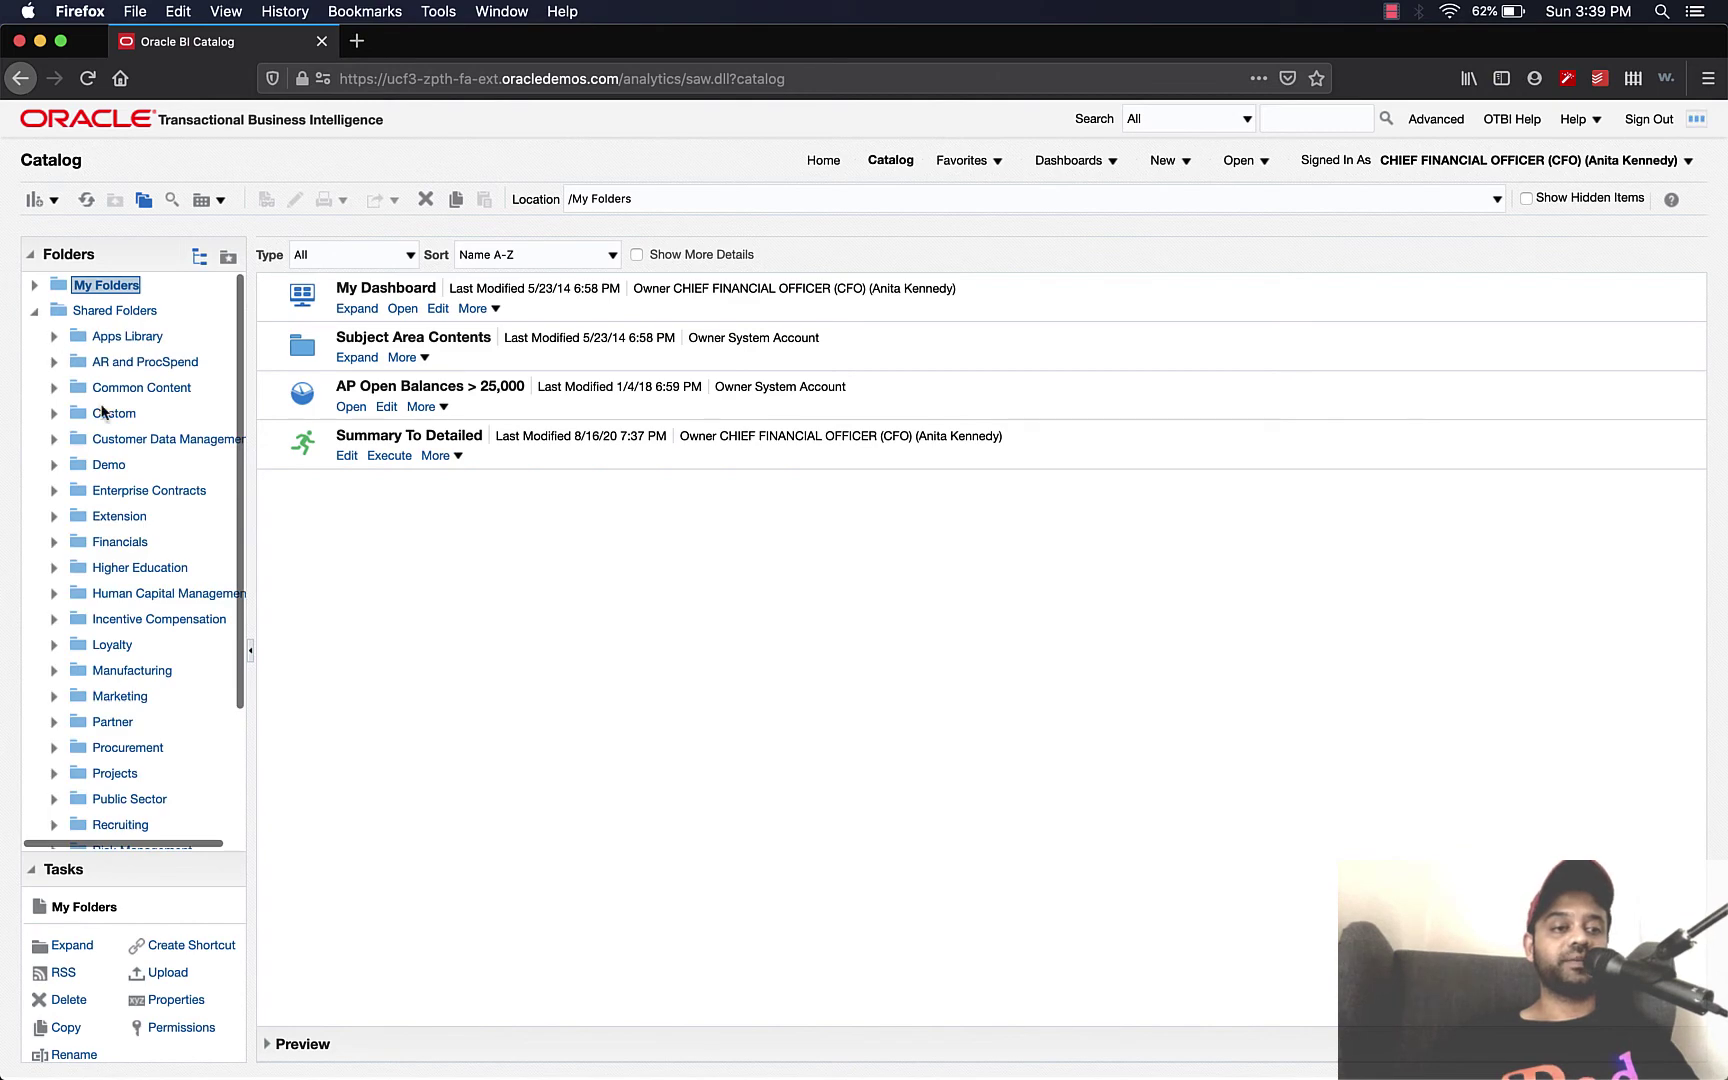
pyautogui.click(104, 412)
pyautogui.click(350, 312)
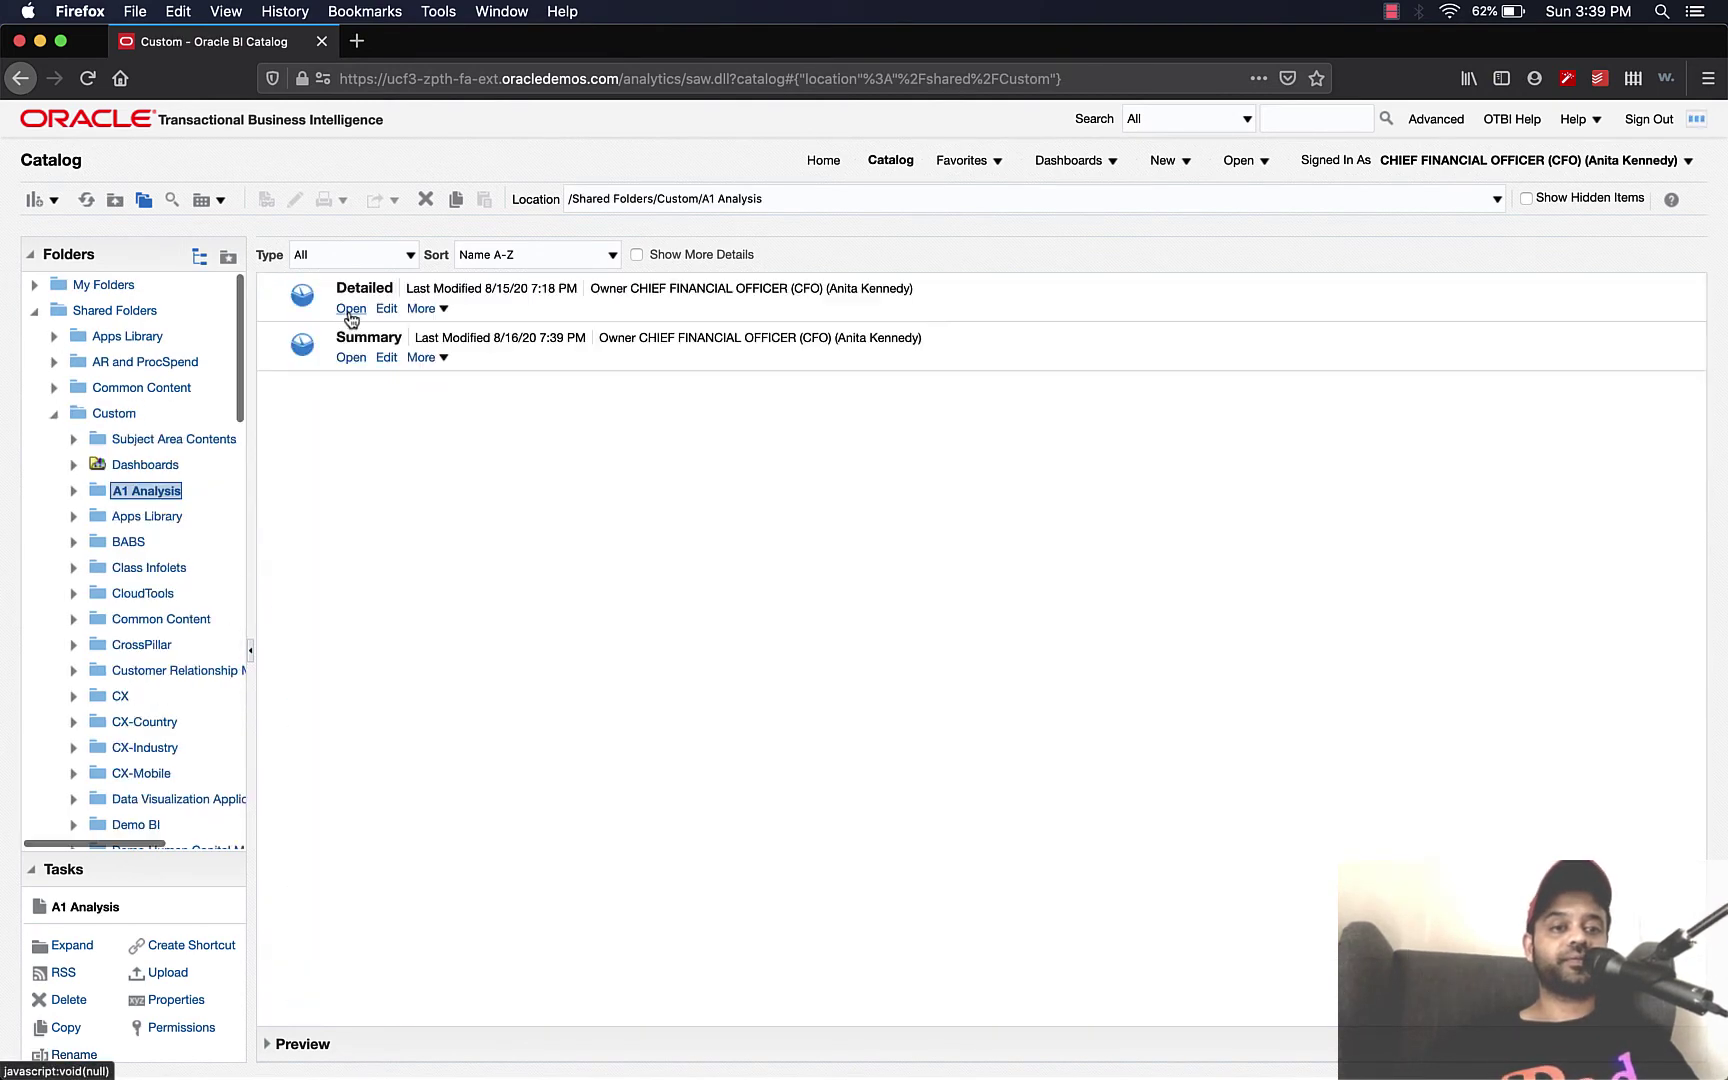
pyautogui.click(352, 358)
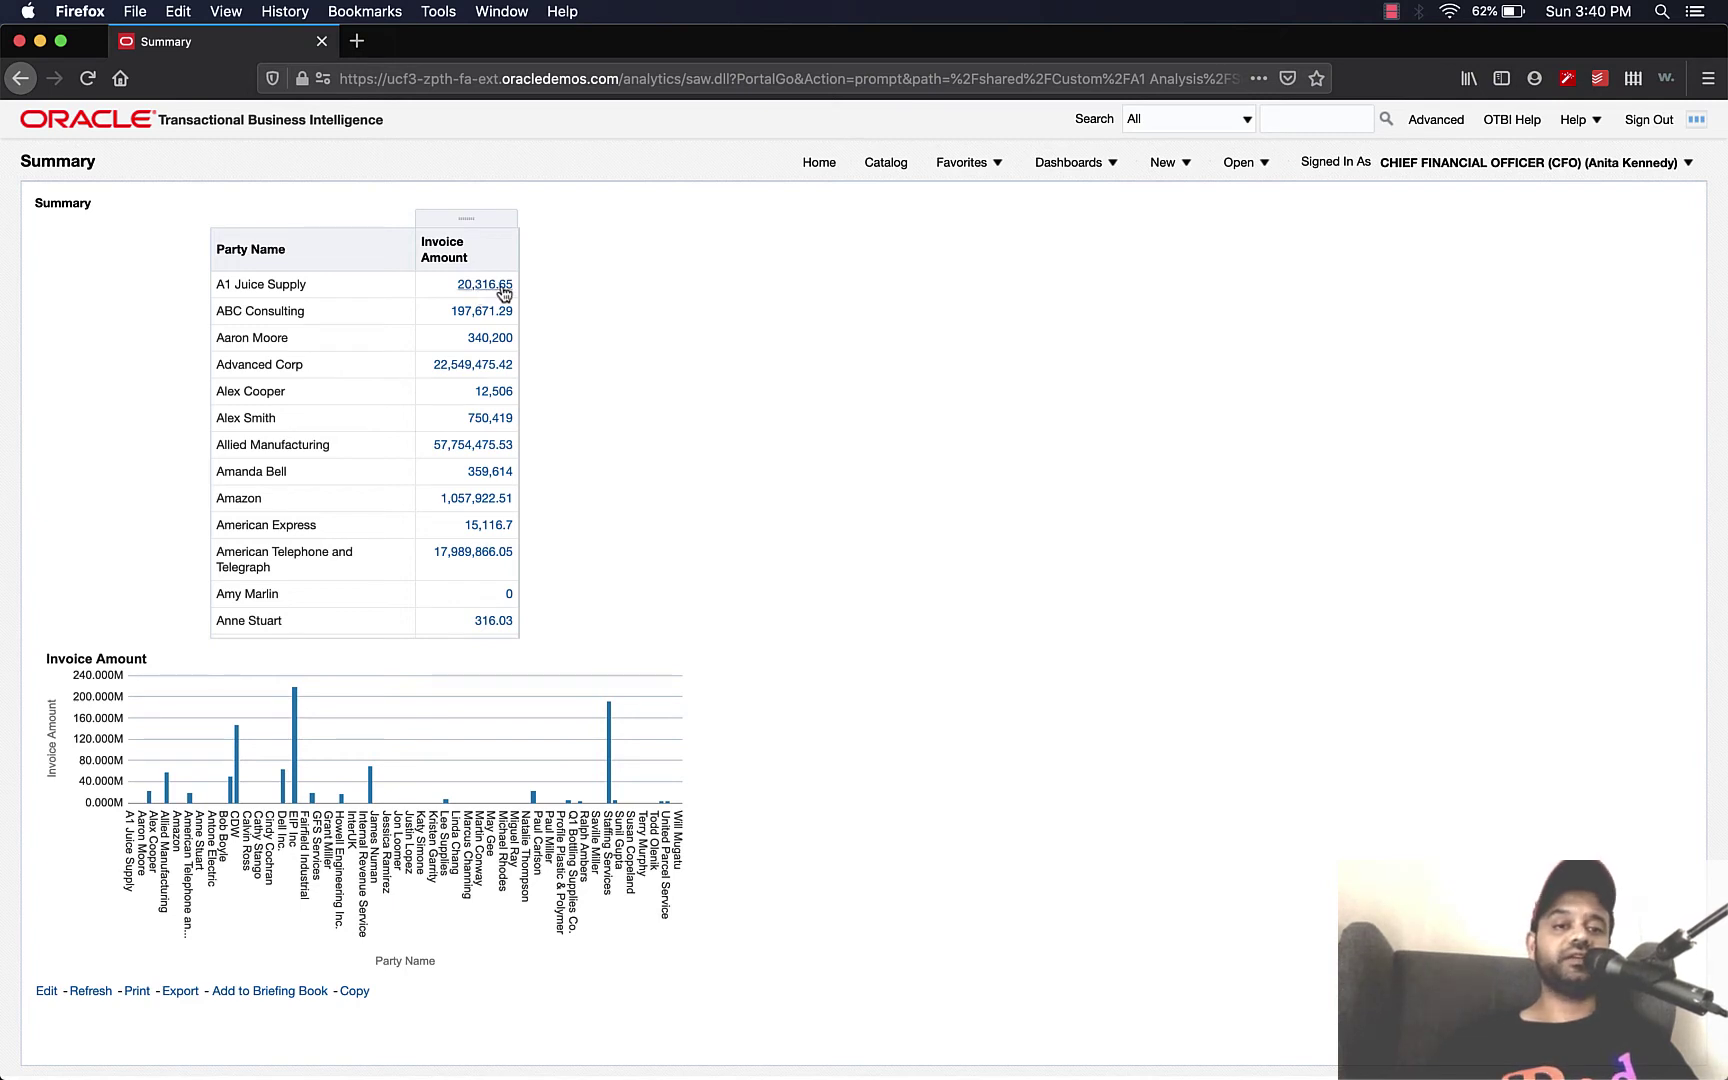
pyautogui.click(494, 392)
pyautogui.click(551, 410)
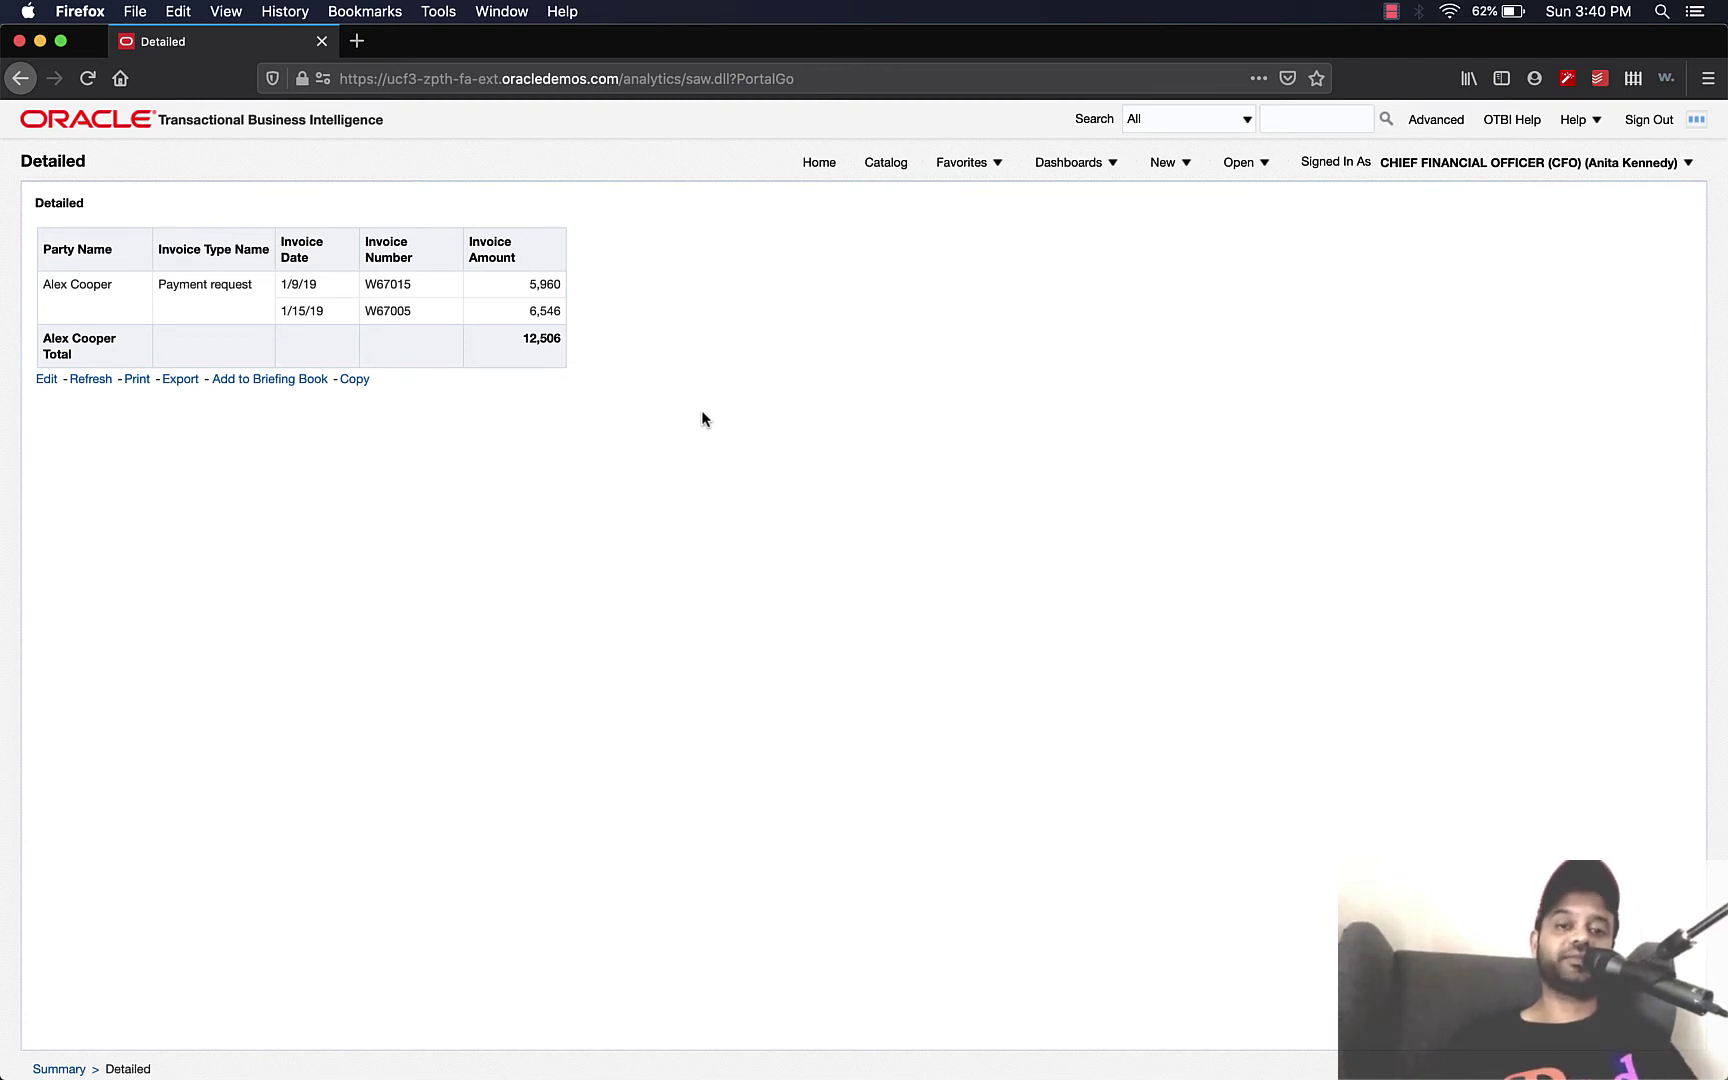
# - Go back through the catalog and reopen Summary in the editor on its Criteria tab
pyautogui.click(47, 383)
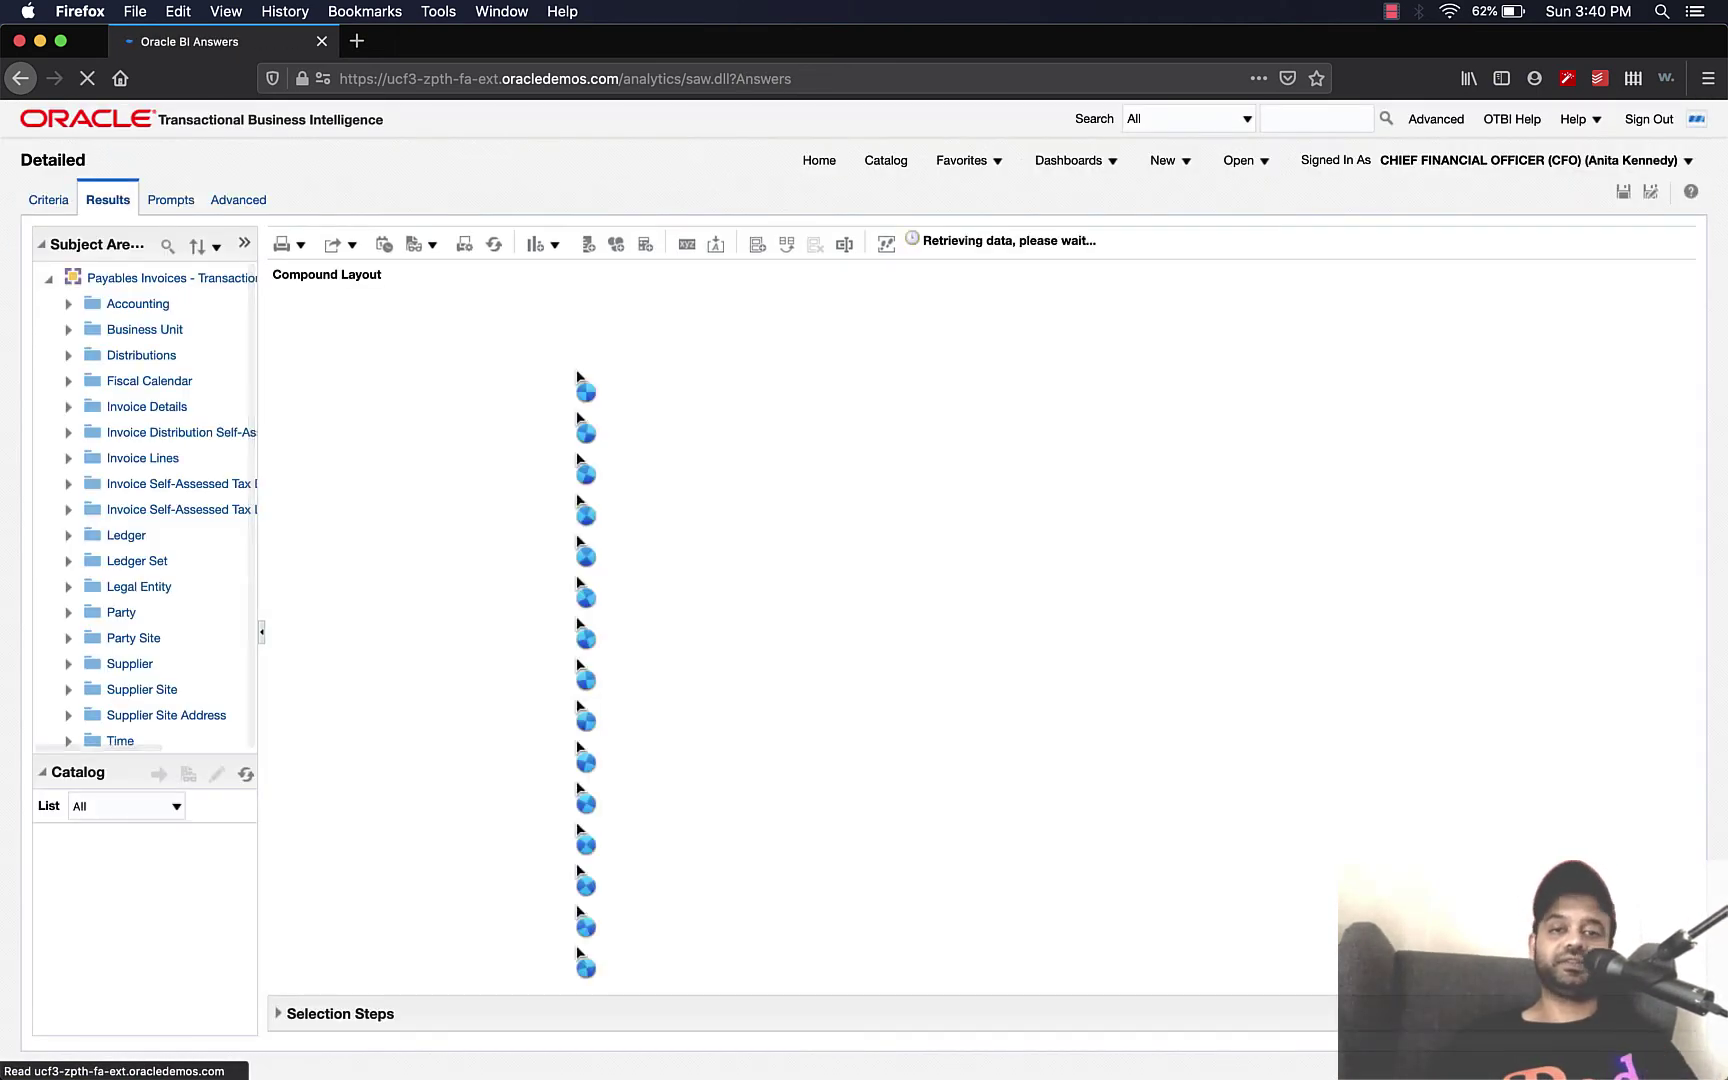
pyautogui.click(884, 162)
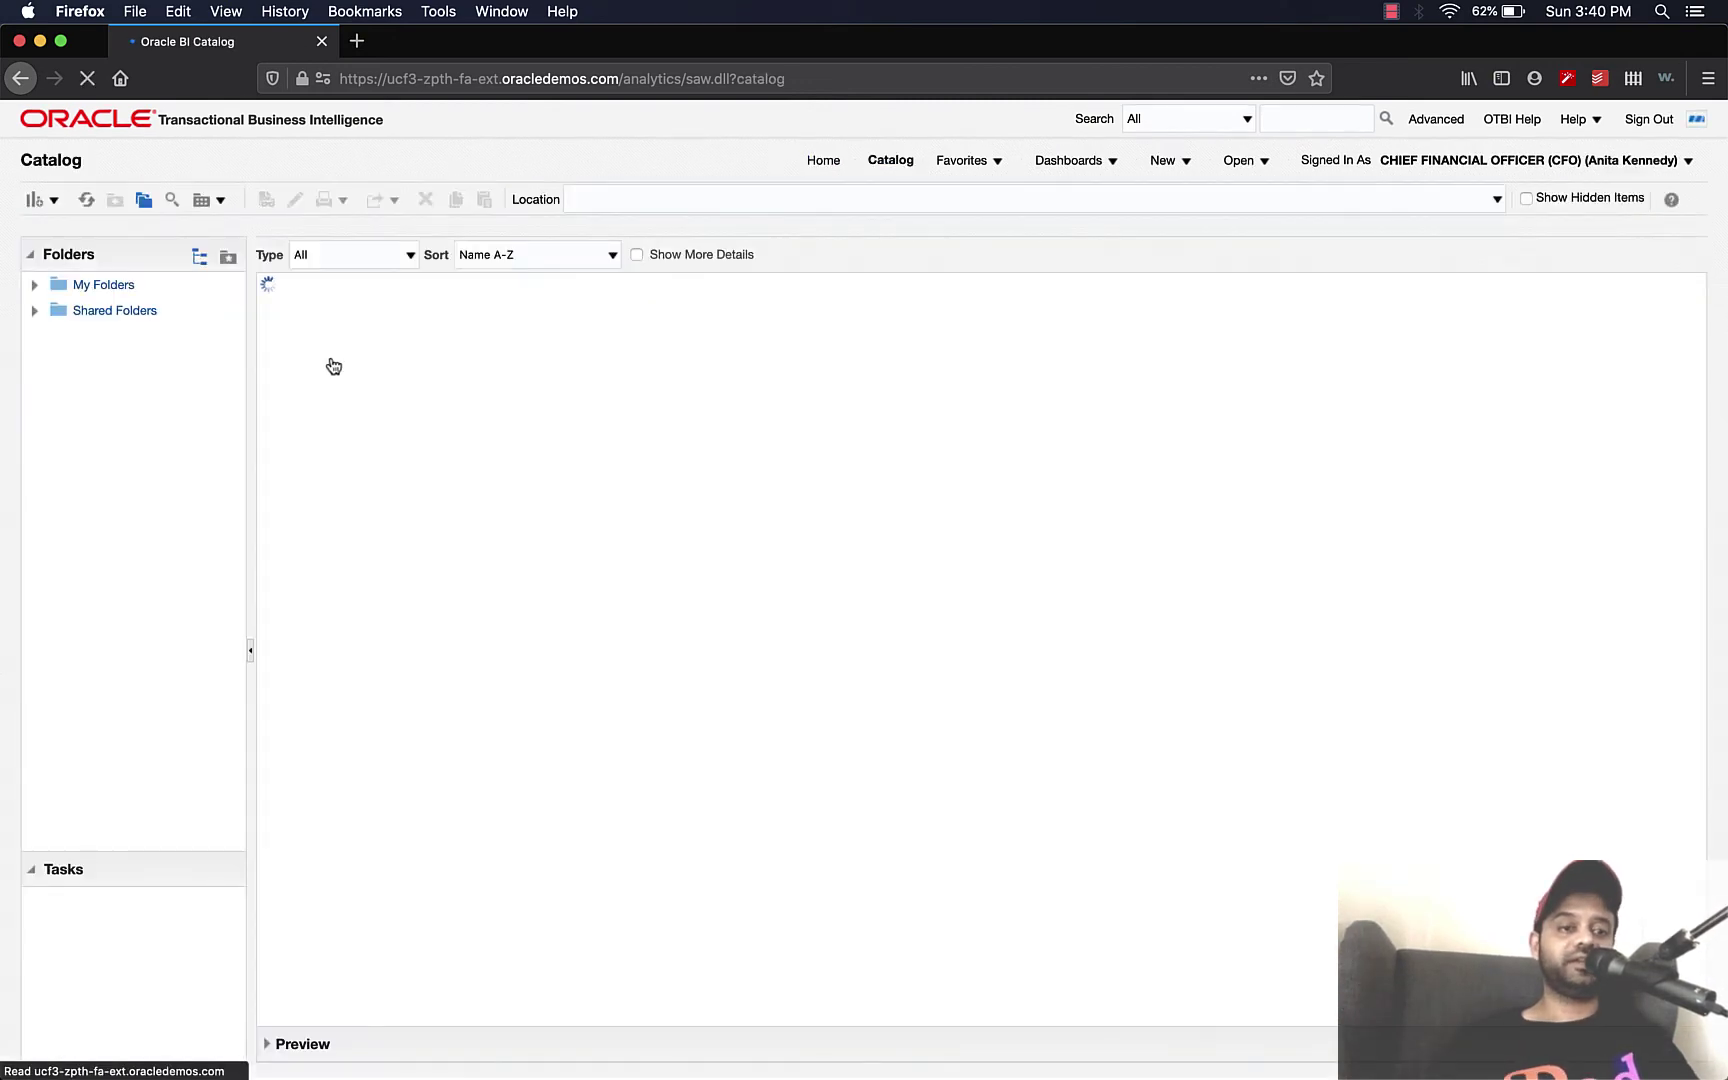
pyautogui.click(386, 359)
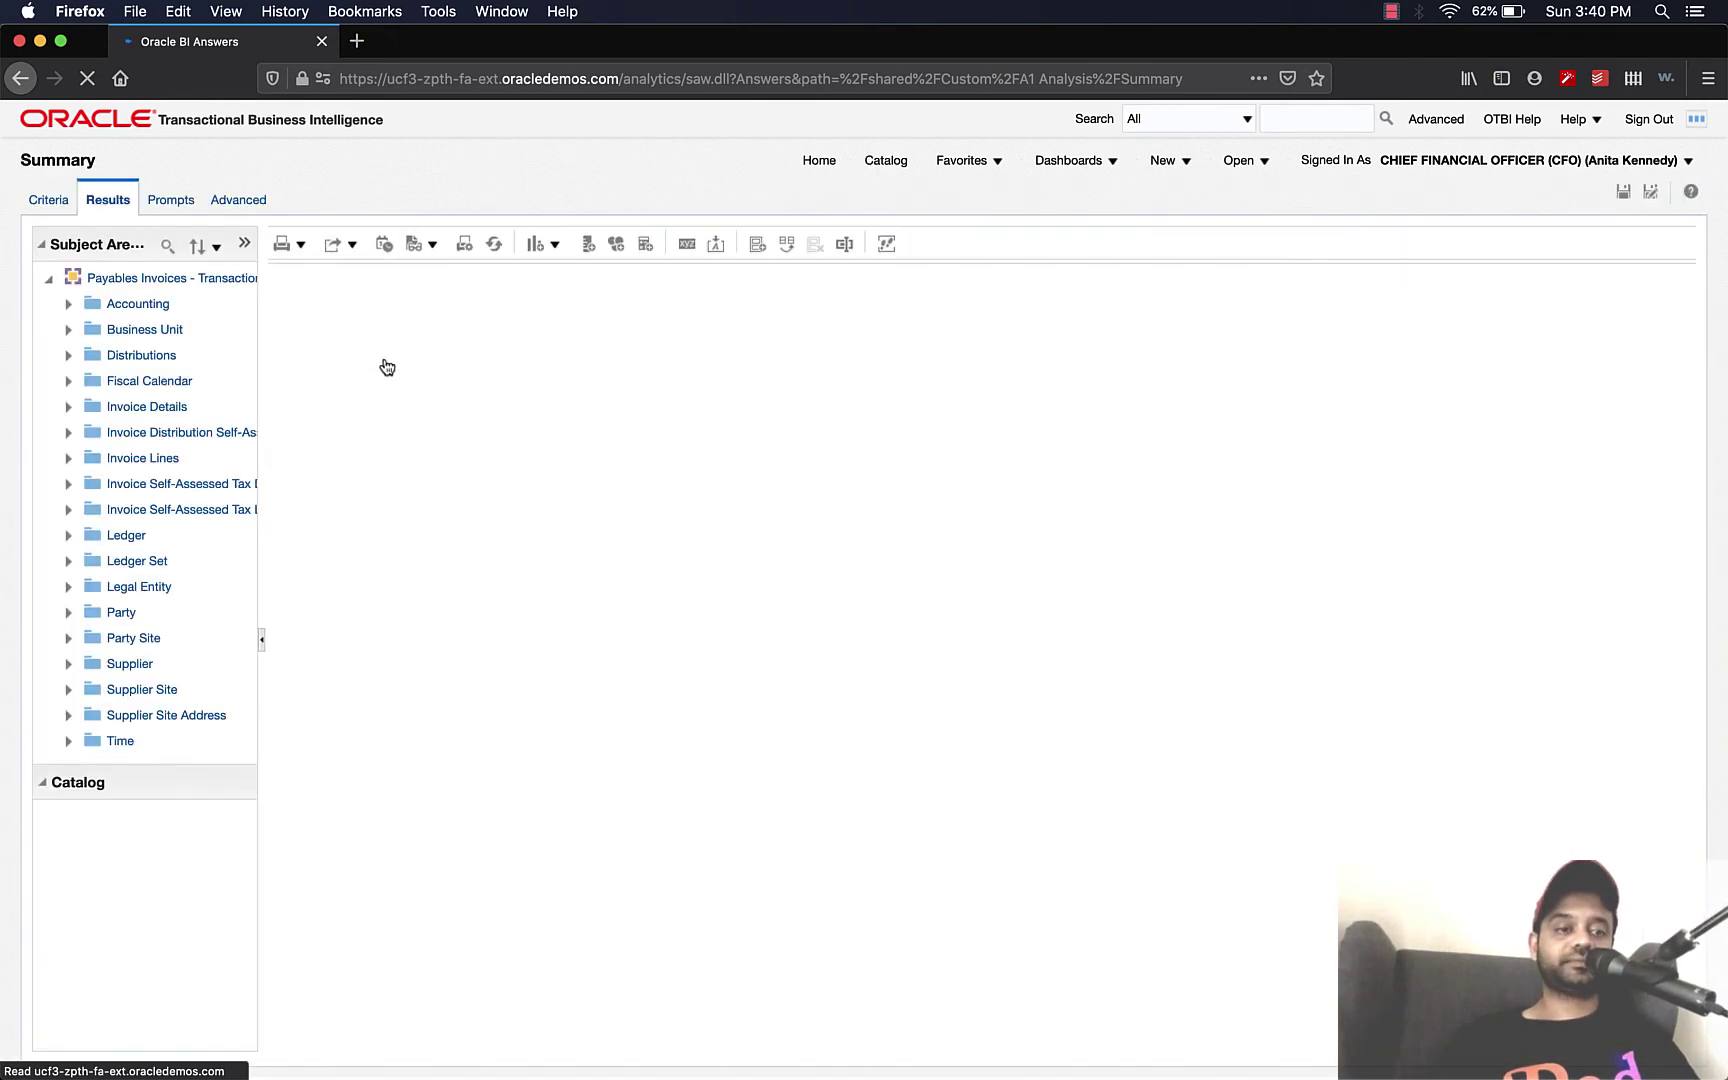
pyautogui.click(52, 203)
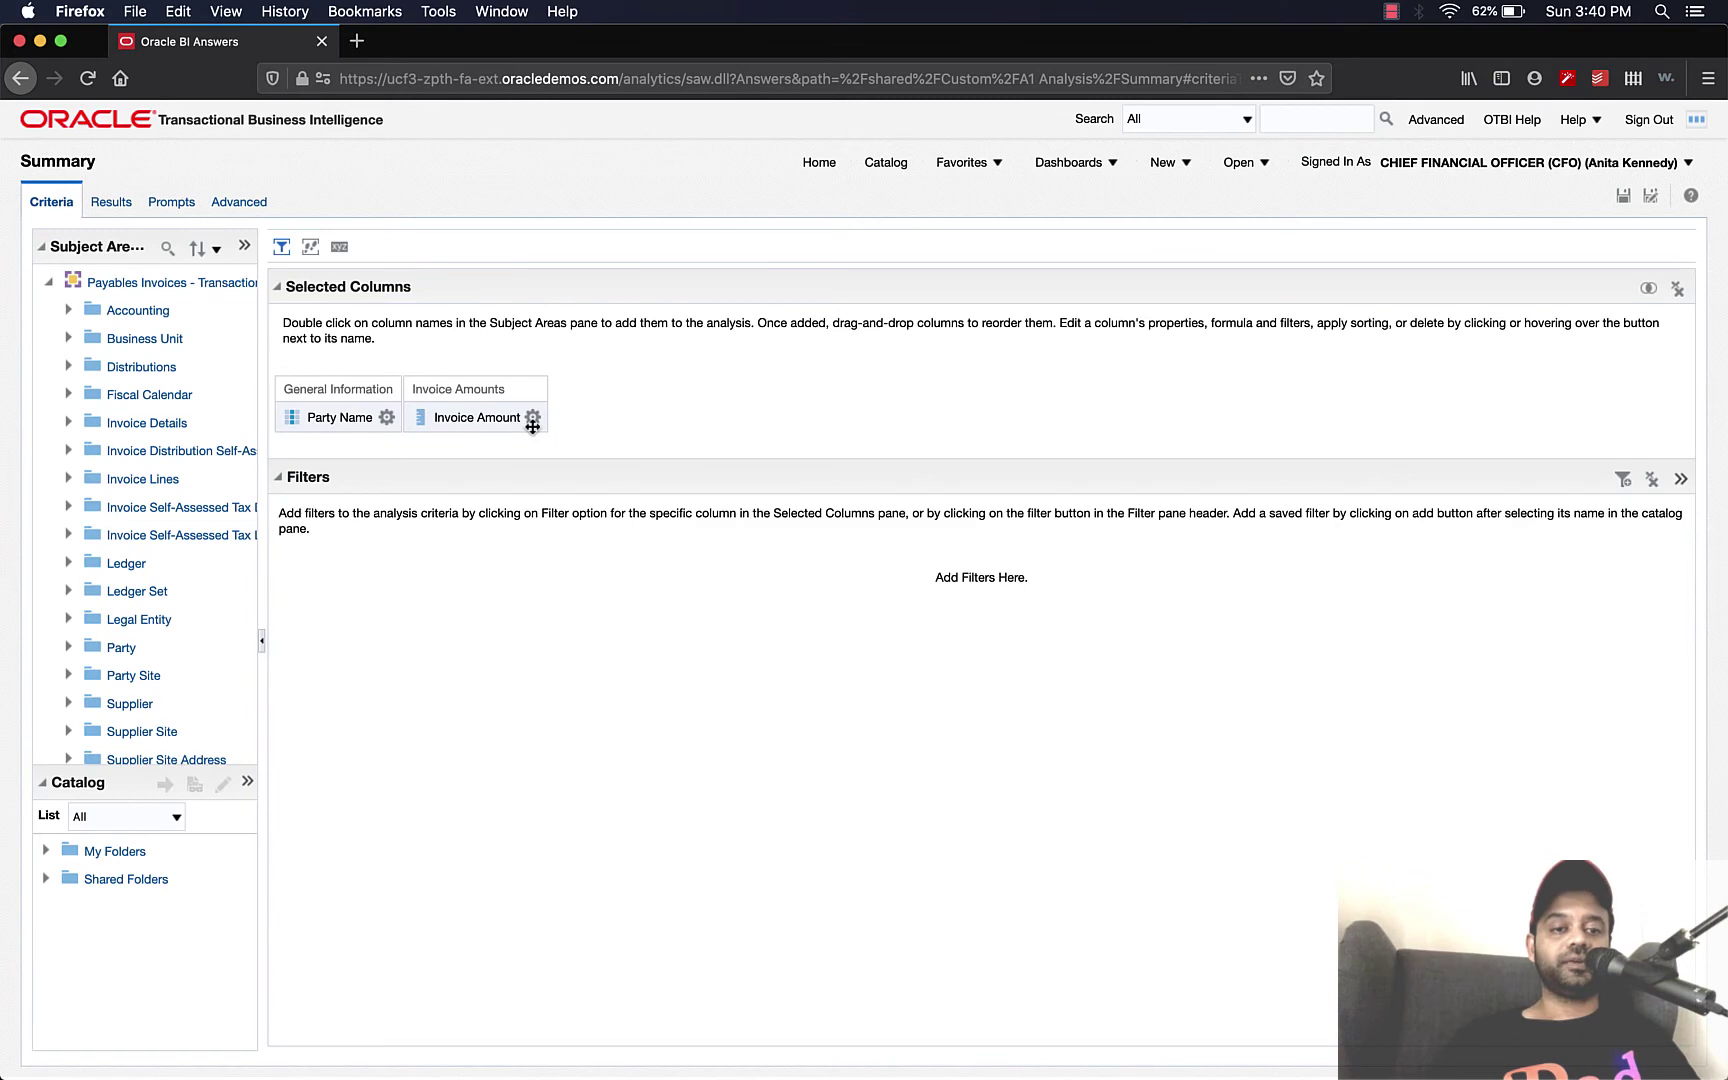
# - Switch Invoice Amount's View Details link to show conditionally and start adding a condition
pyautogui.click(533, 420)
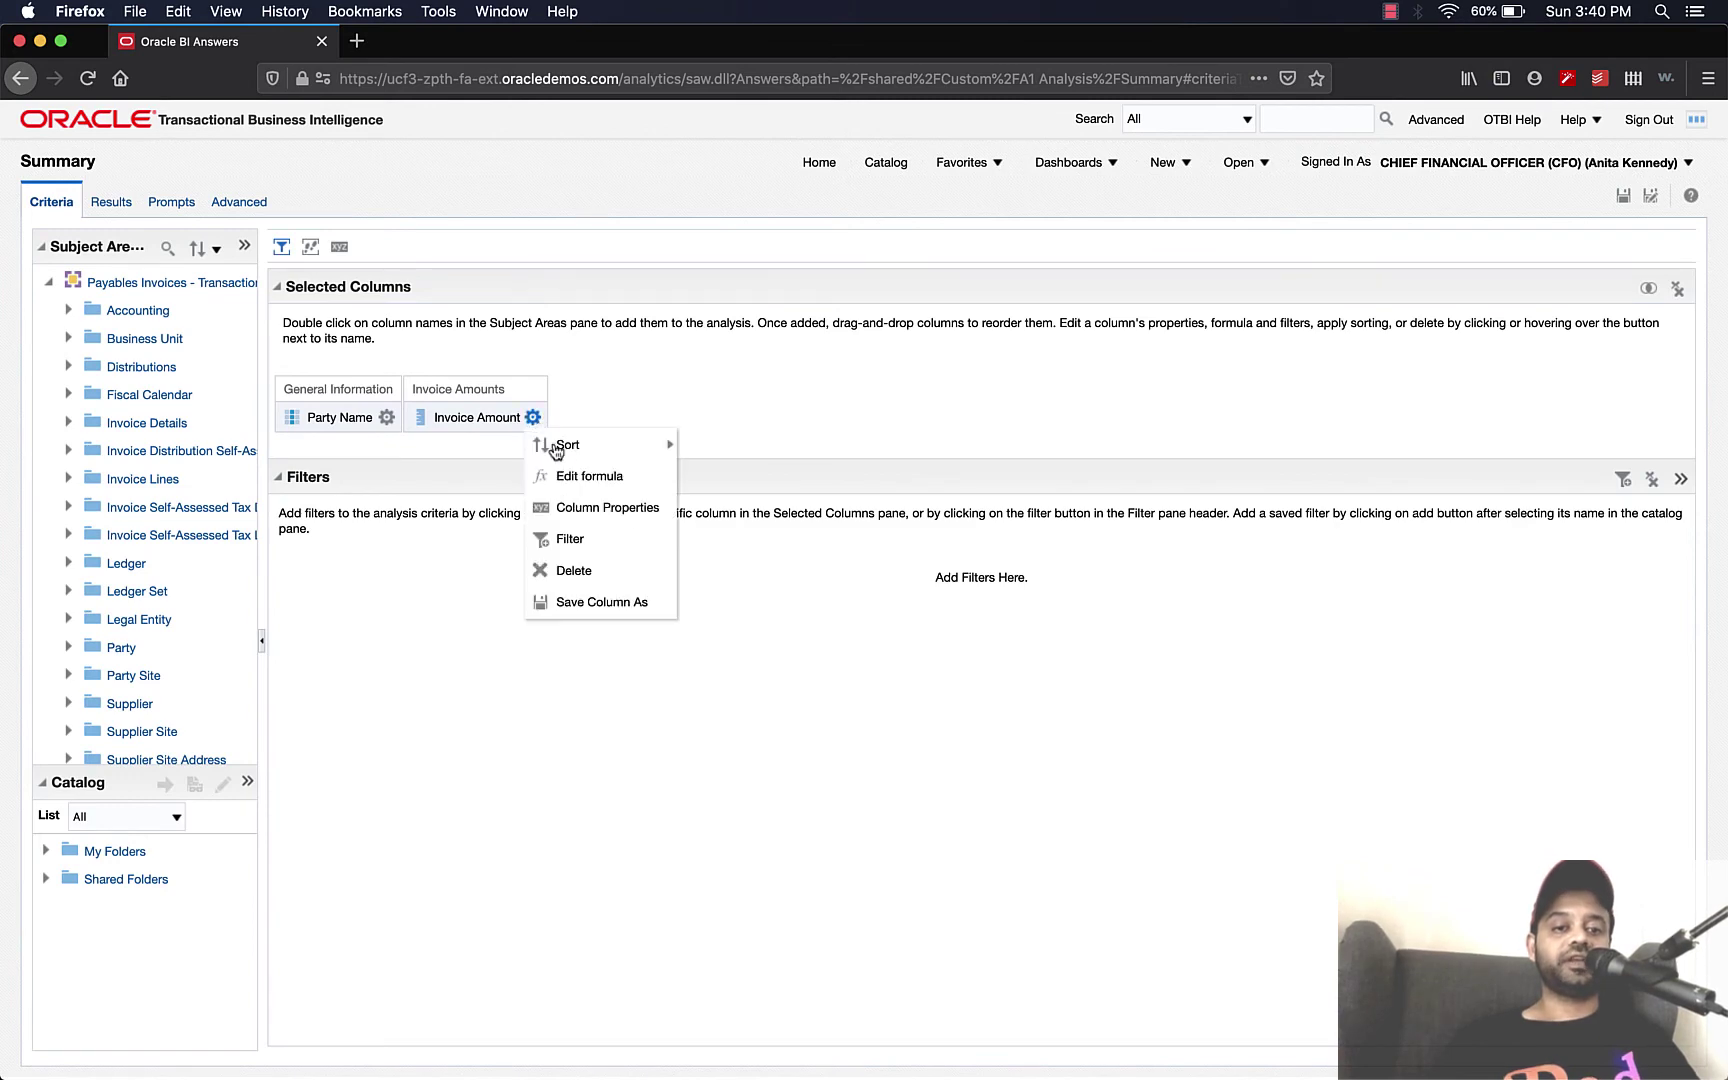
pyautogui.click(598, 509)
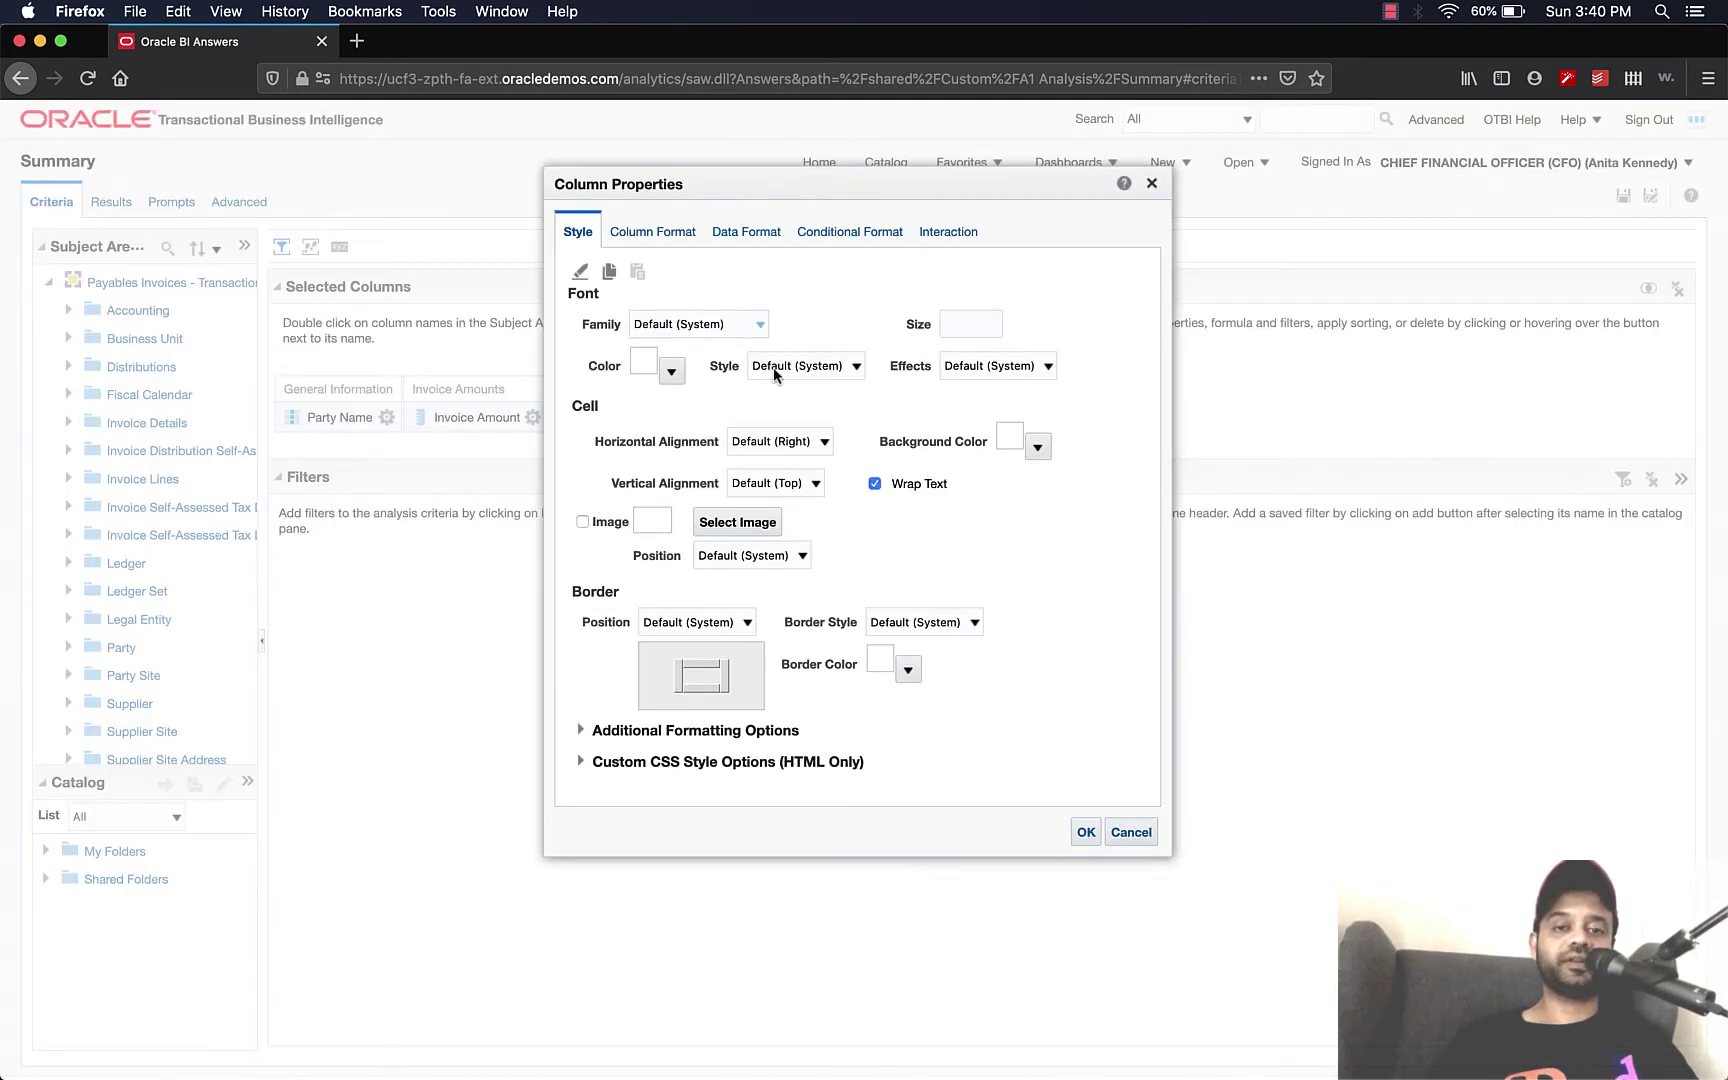
pyautogui.click(950, 234)
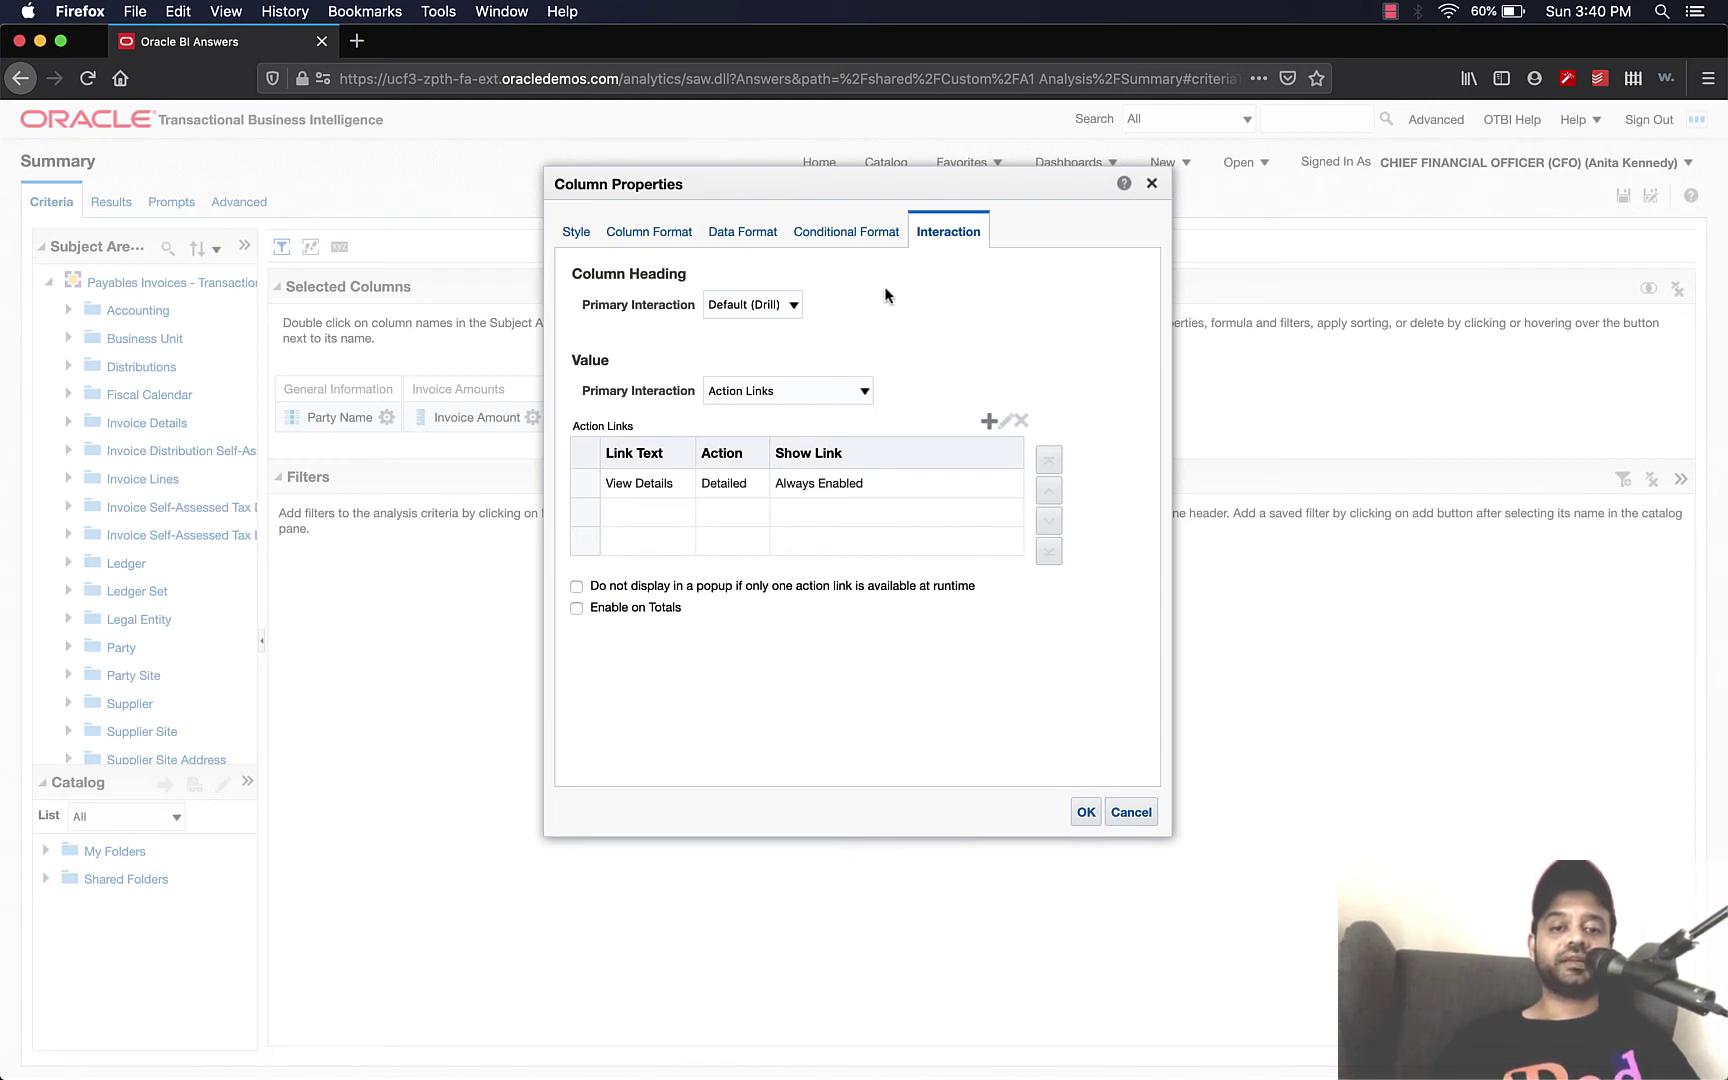
pyautogui.click(655, 485)
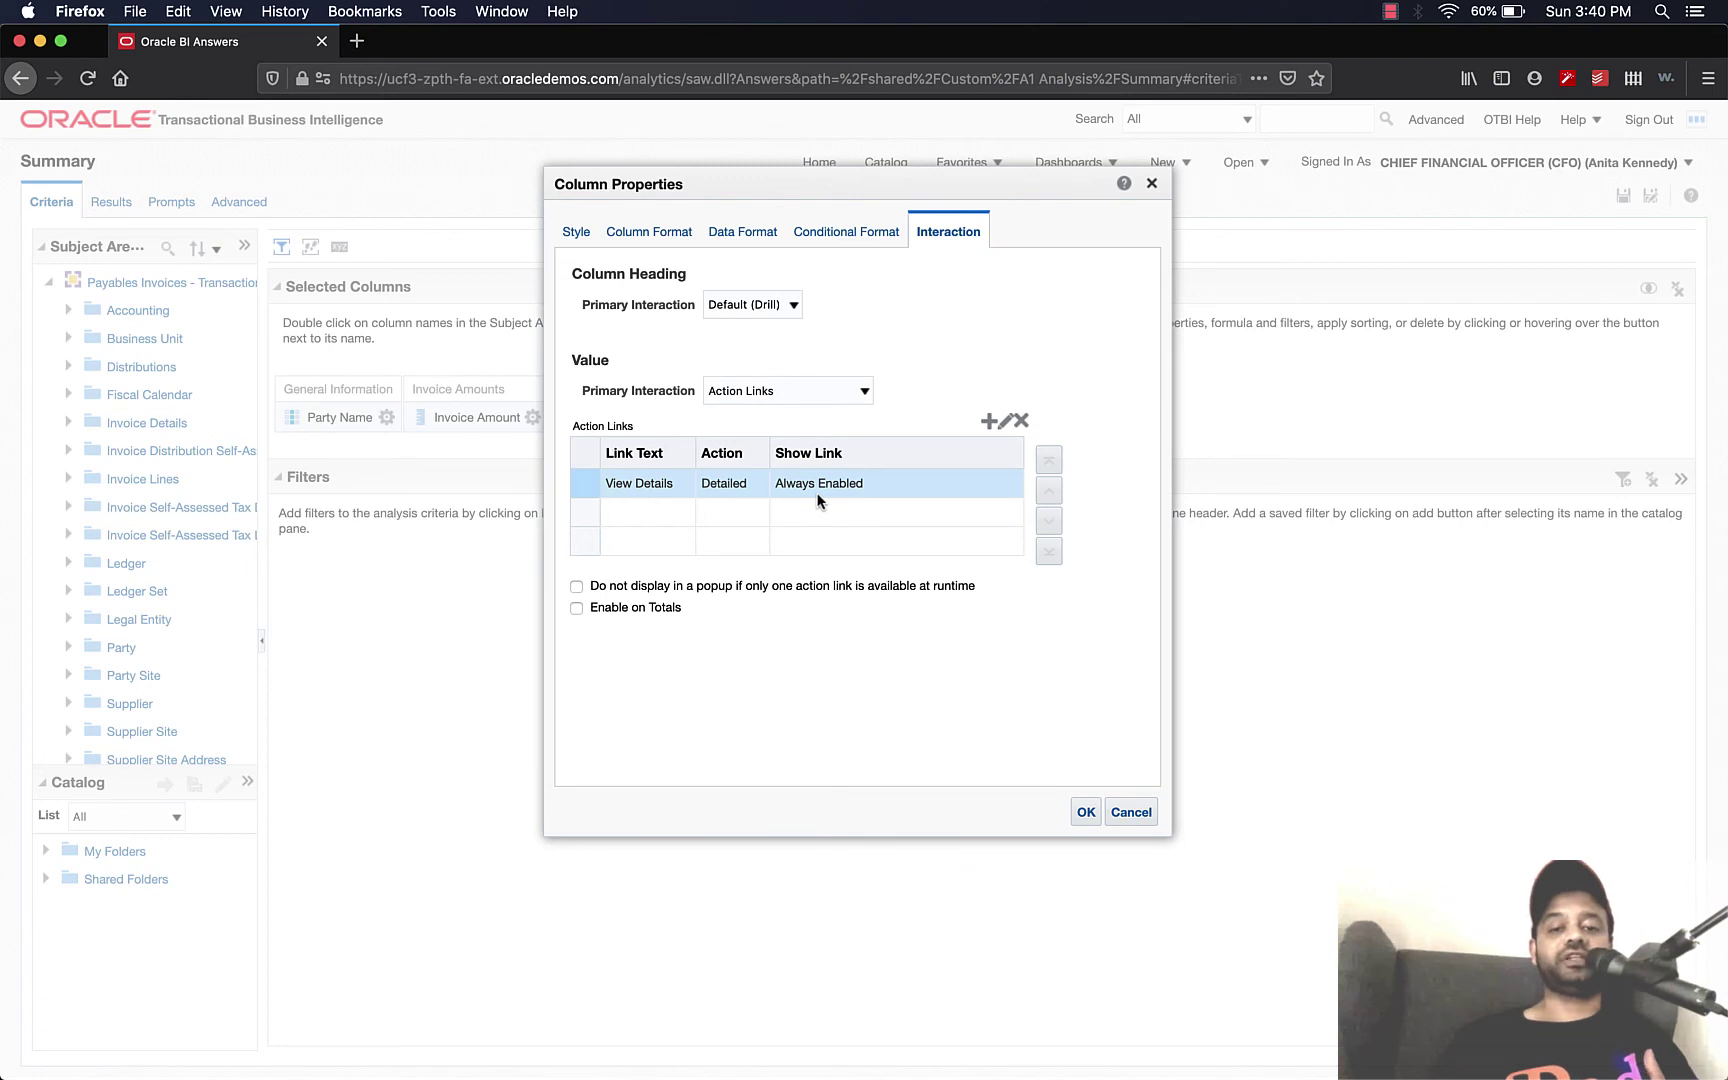
pyautogui.click(1004, 424)
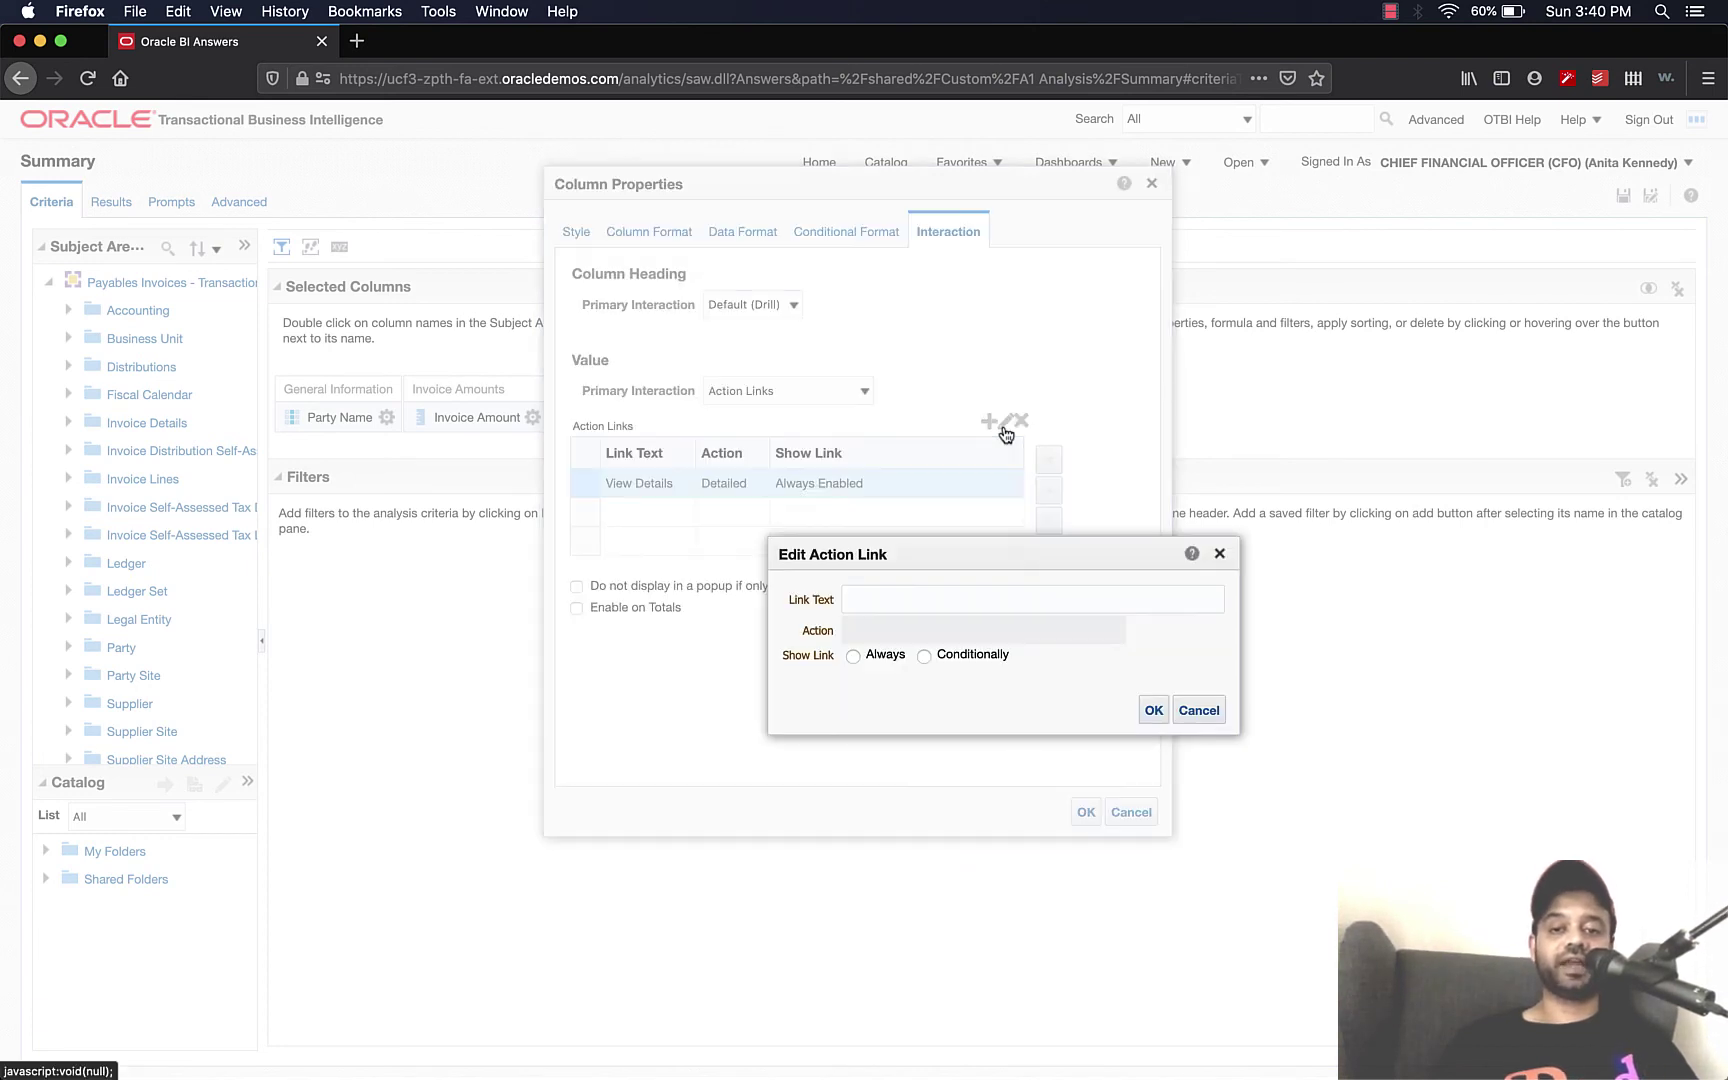
pyautogui.click(924, 673)
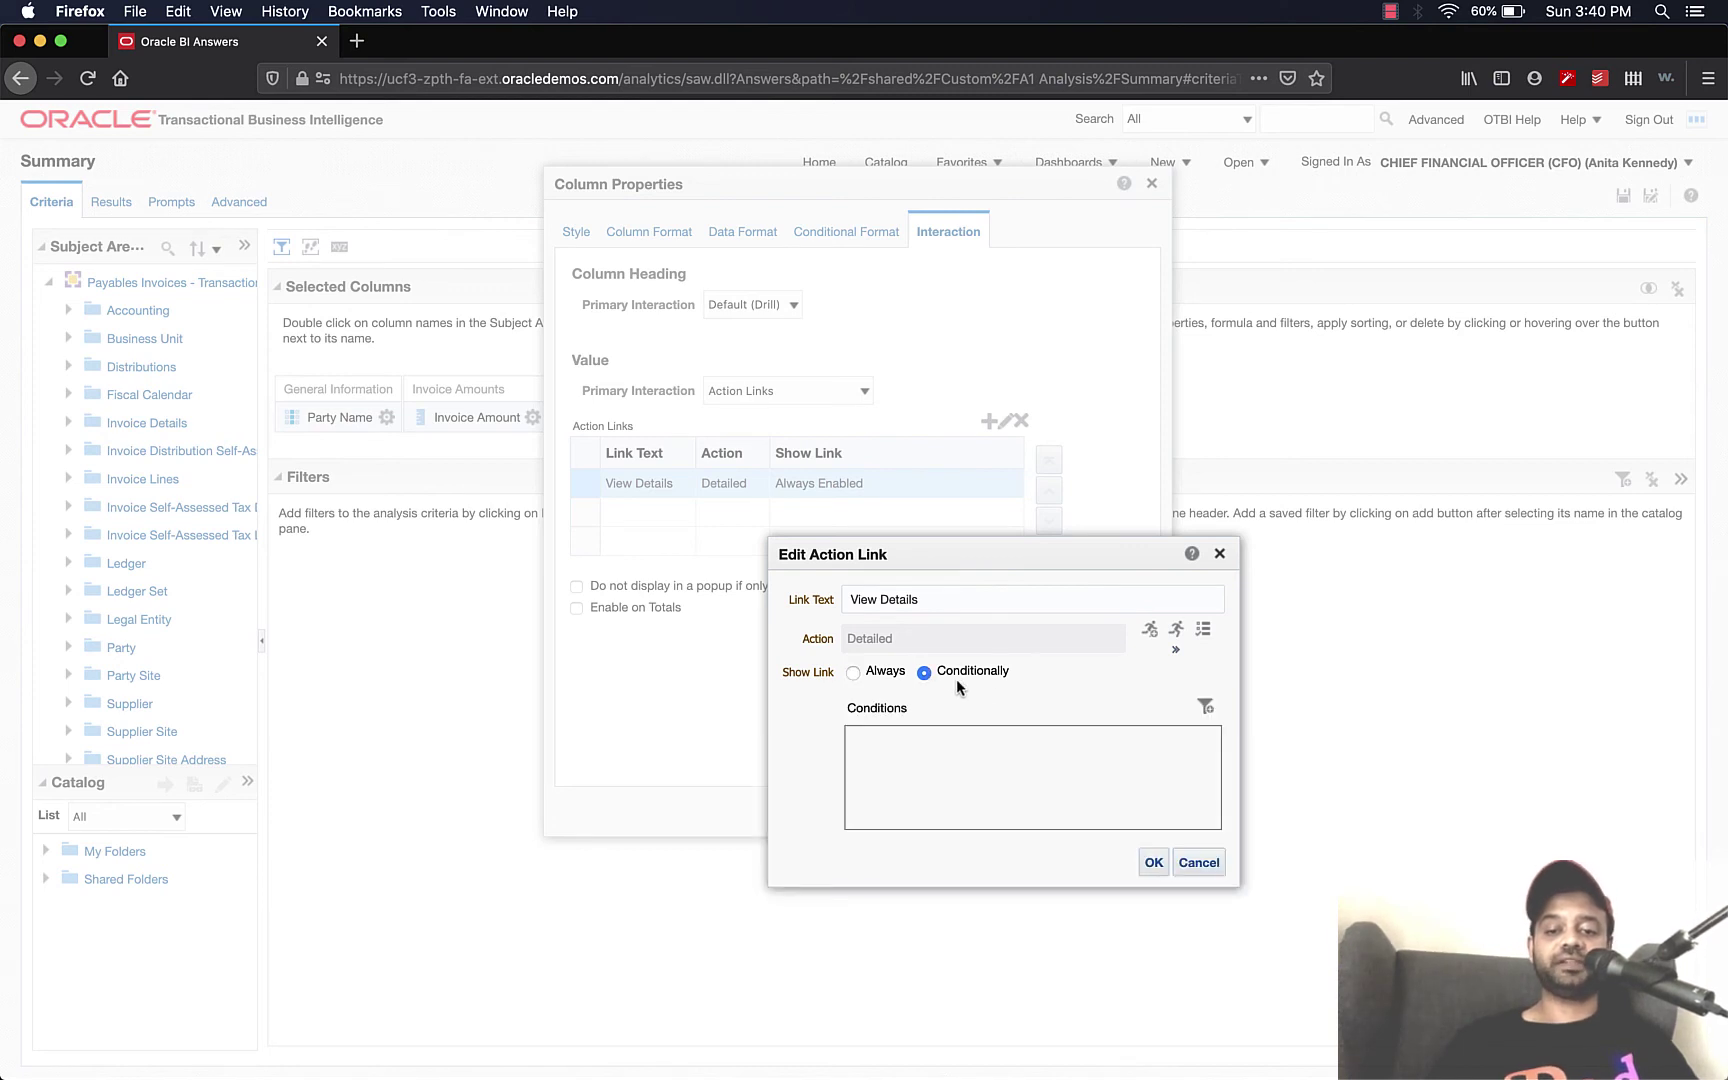
pyautogui.click(1205, 710)
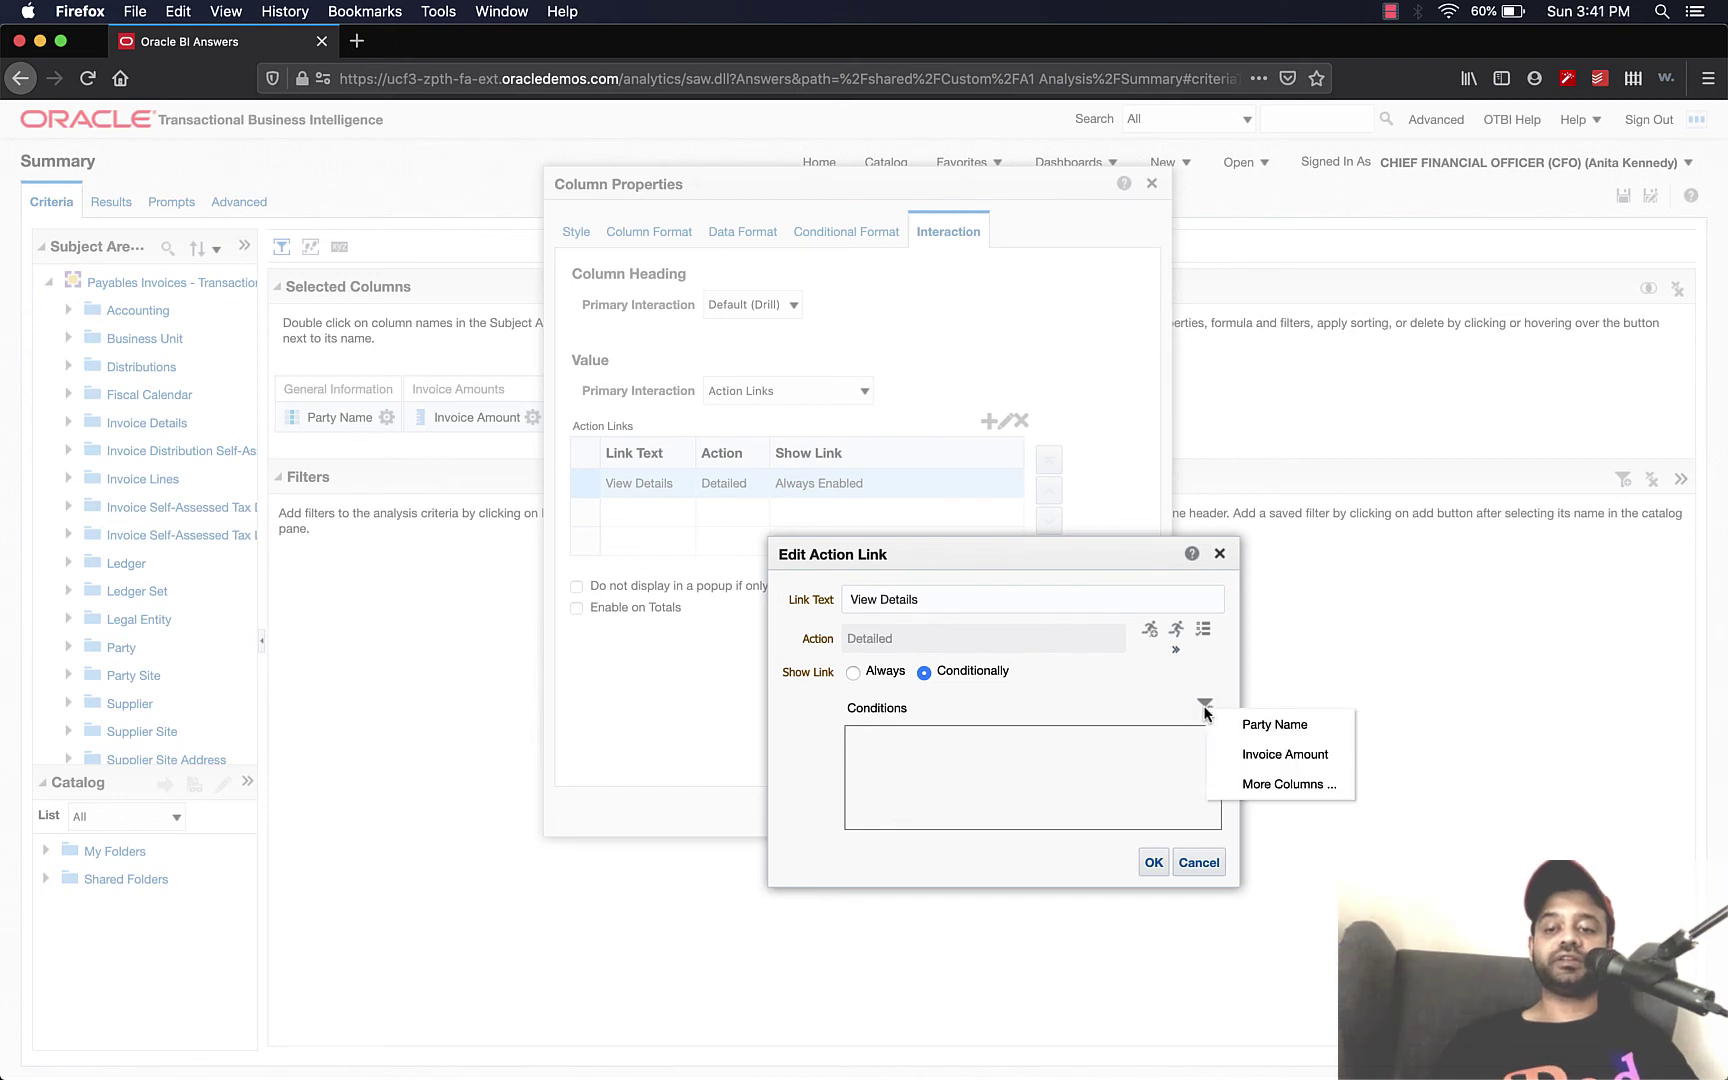
# - Set the link condition to Invoice Amount is greater than or equal to 20000
pyautogui.click(1272, 767)
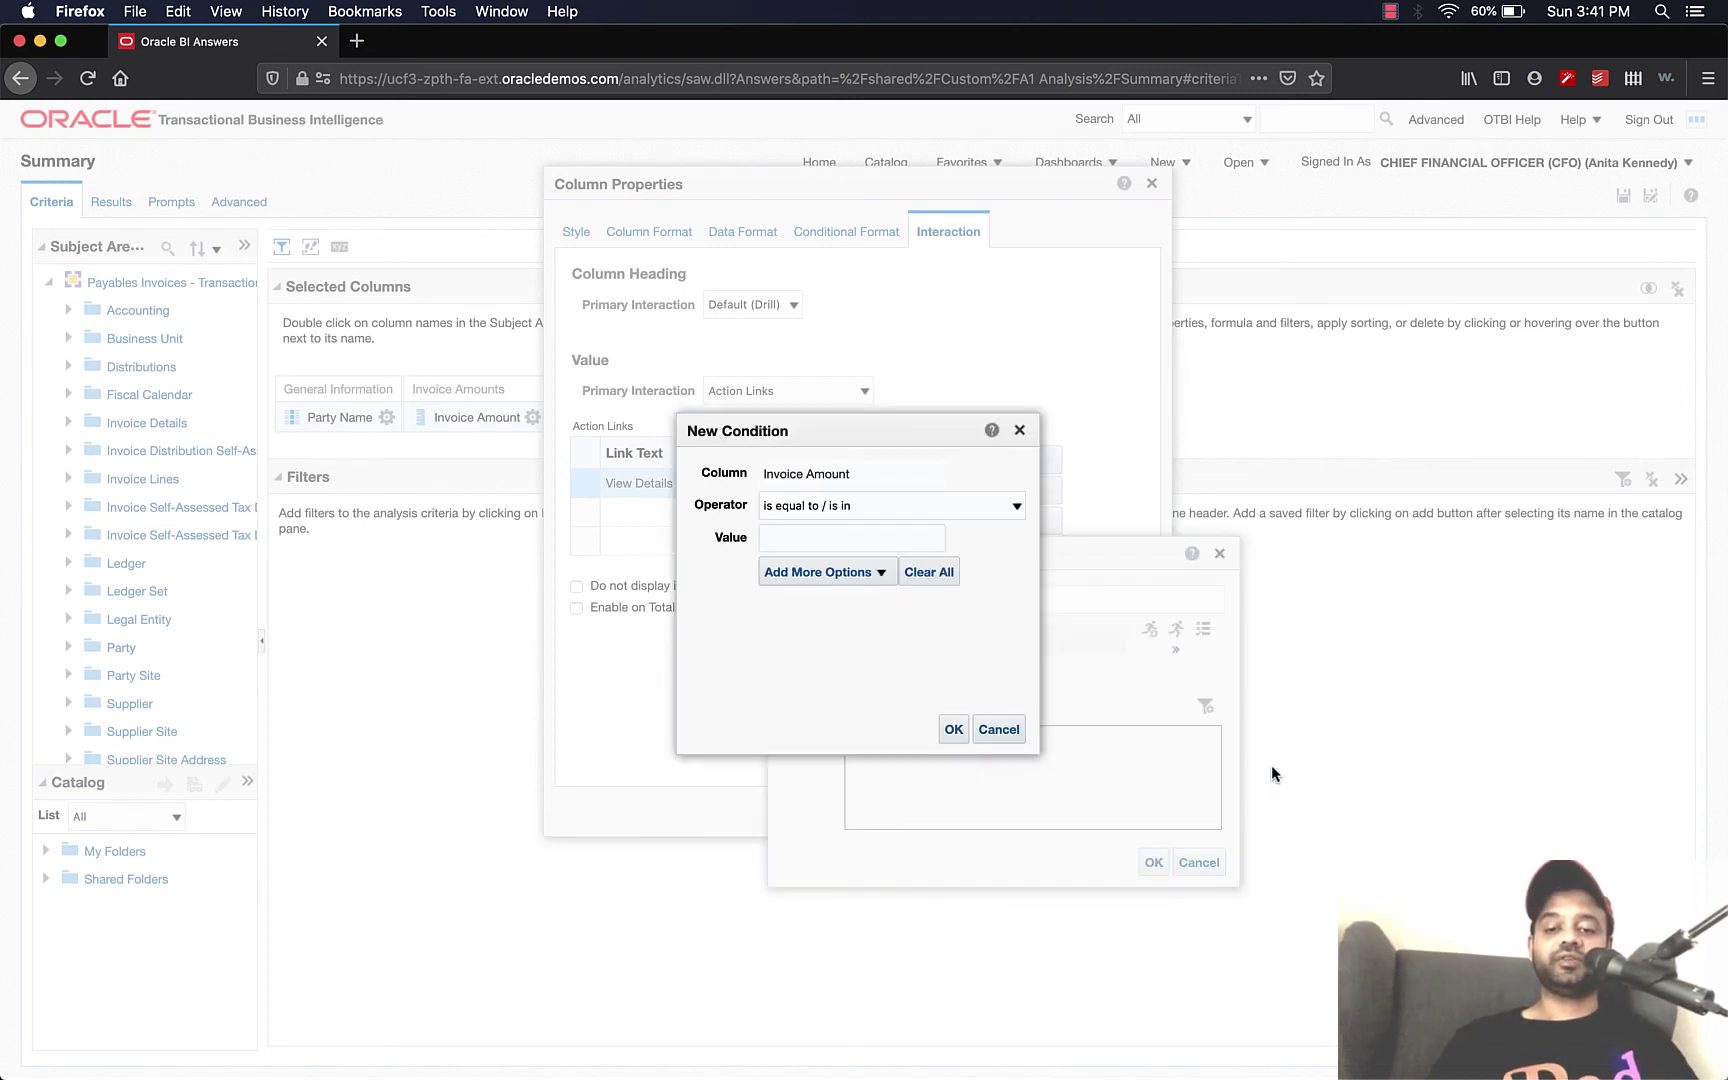
pyautogui.click(829, 507)
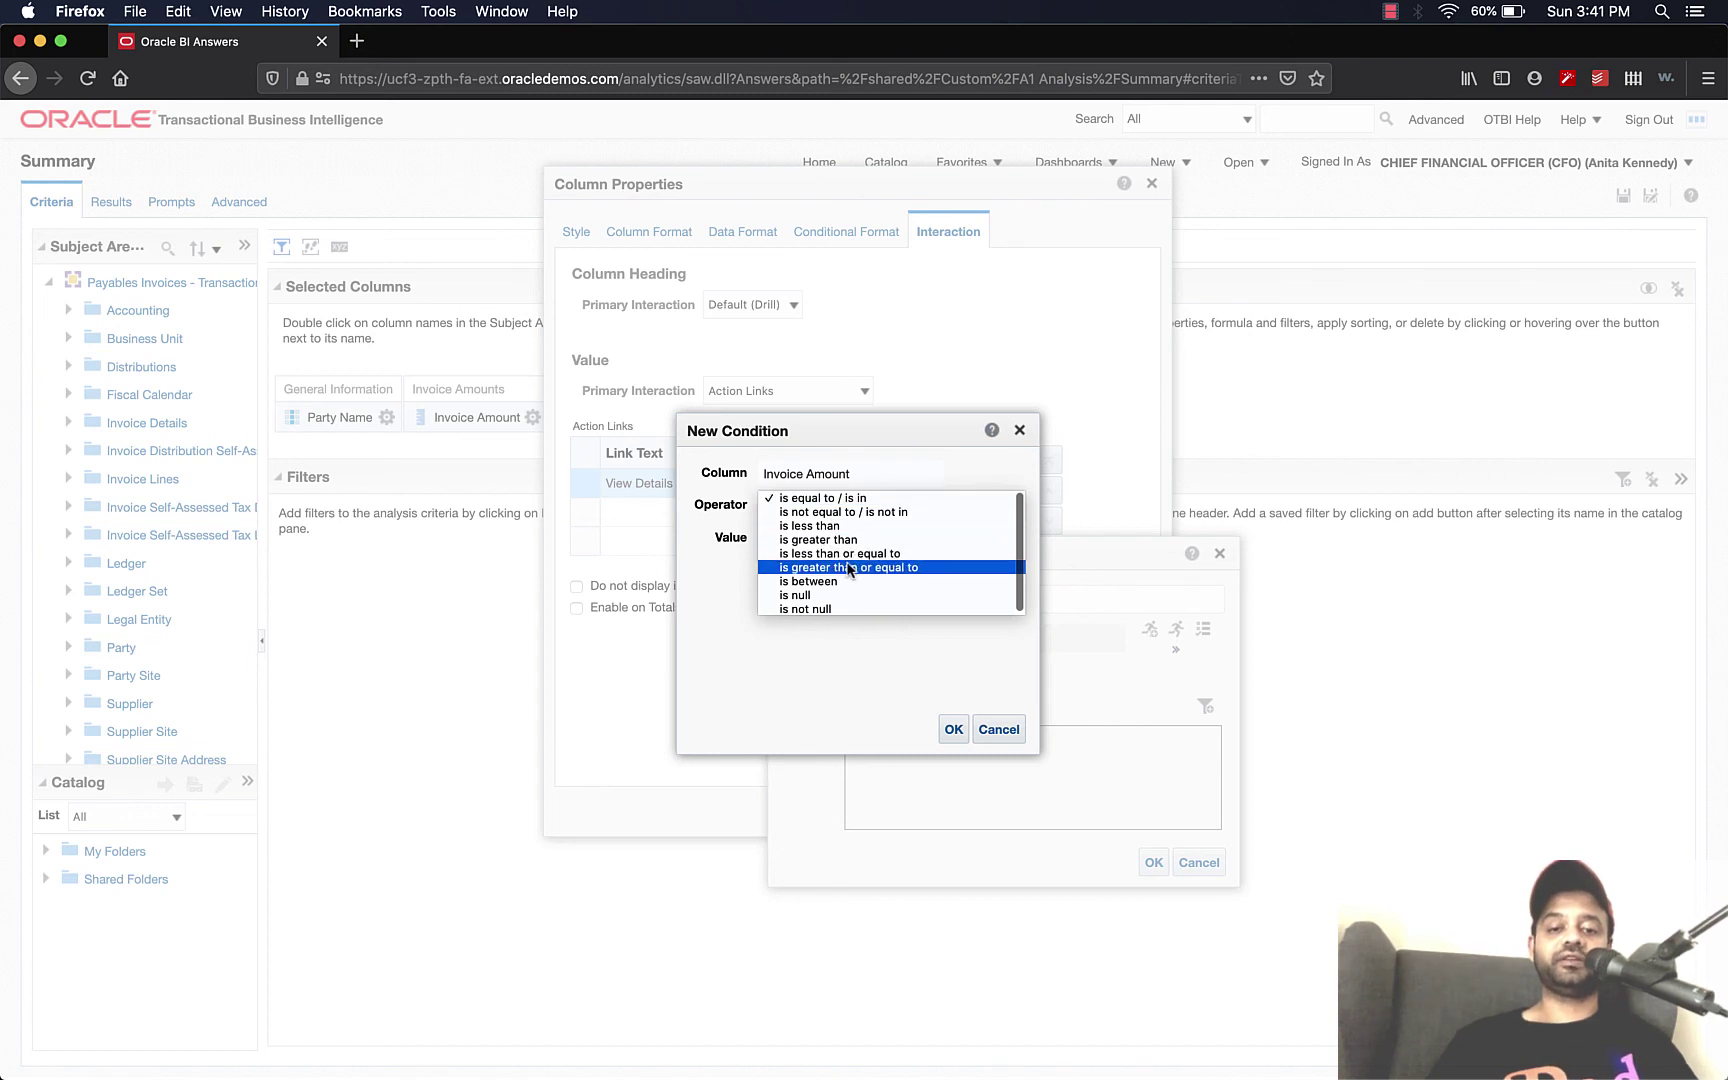
pyautogui.click(848, 568)
pyautogui.click(818, 540)
pyautogui.write('20000')
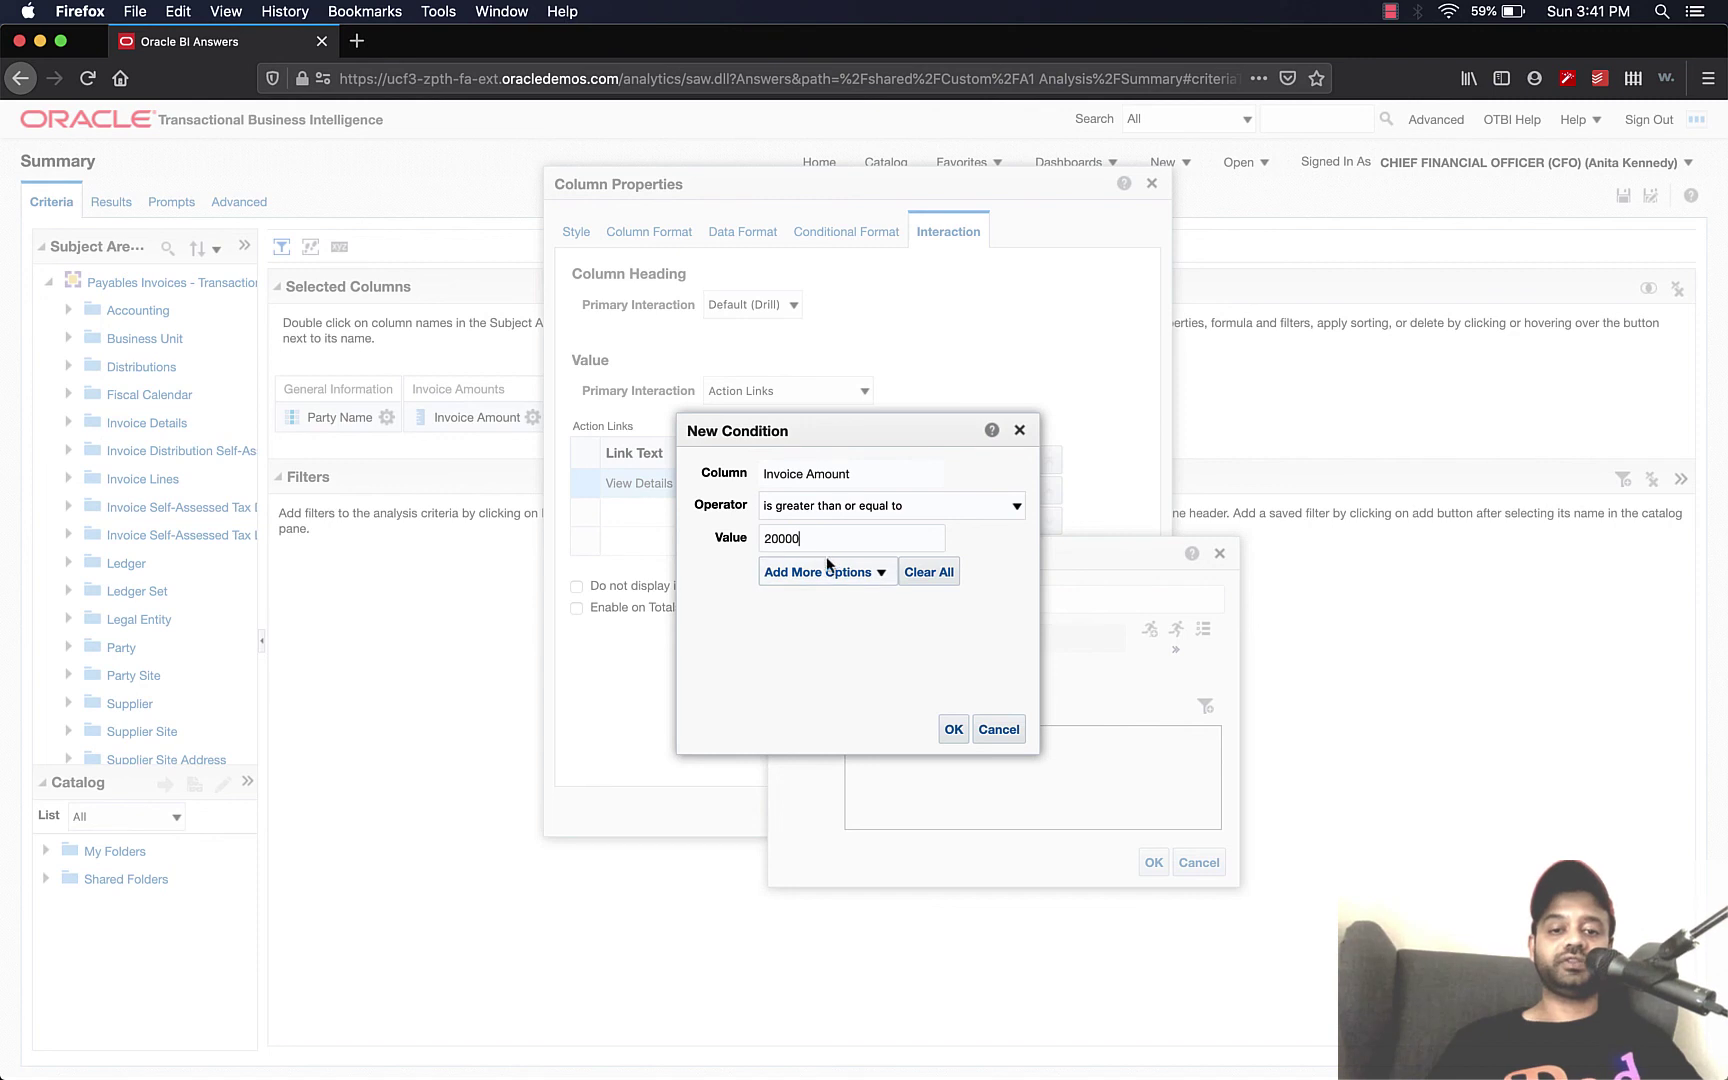
pyautogui.click(948, 729)
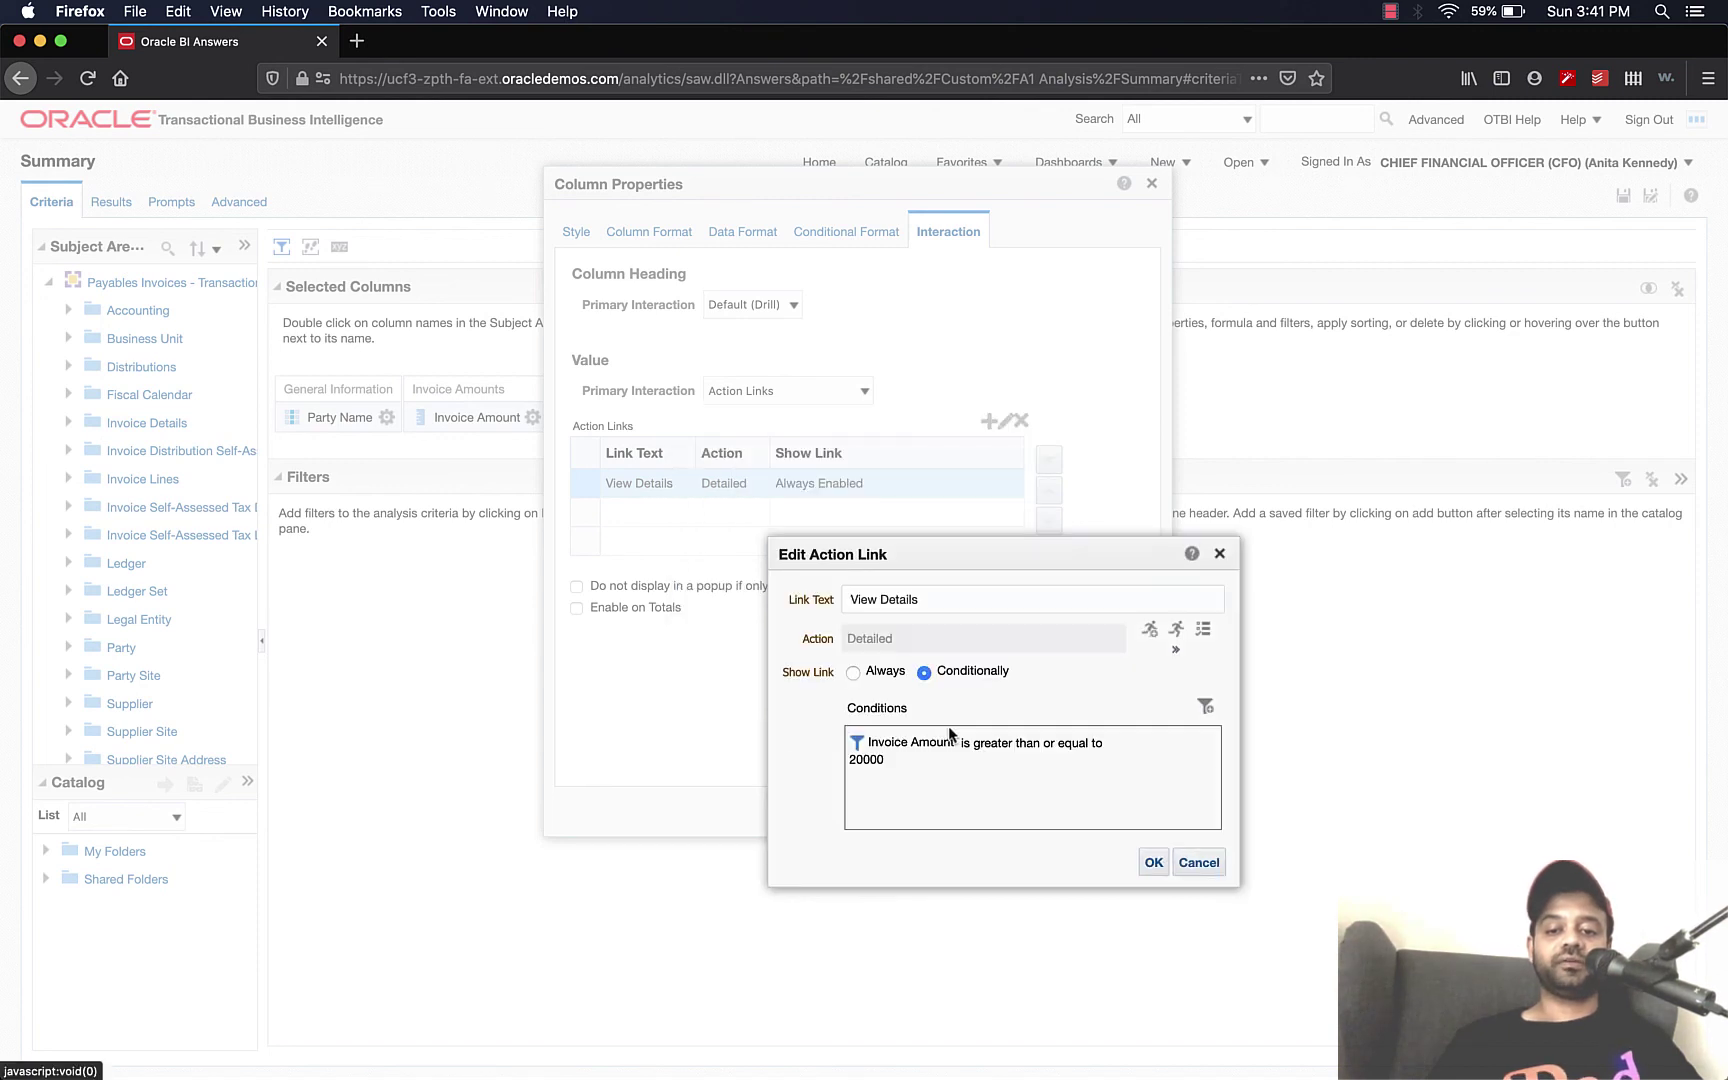
# - Apply the conditional View Details link, save the Summary analysis, and return to the catalog
pyautogui.click(1152, 862)
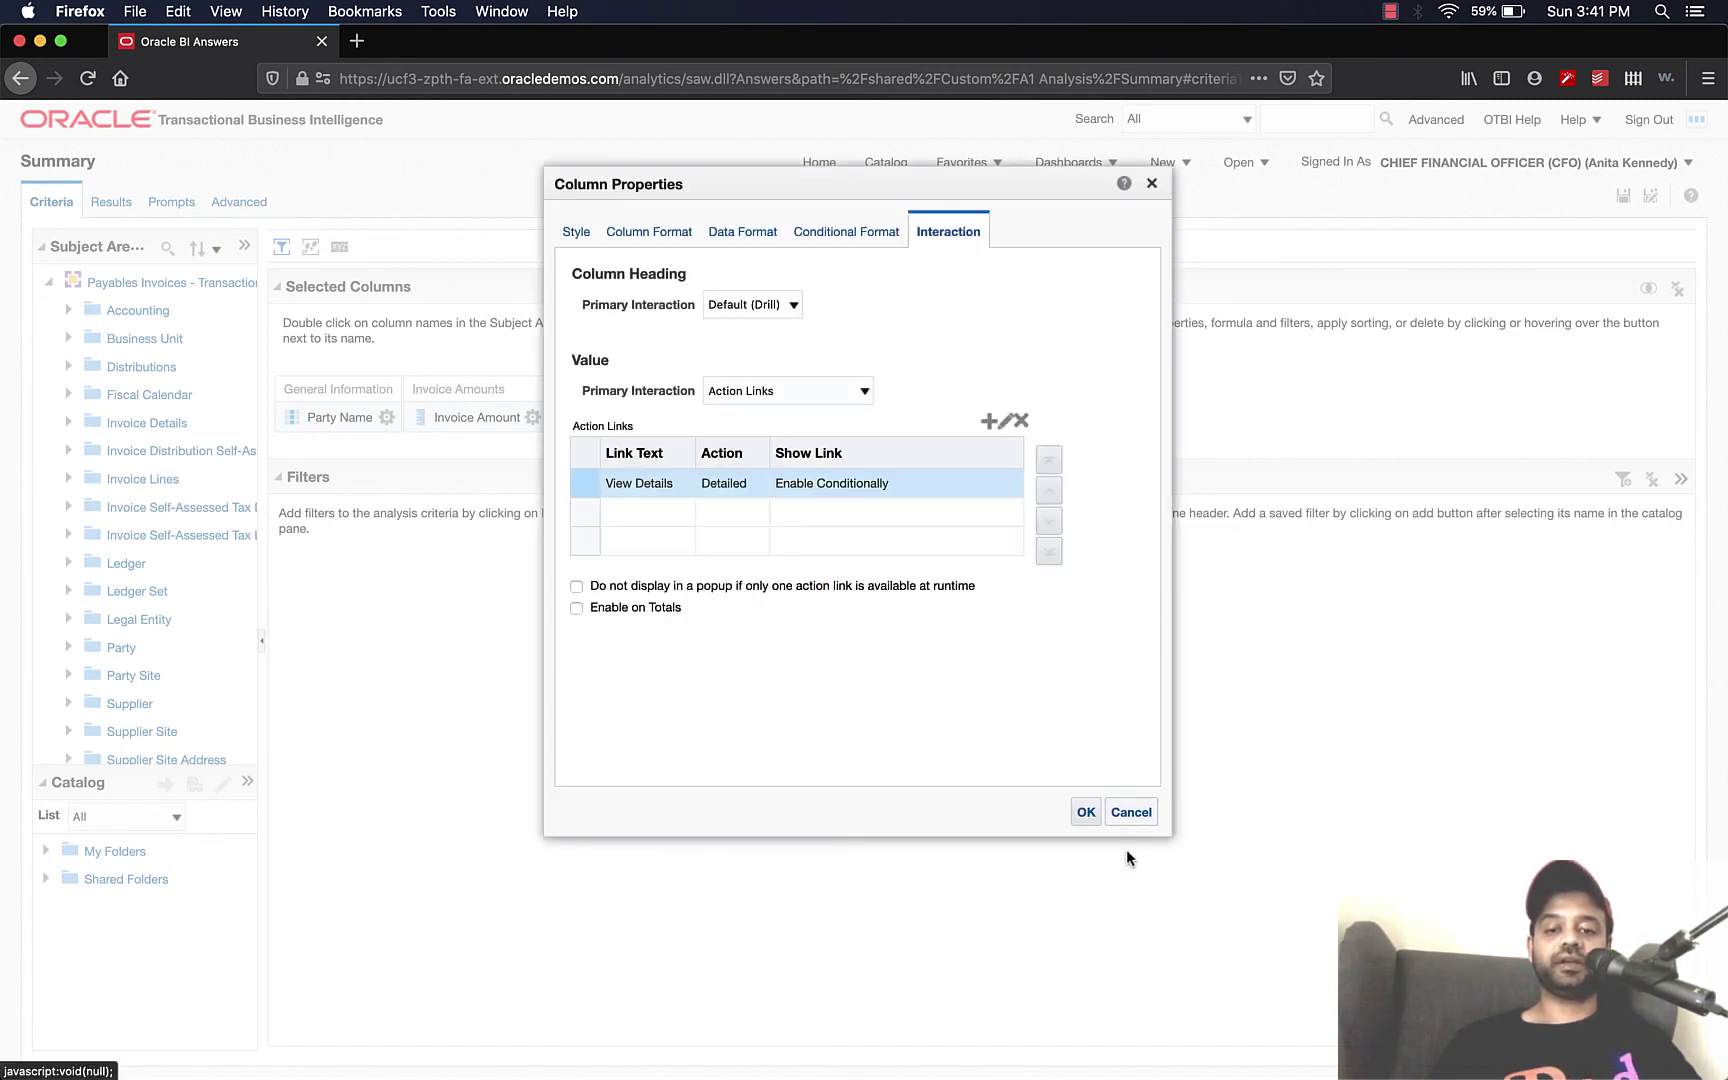
pyautogui.click(1086, 811)
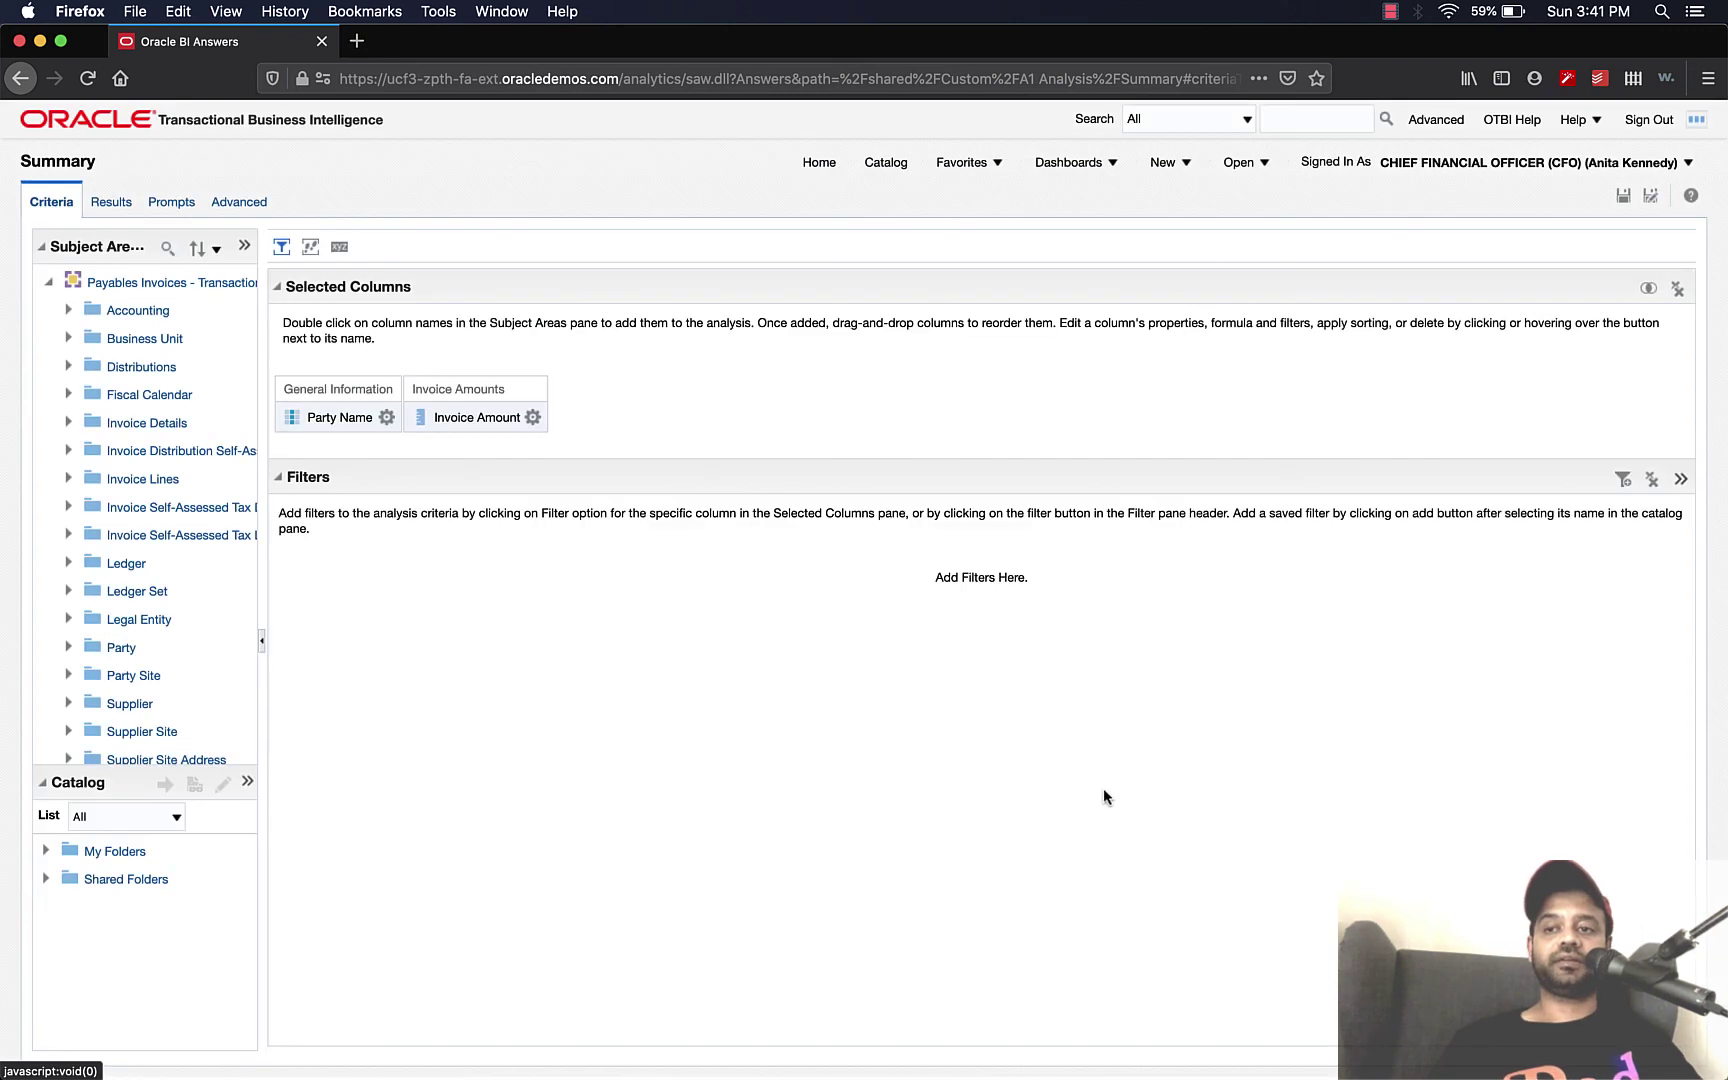
pyautogui.click(1623, 203)
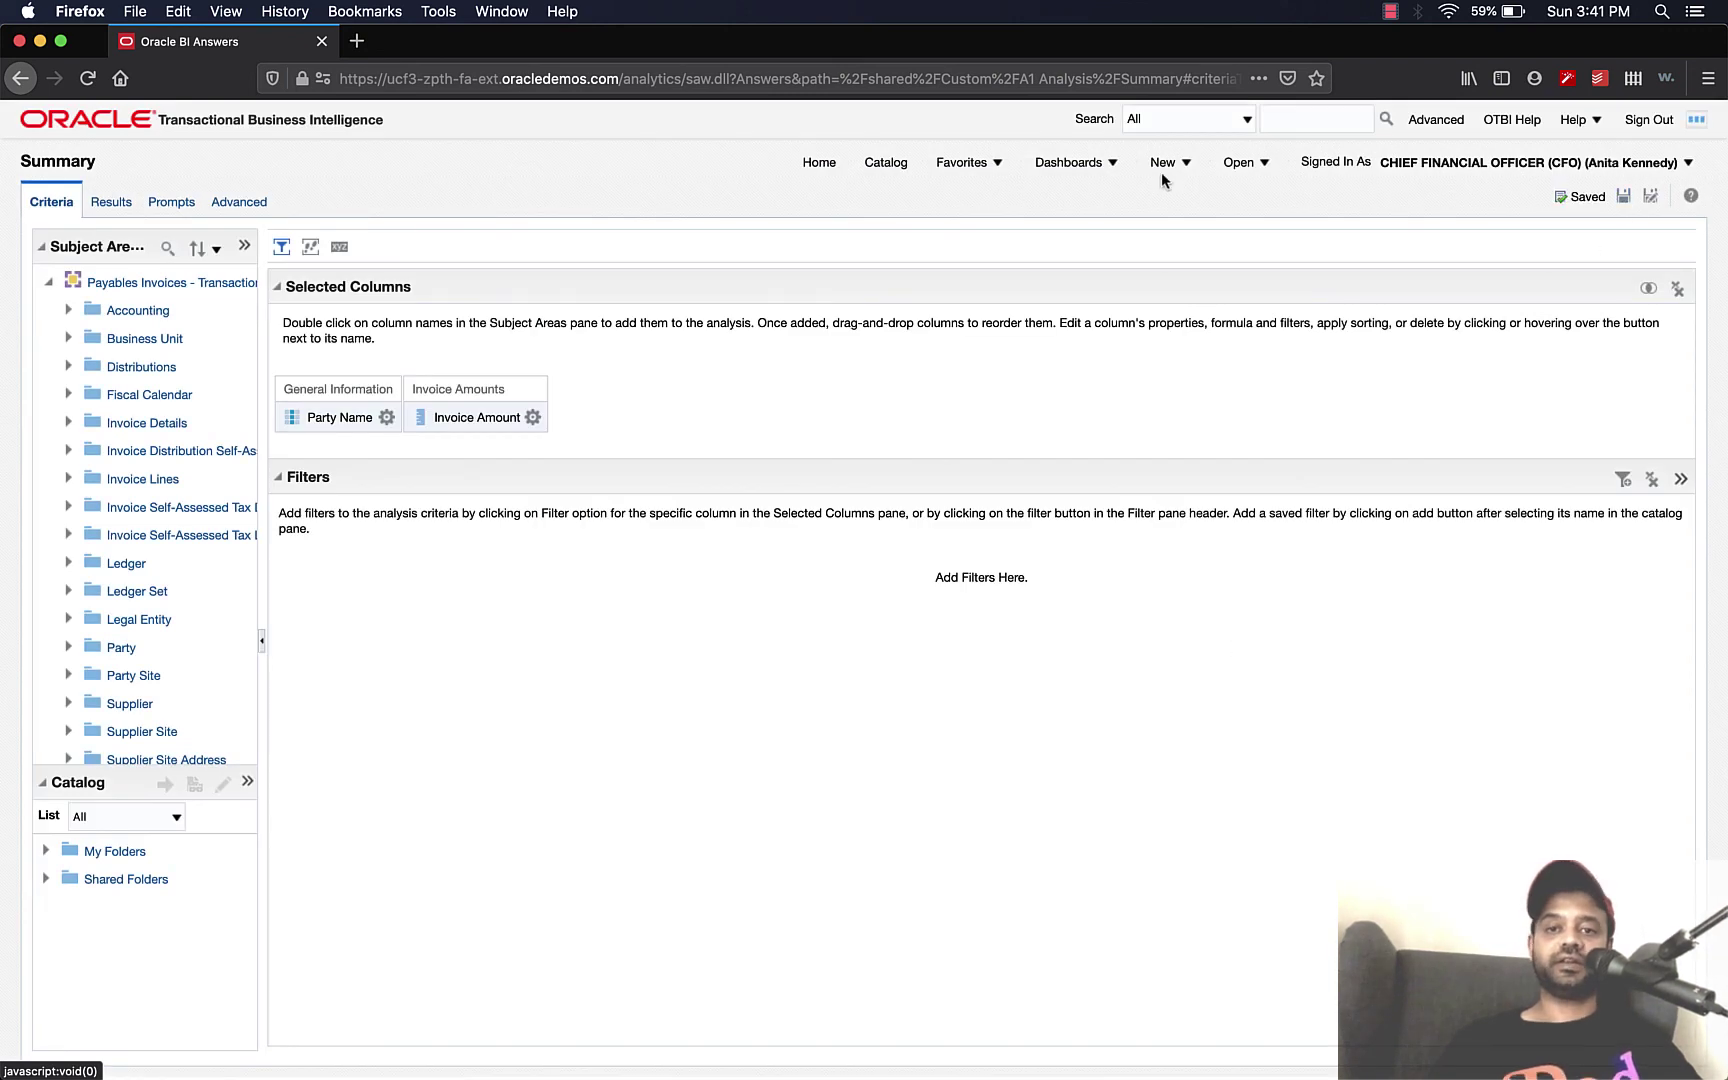
pyautogui.click(886, 165)
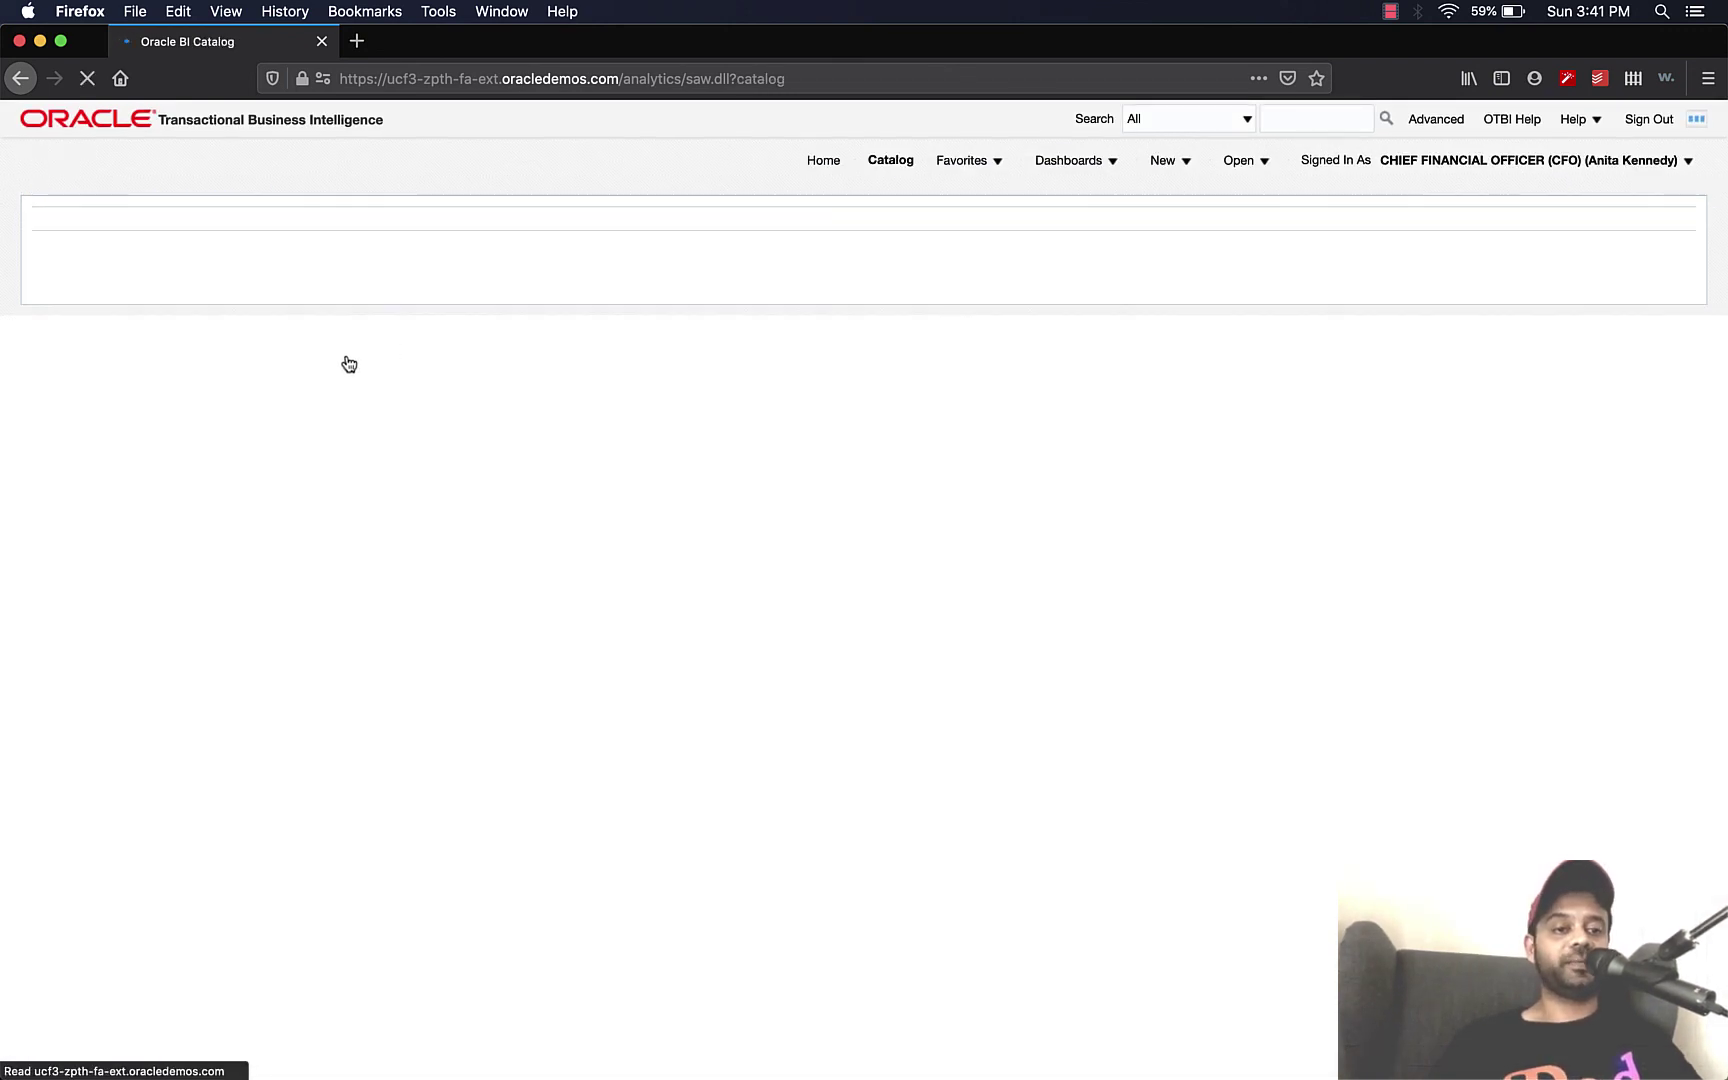
# - Run Summary and drill from A1 Juice Supply's 20,316.65 amount via View Details into Detailed
pyautogui.click(350, 359)
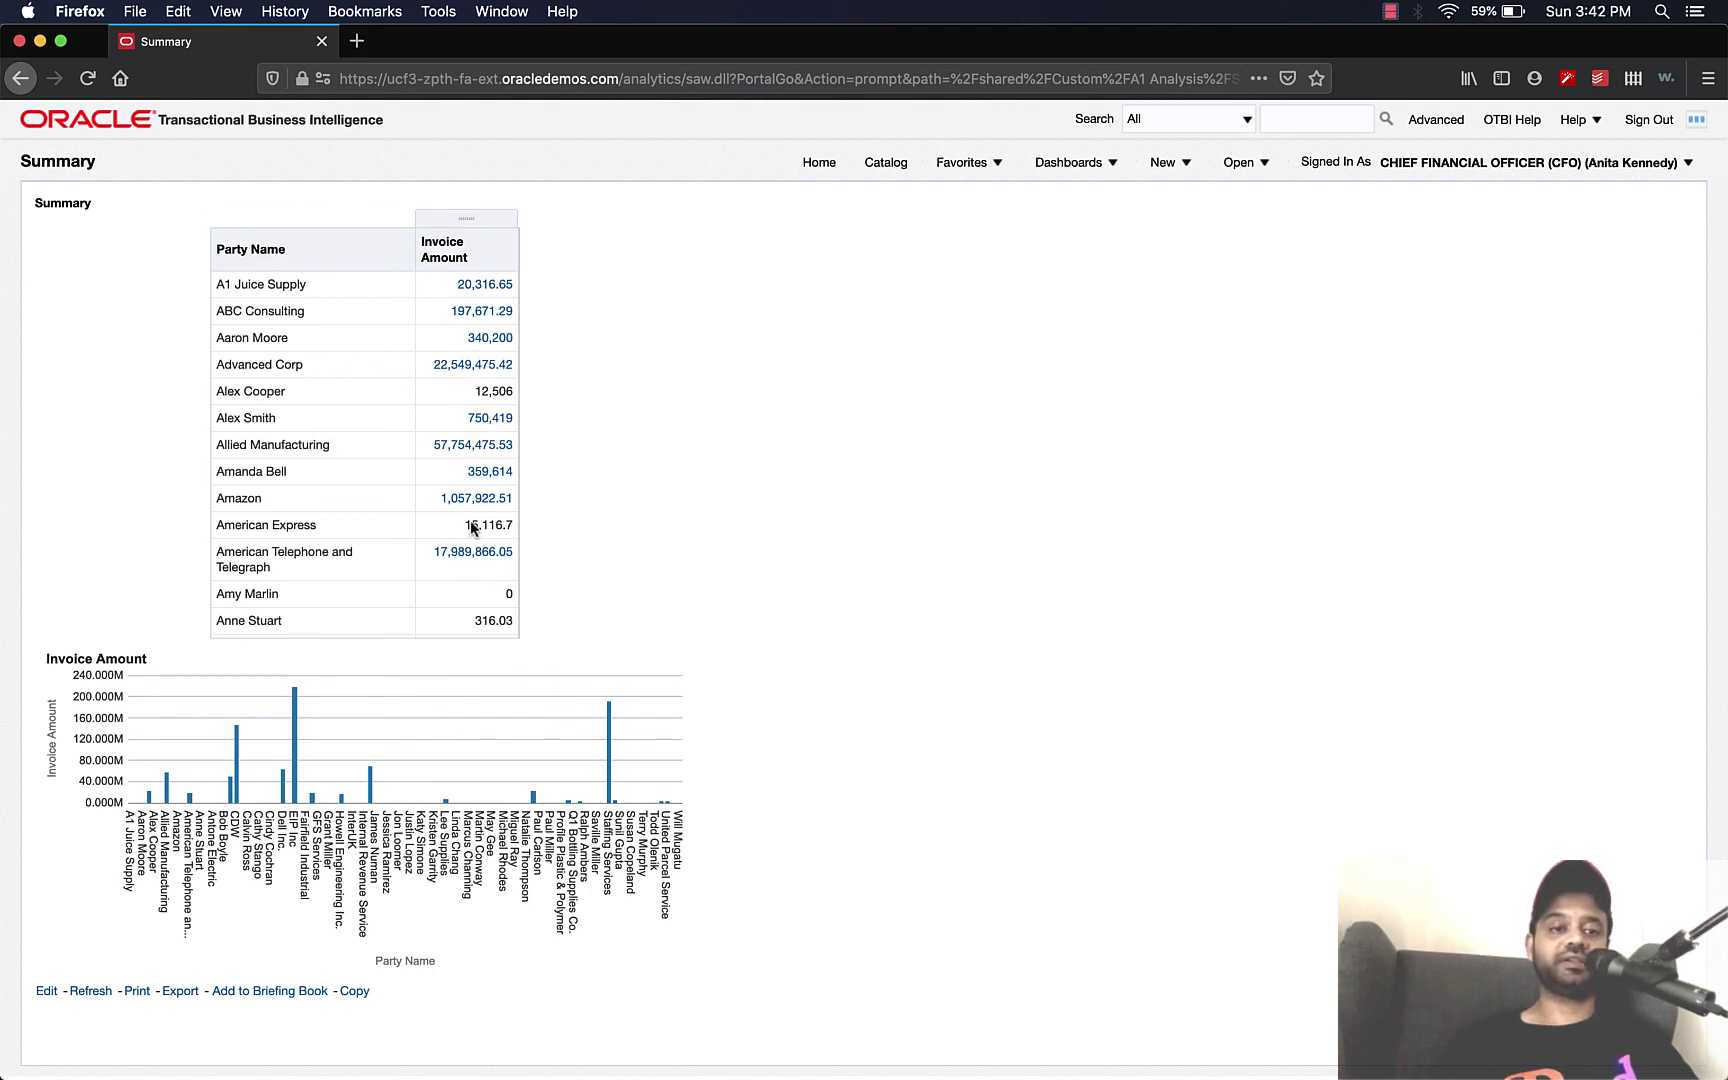
pyautogui.click(484, 290)
pyautogui.click(545, 303)
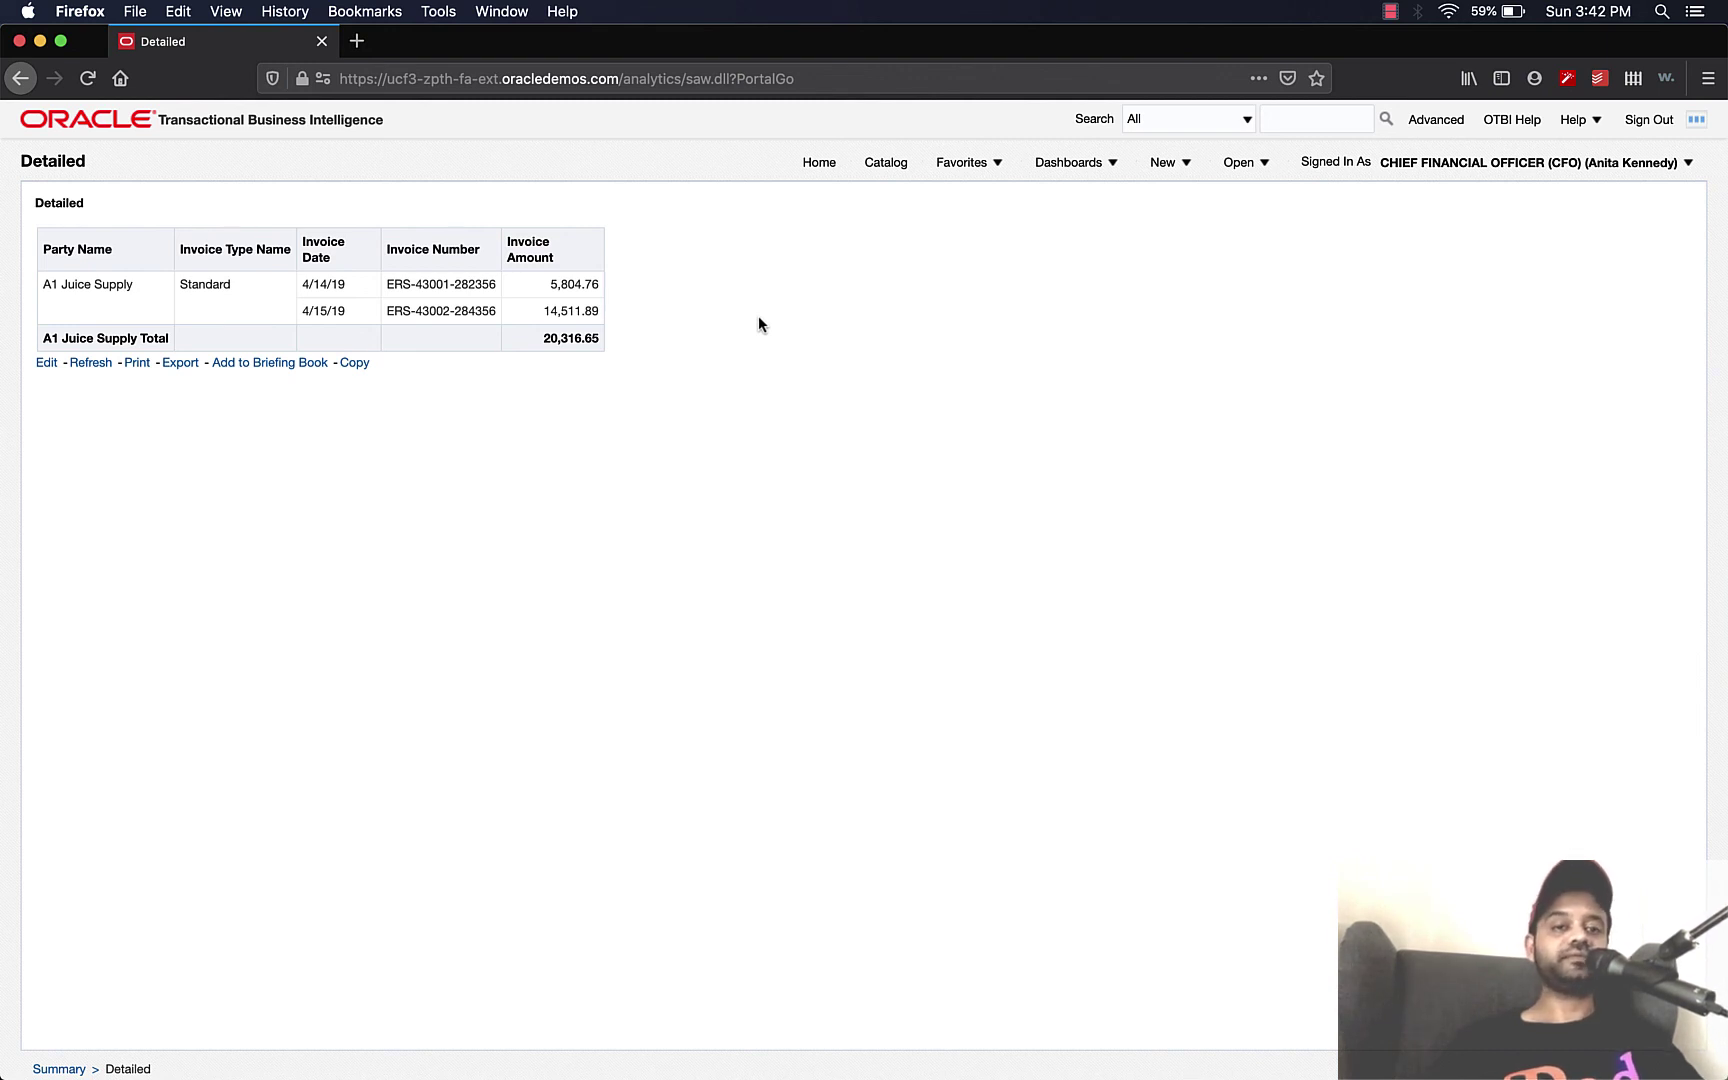
# - Go back to the catalog's A1 Analysis folder from the Detailed report
pyautogui.click(887, 170)
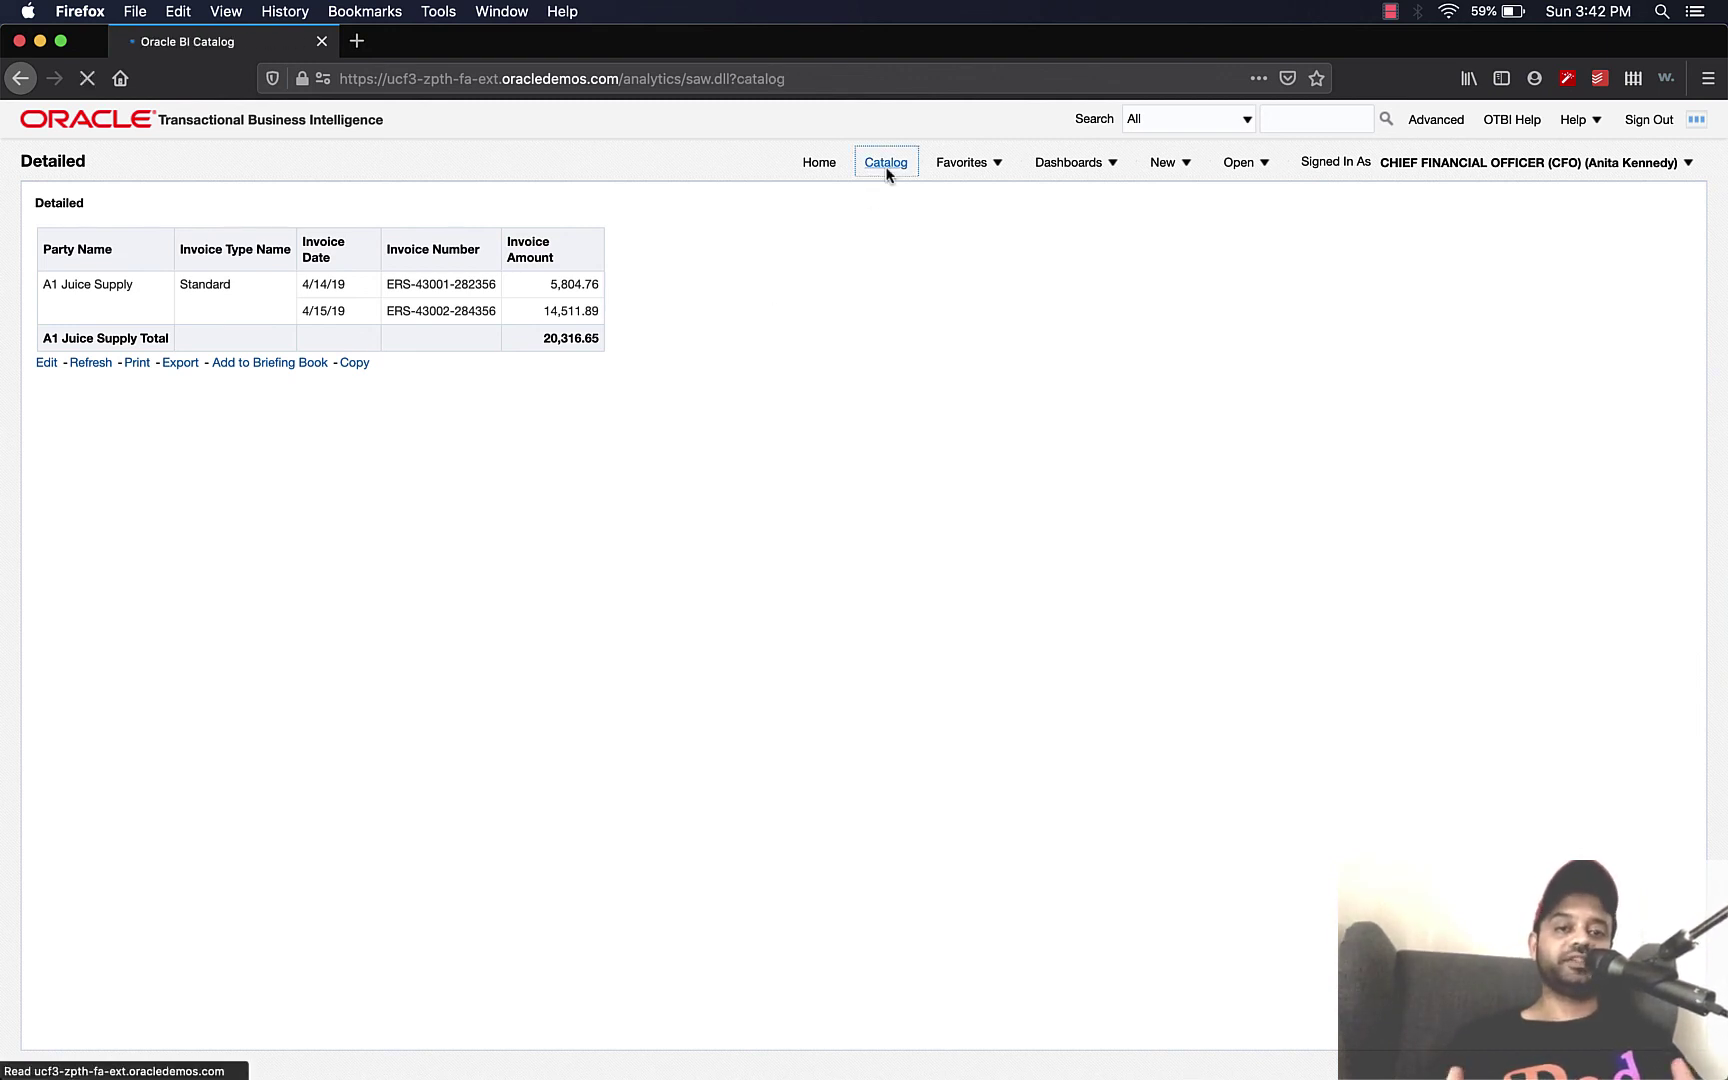